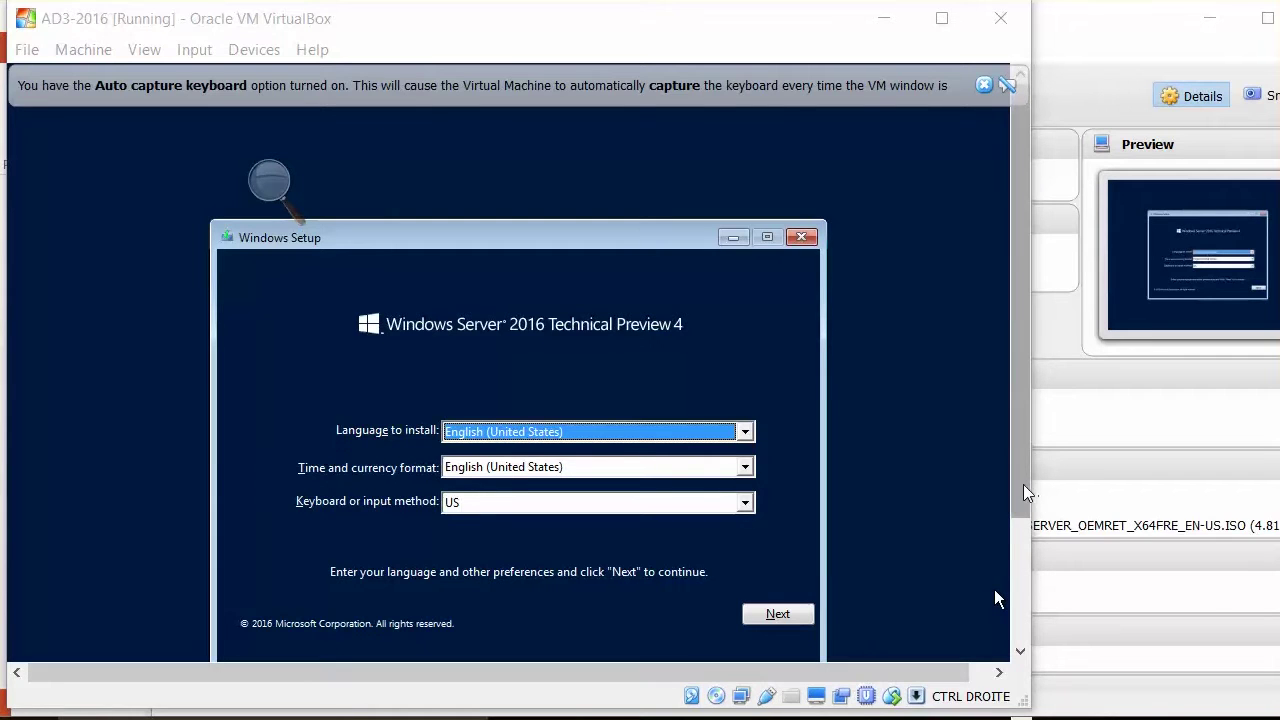
- Choose Swiss French as the Windows Setup keyboard layout, keeping English (United States)
{"action": "left_click_drag", "start_coordinate": [1022, 503], "coordinate": [1033, 588]}
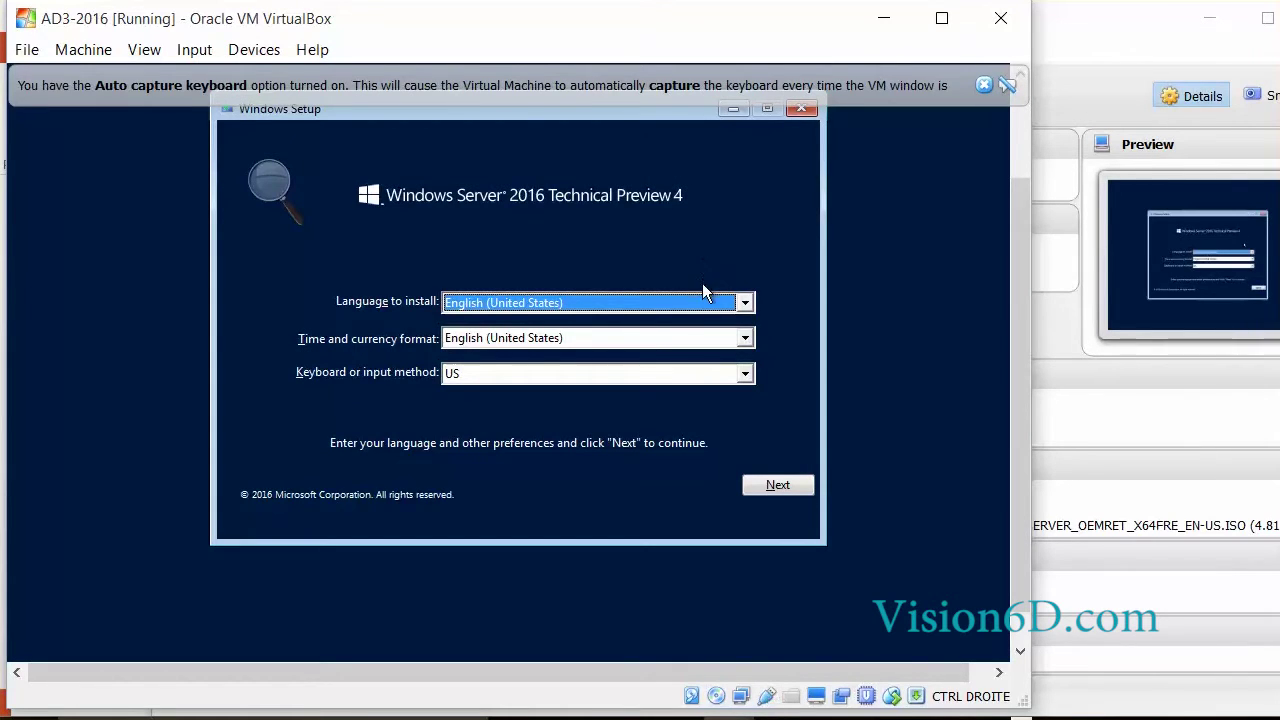
{"action": "left_click", "coordinate": [745, 373]}
{"action": "left_click", "coordinate": [752, 482]}
- Continue past the language page and start Install now
{"action": "left_click", "coordinate": [754, 483]}
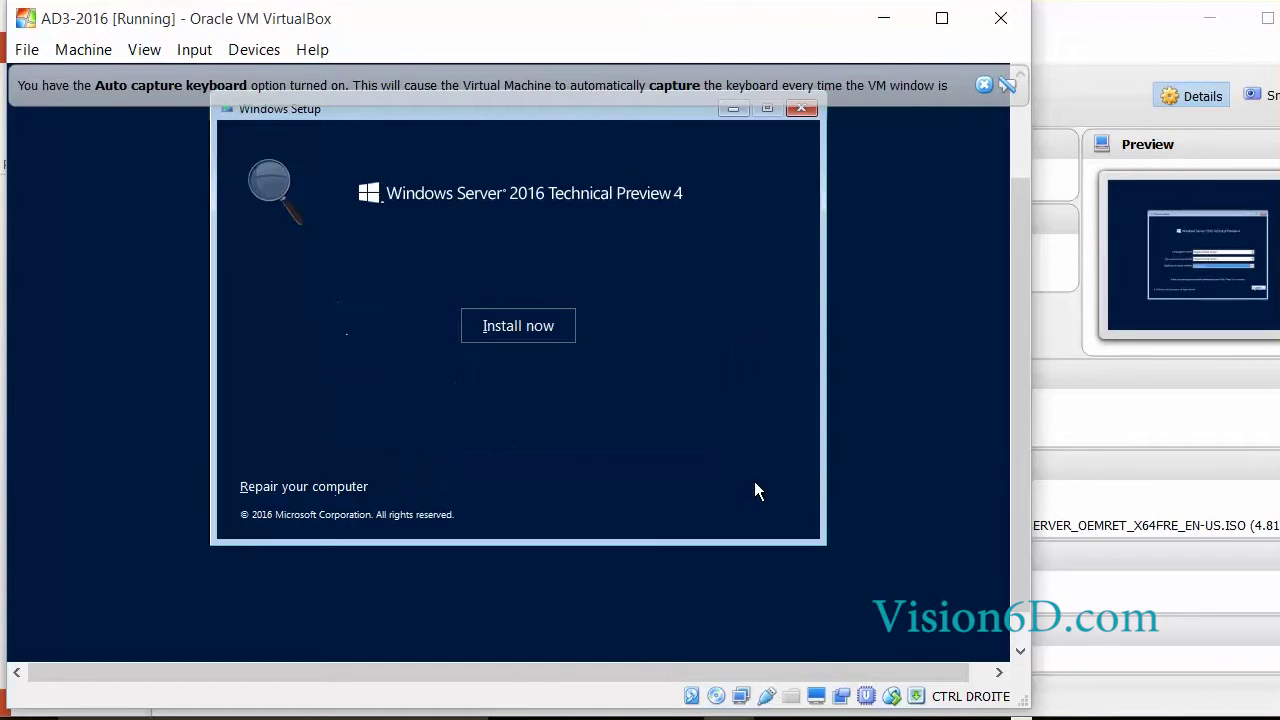
{"action": "left_click", "coordinate": [499, 327]}
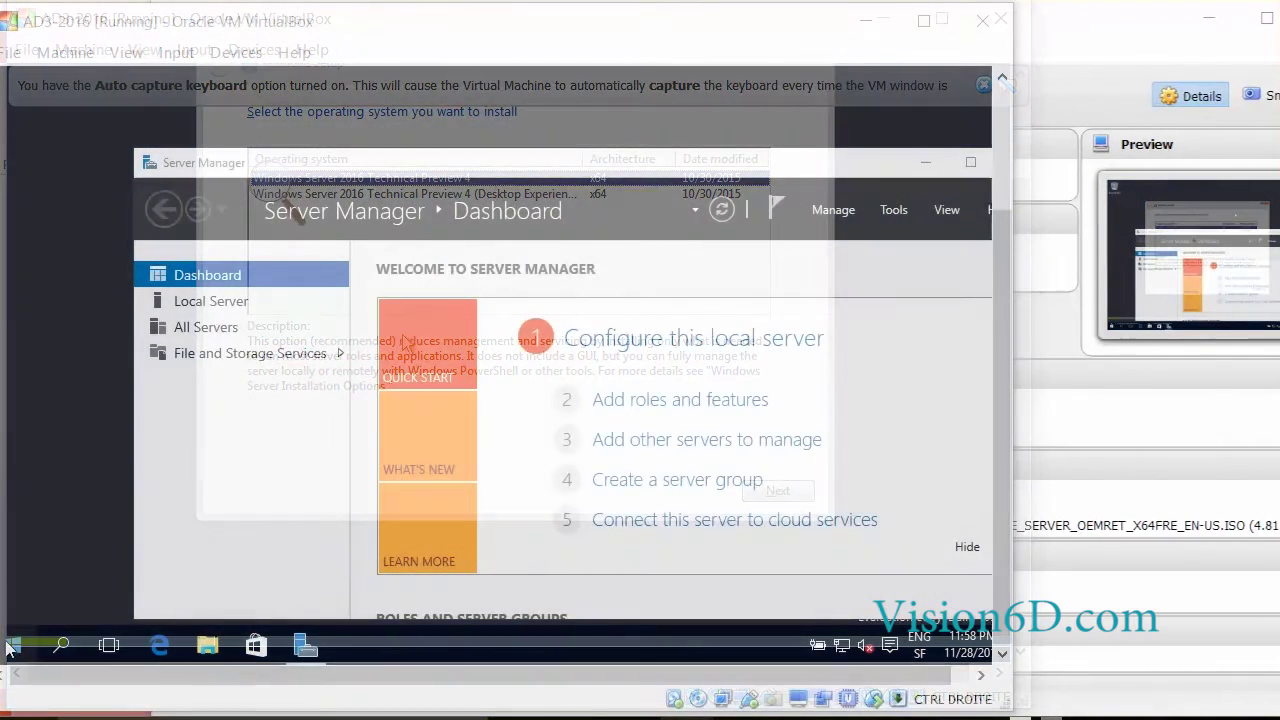
{"action": "left_click", "coordinate": [12, 648]}
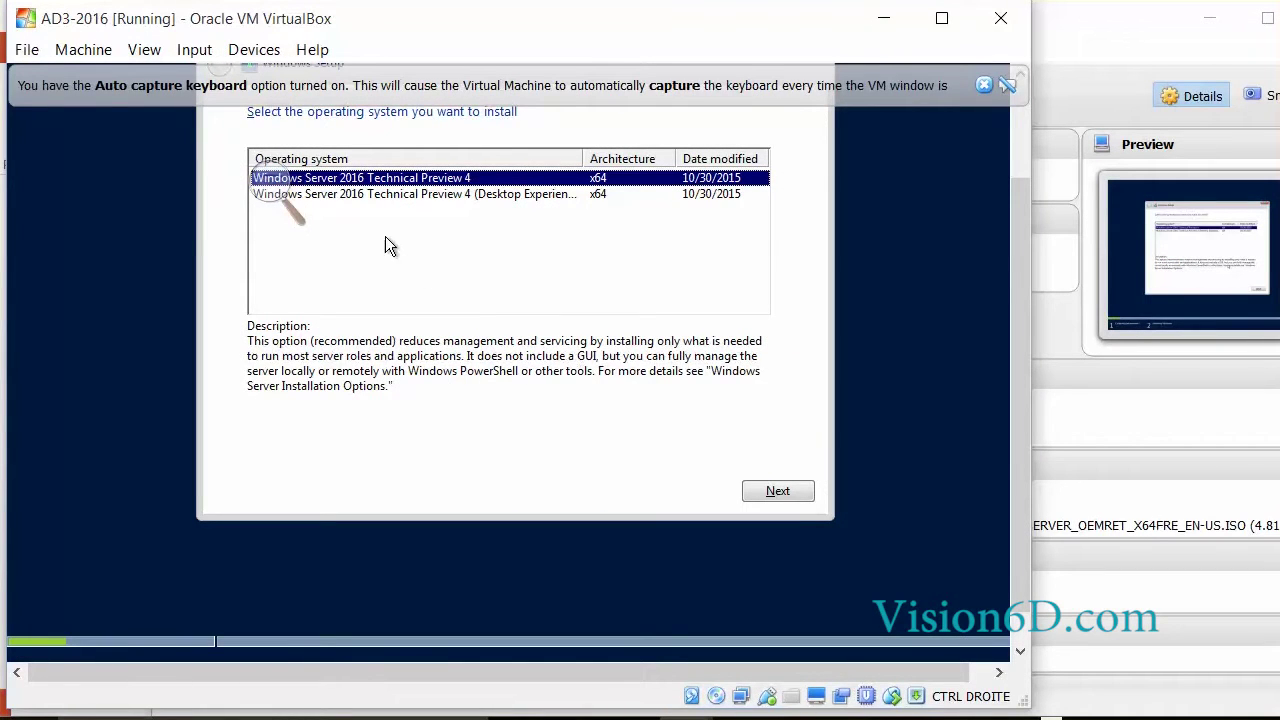
- Pick the Desktop Experience edition, accept the license terms, and choose Custom installation
{"action": "left_click", "coordinate": [370, 196]}
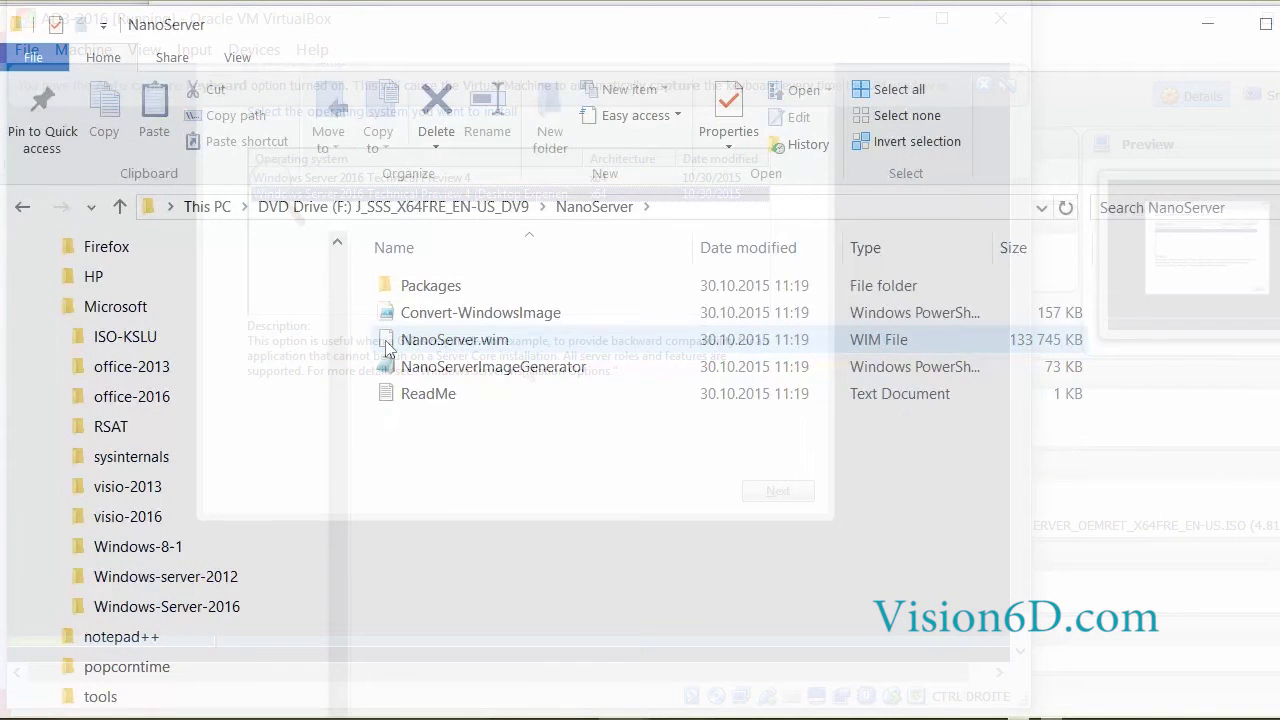
{"action": "mouse_move", "coordinate": [393, 348]}
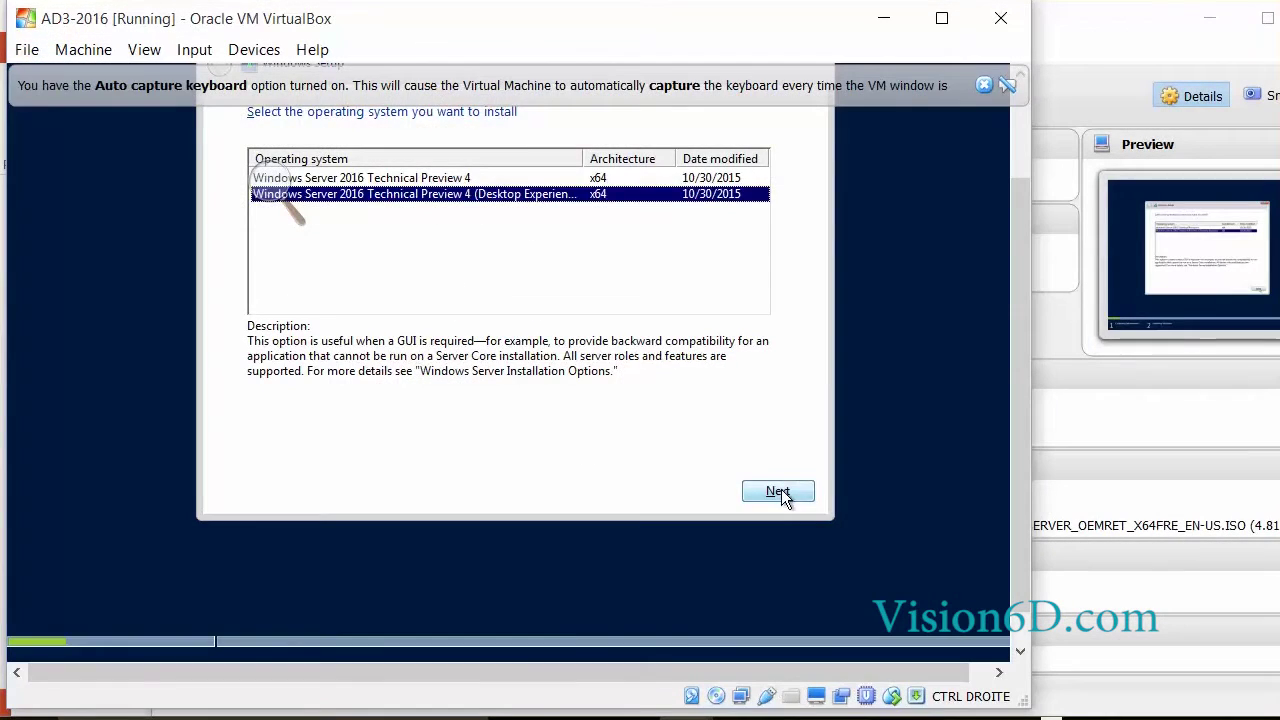
{"action": "left_click", "coordinate": [778, 491]}
{"action": "left_click", "coordinate": [252, 445]}
{"action": "left_click", "coordinate": [778, 491]}
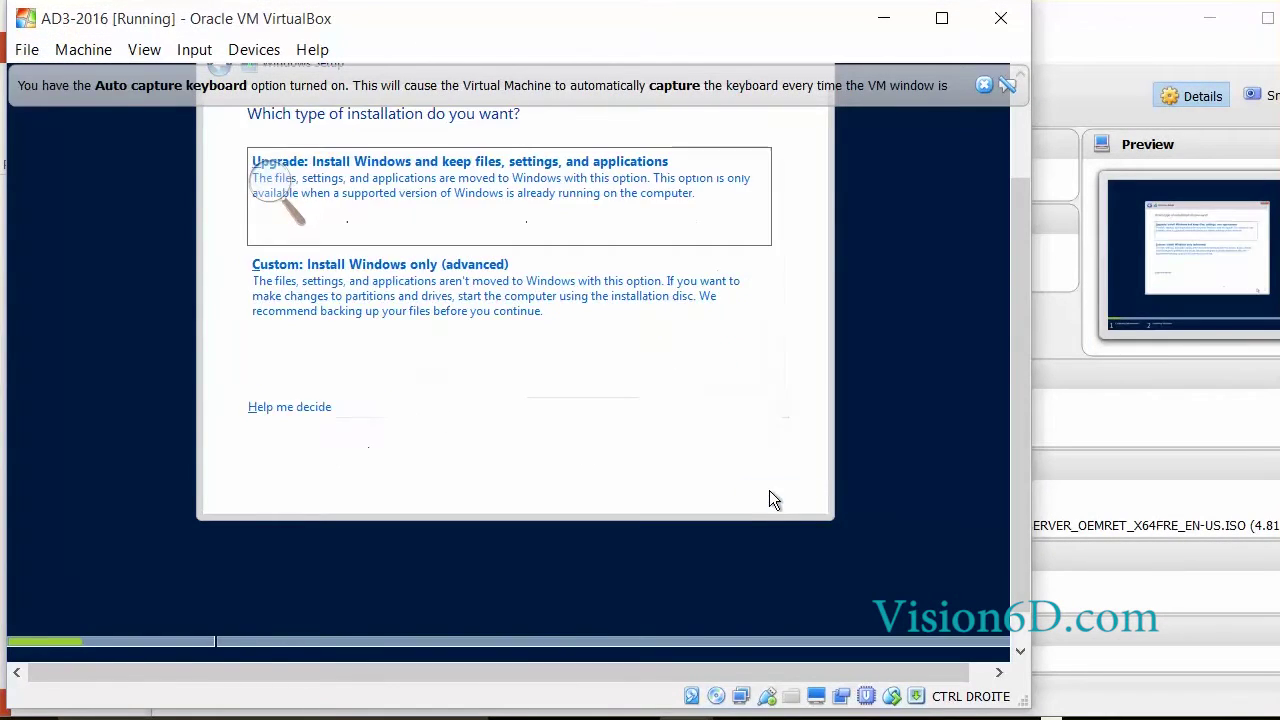
{"action": "left_click", "coordinate": [412, 271]}
- Install onto the selected disk, restart, and set and confirm the Administrator password
{"action": "left_click", "coordinate": [771, 492]}
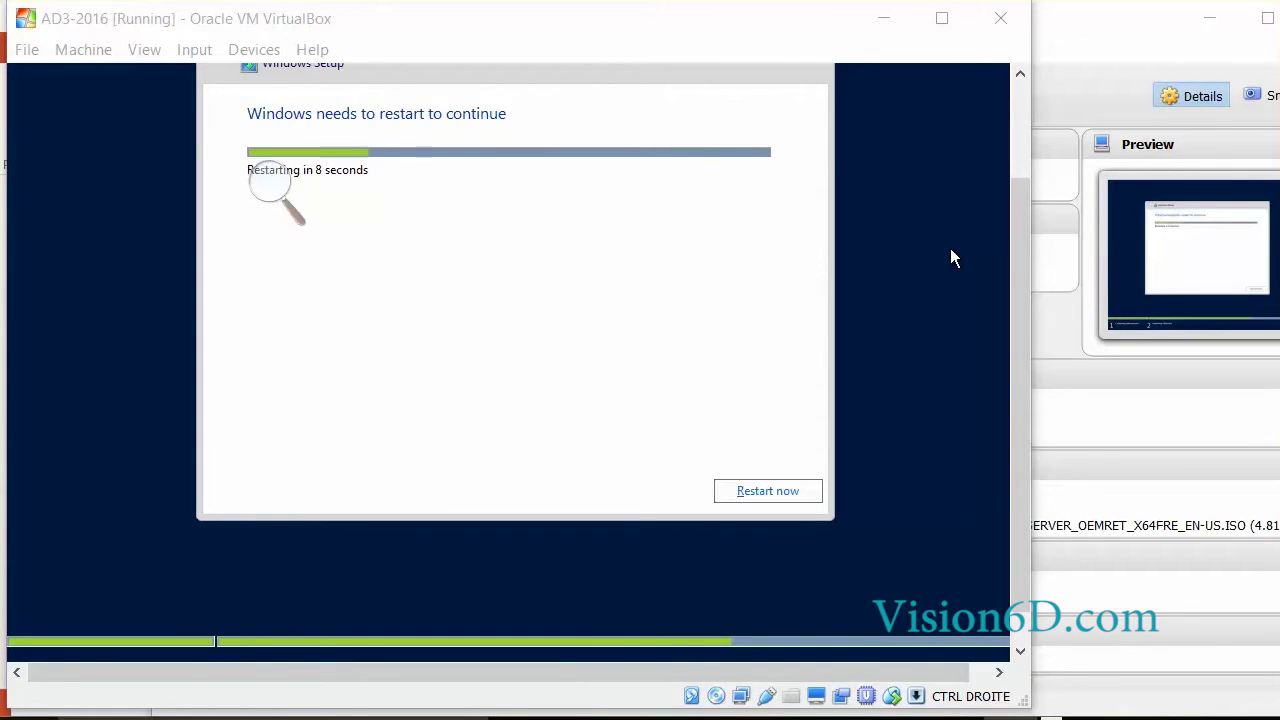
{"action": "left_click", "coordinate": [786, 491]}
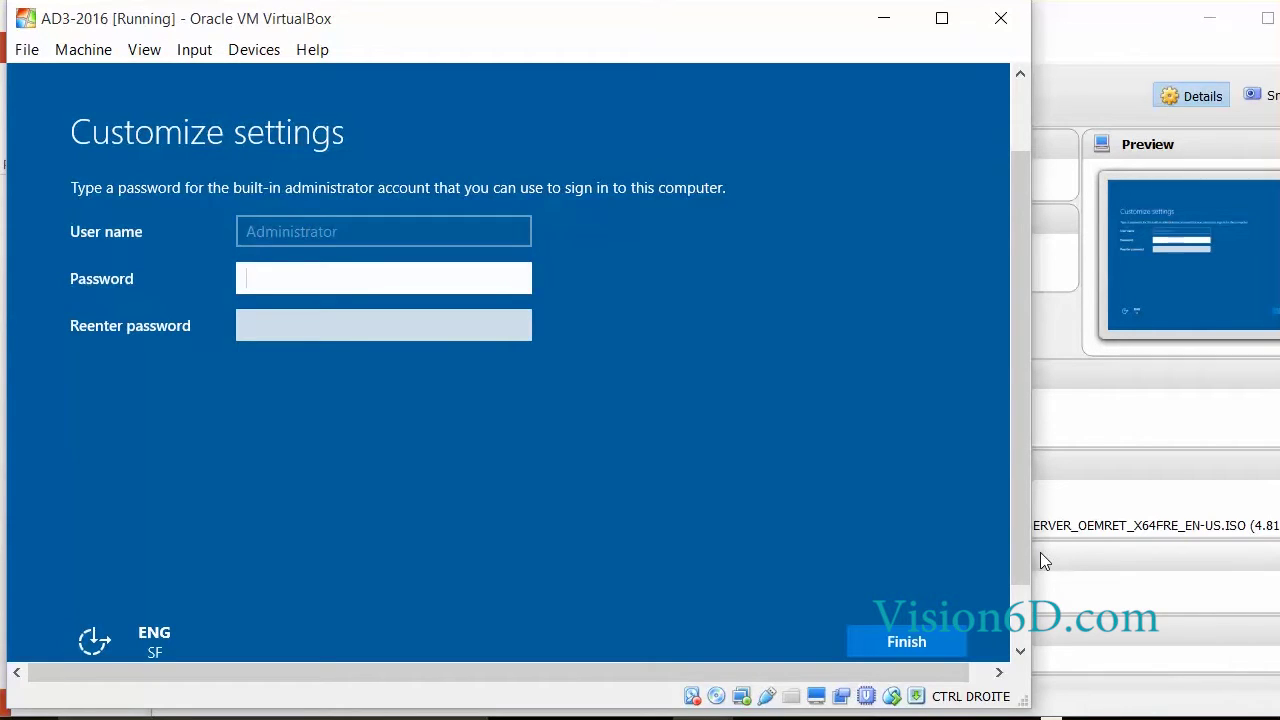
{"action": "type", "text": "••••••••••"}
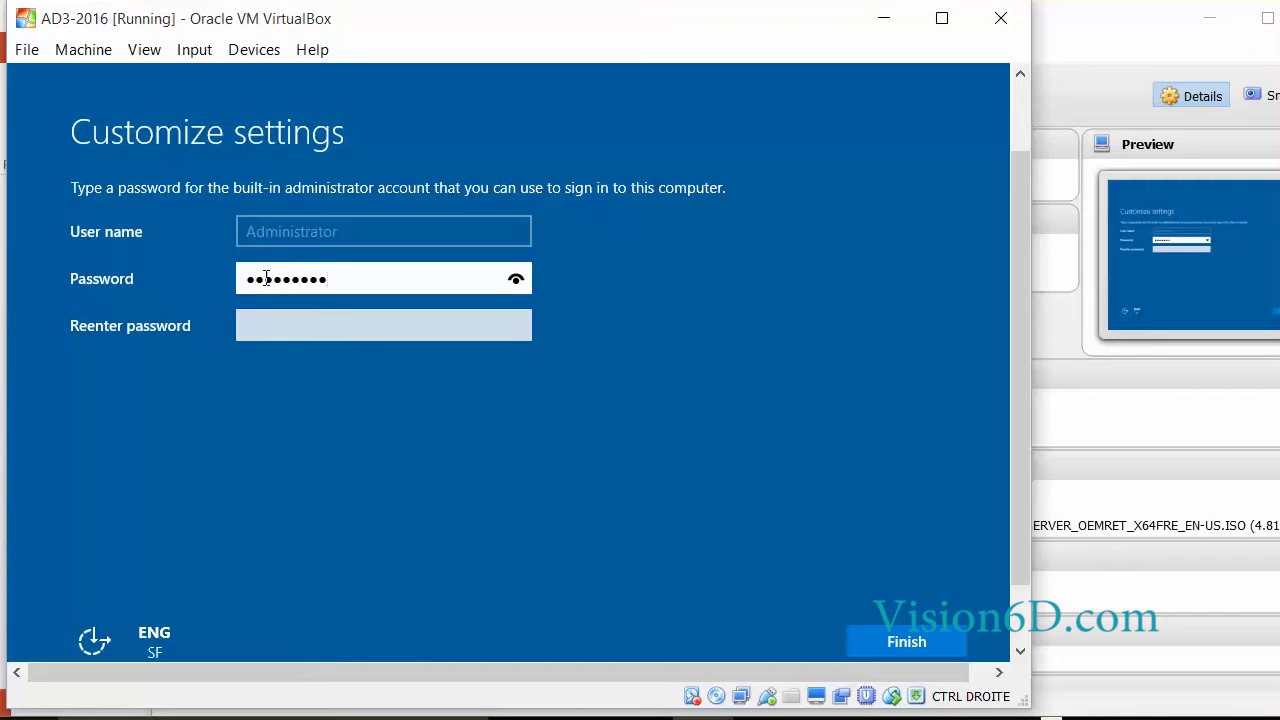
{"action": "left_click", "coordinate": [253, 326]}
{"action": "type", "text": "••••••••••"}
{"action": "left_click", "coordinate": [913, 640]}
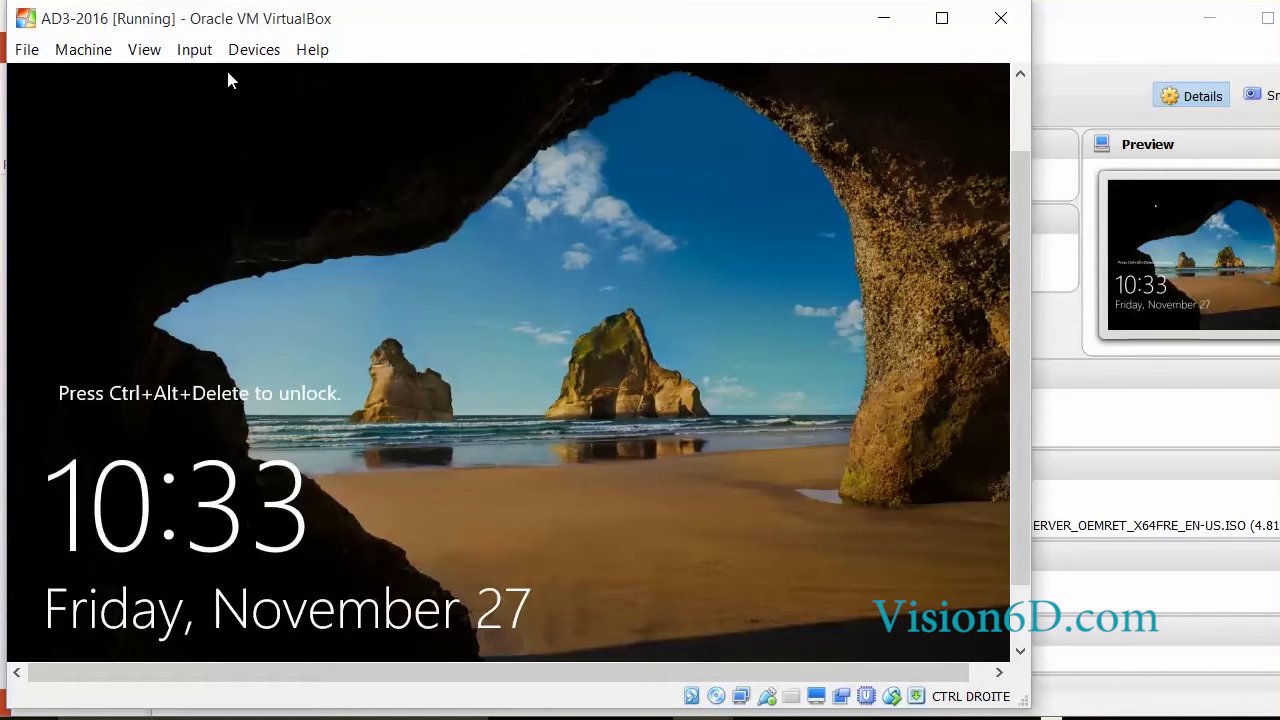
- Send Ctrl-Alt-Del, sign in with the Administrator password, and allow network discovery
{"action": "left_click", "coordinate": [194, 50]}
{"action": "mouse_move", "coordinate": [252, 80]}
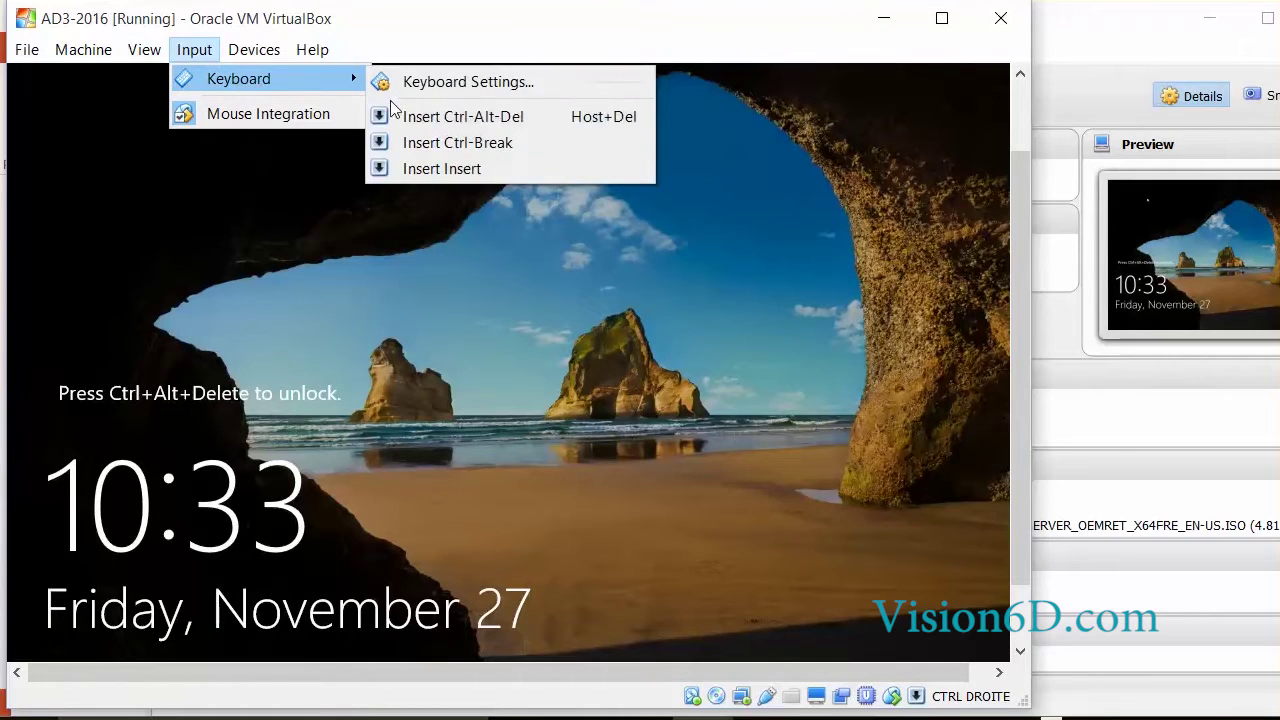
{"action": "left_click", "coordinate": [416, 117]}
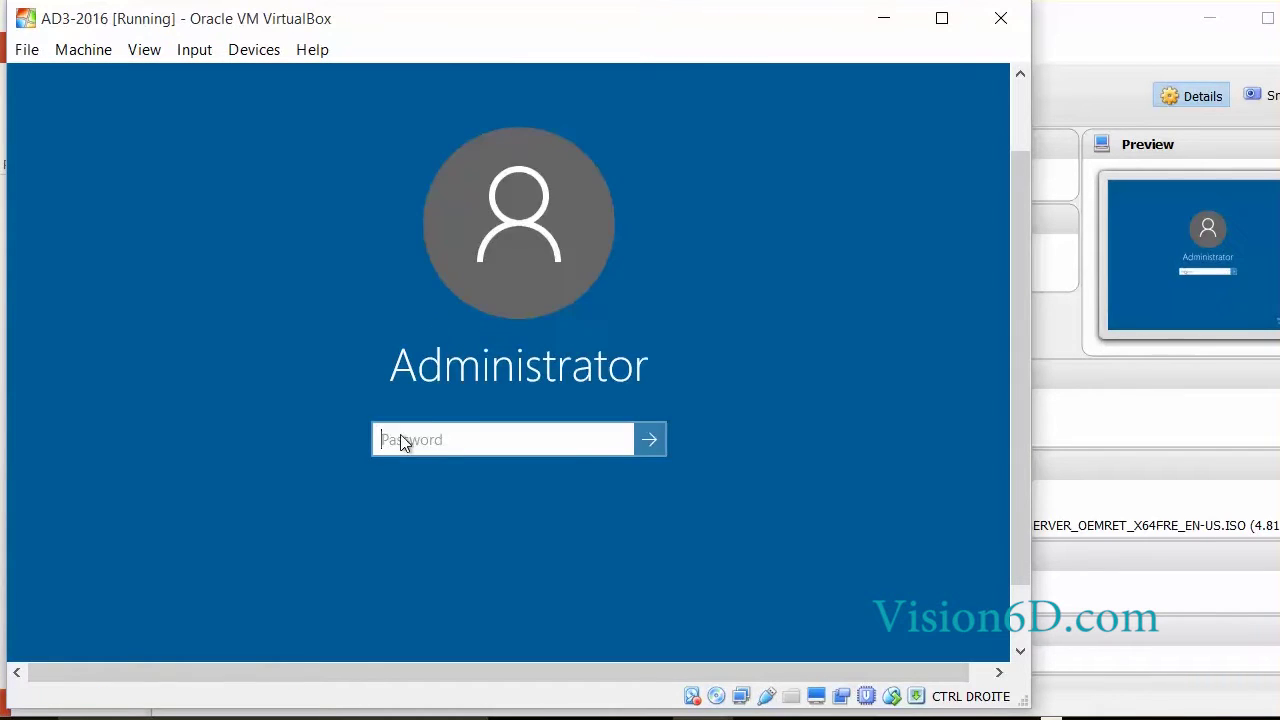
{"action": "type", "text": "P@ssw0rd"}
{"action": "key", "text": "Return"}
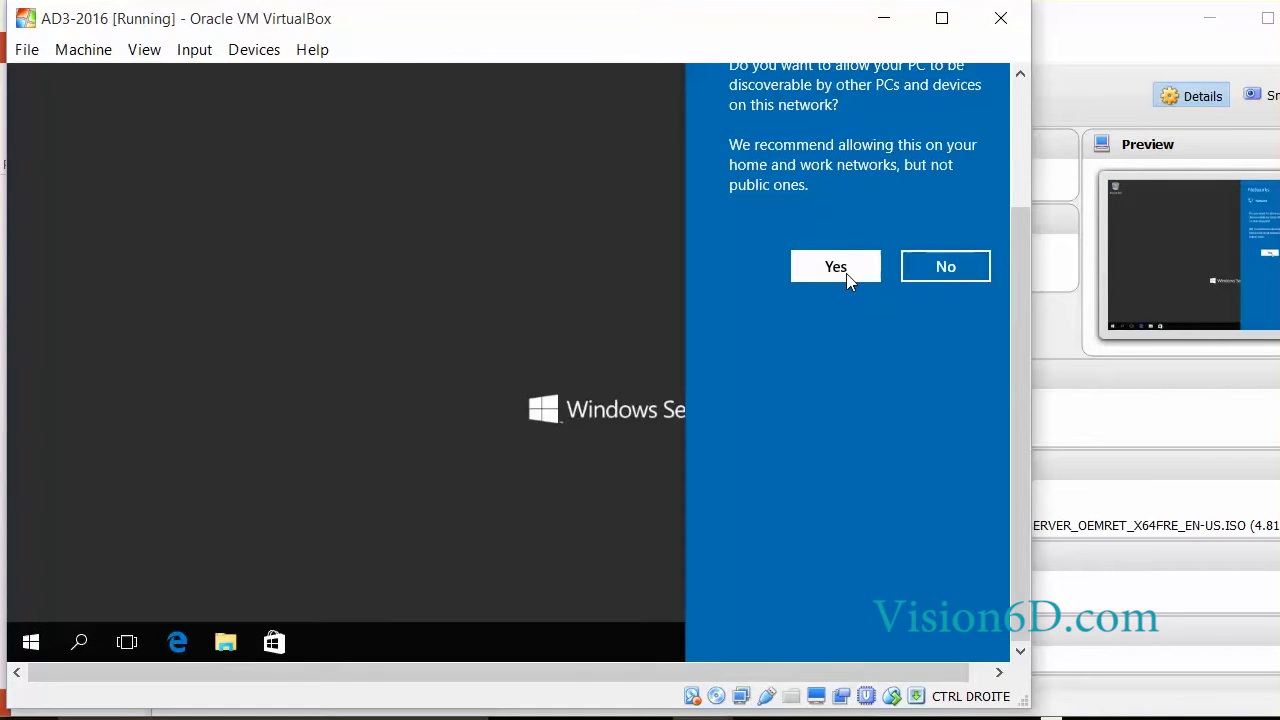
{"action": "left_click", "coordinate": [846, 276]}
{"action": "left_click", "coordinate": [30, 643]}
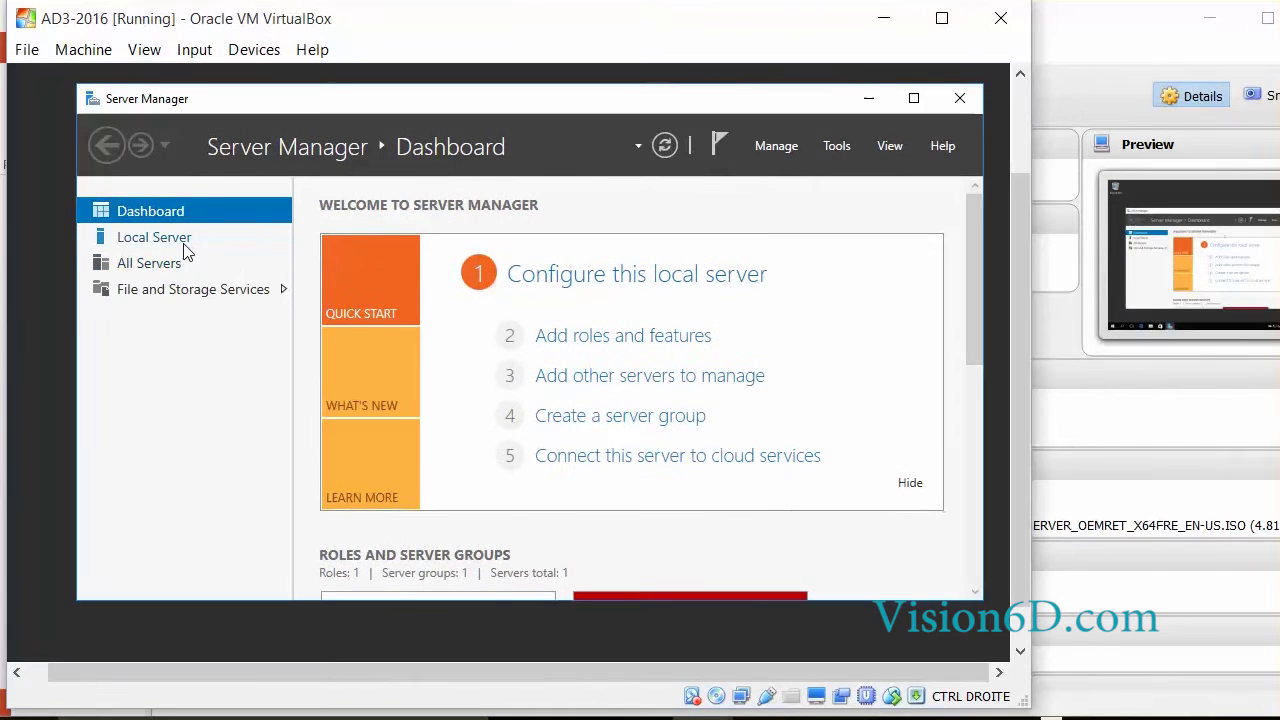
- Allow remote connections in Local Server's Remote Desktop settings, accept the firewall notice, and refresh
{"action": "left_click", "coordinate": [166, 245]}
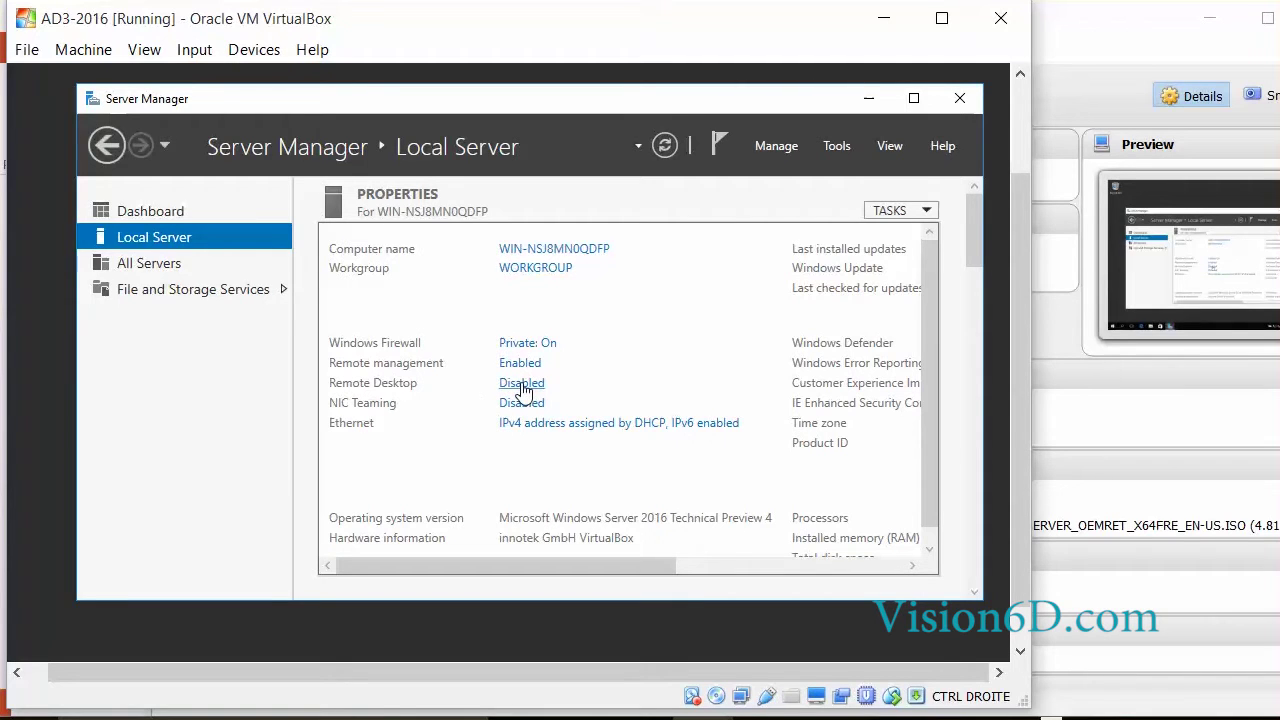
{"action": "left_click", "coordinate": [522, 387]}
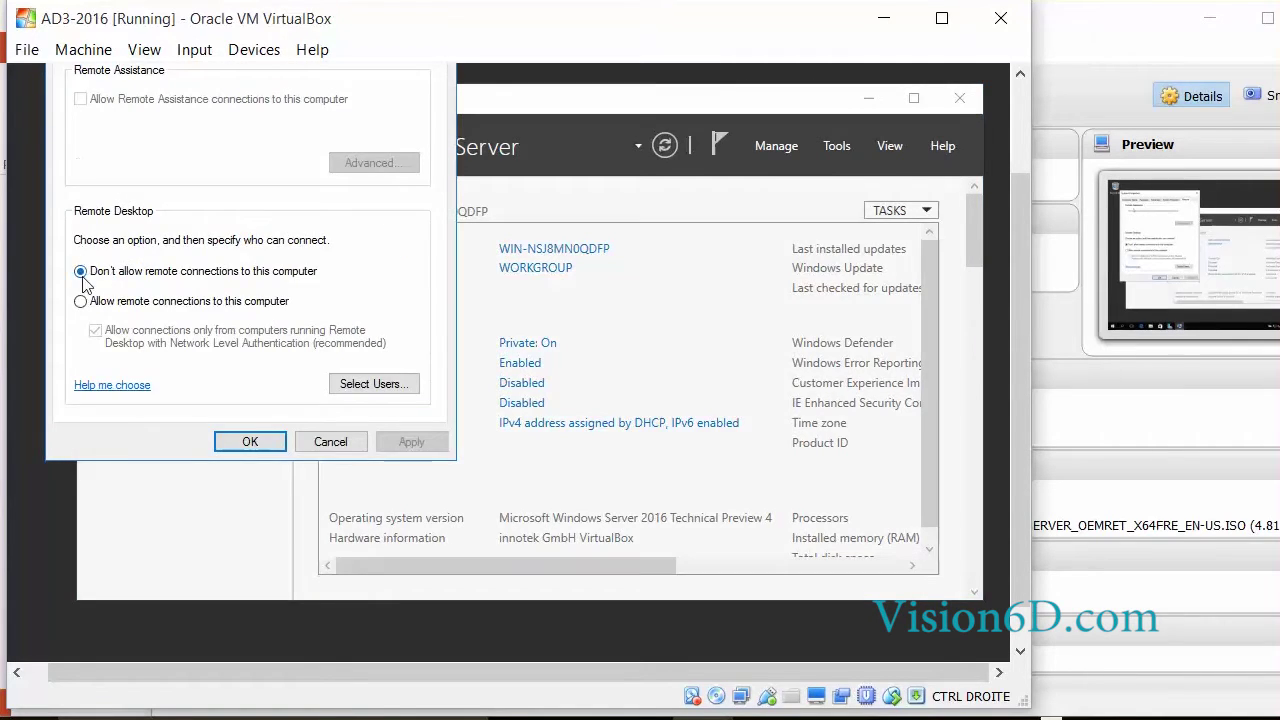
{"action": "left_click", "coordinate": [81, 303]}
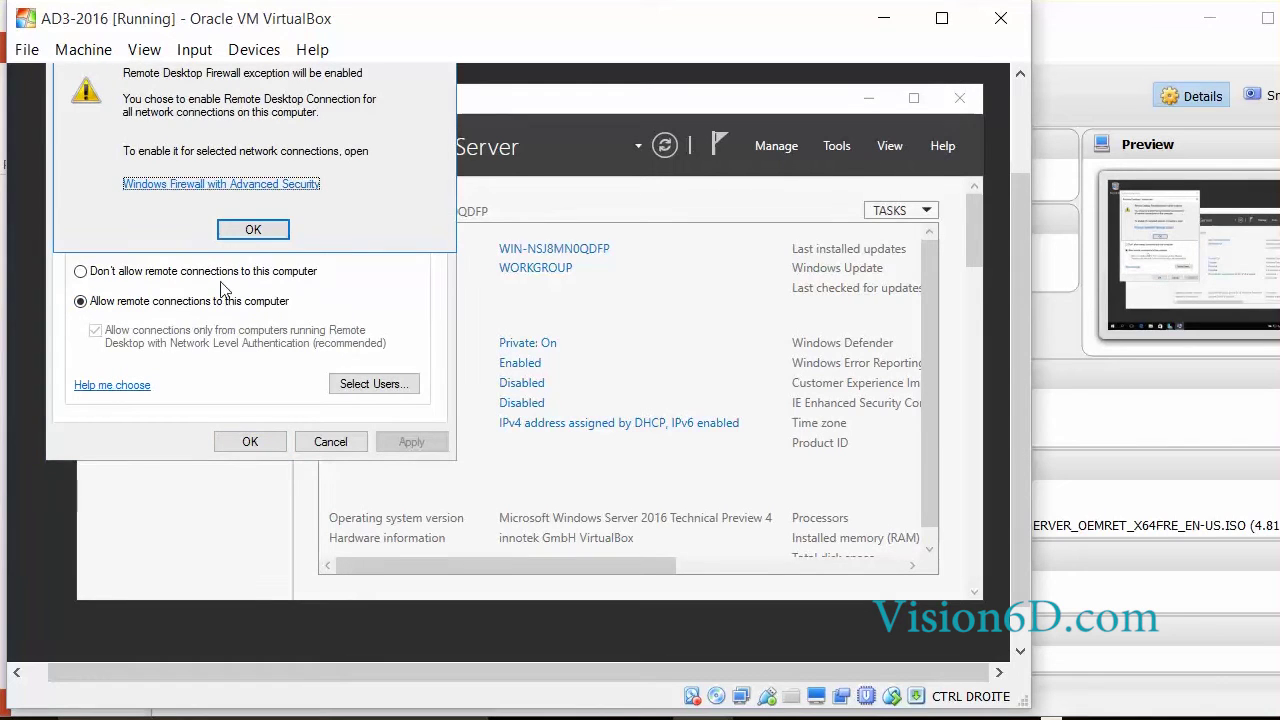
{"action": "left_click", "coordinate": [254, 231]}
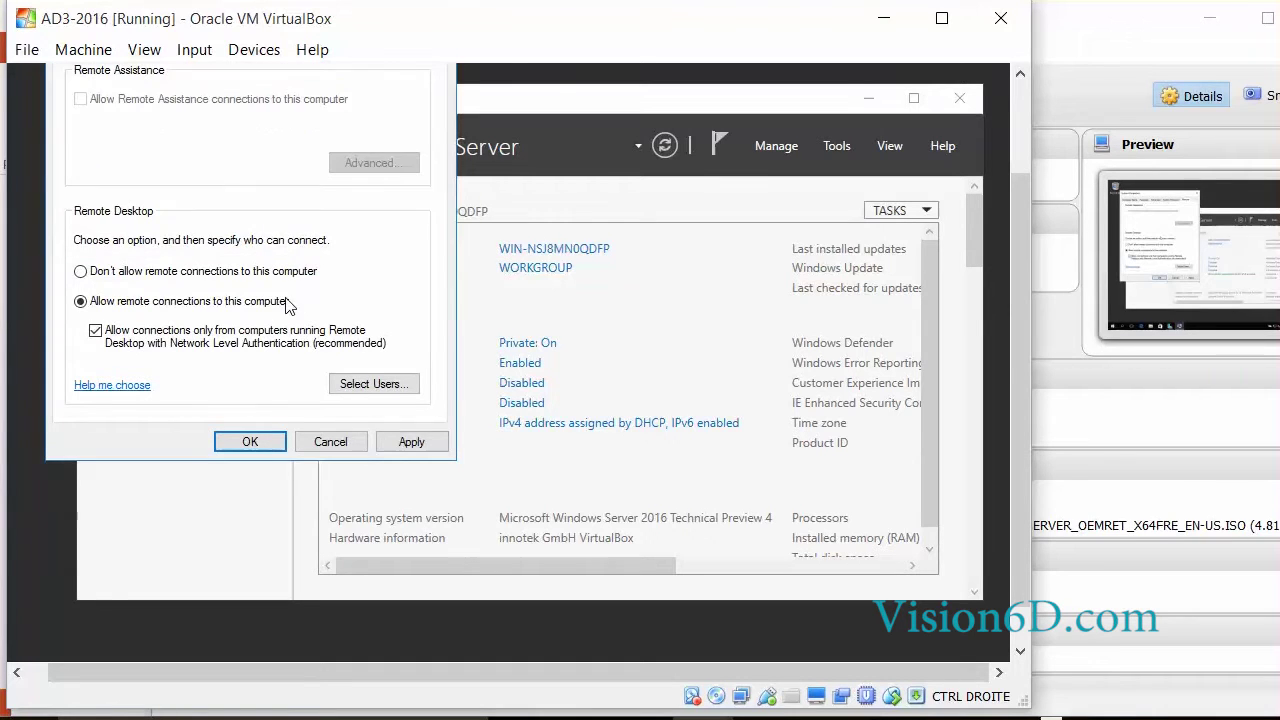
{"action": "left_click", "coordinate": [412, 442]}
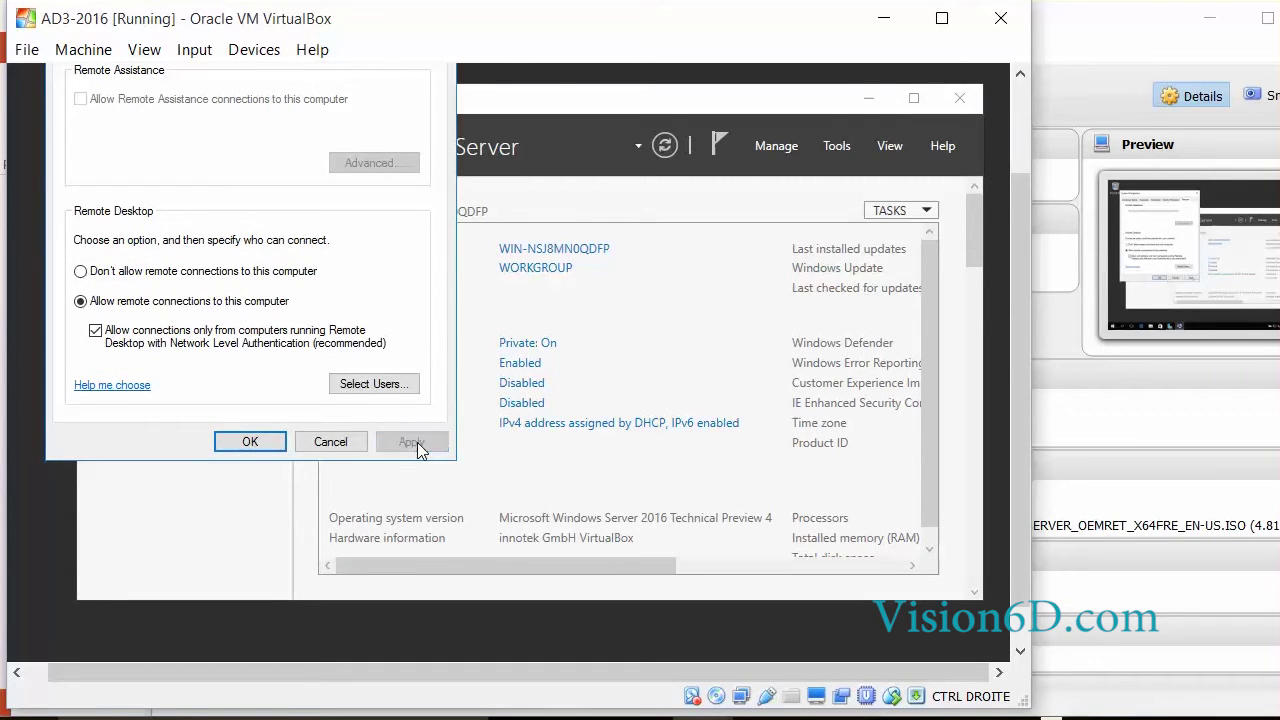
{"action": "left_click", "coordinate": [264, 446]}
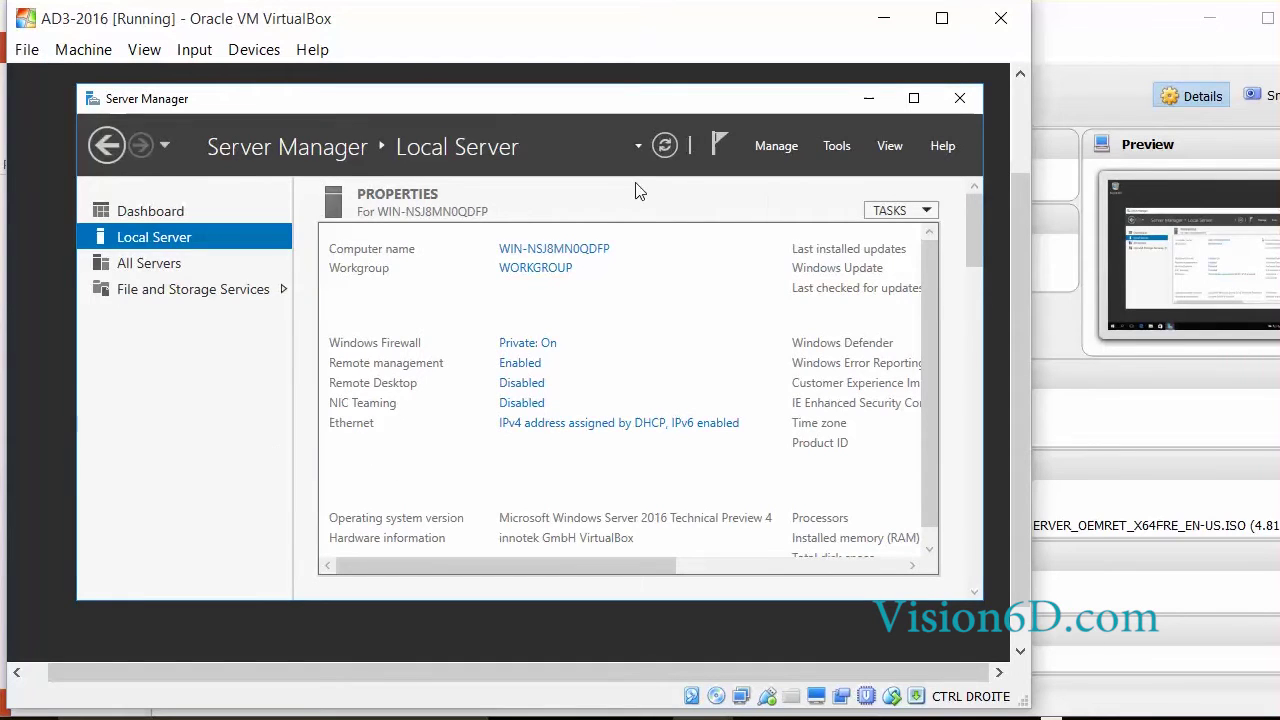
{"action": "left_click", "coordinate": [664, 147]}
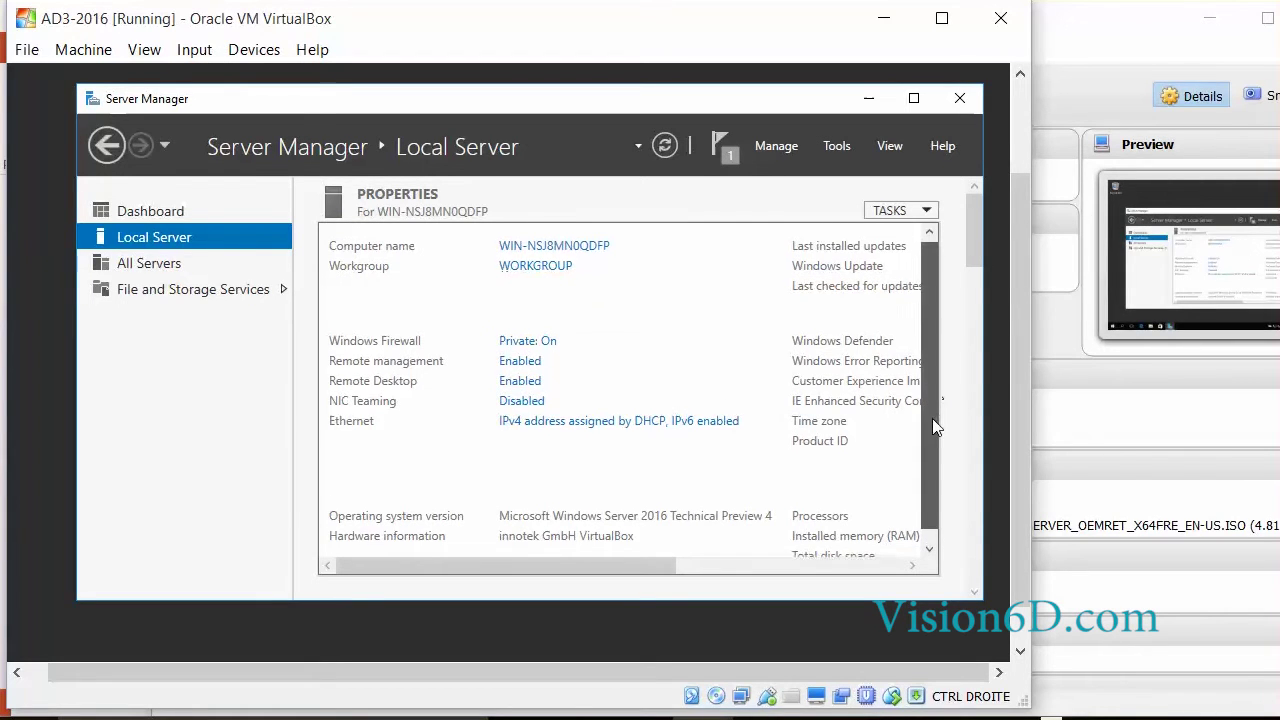
{"action": "left_click_drag", "start_coordinate": [932, 418], "coordinate": [936, 490]}
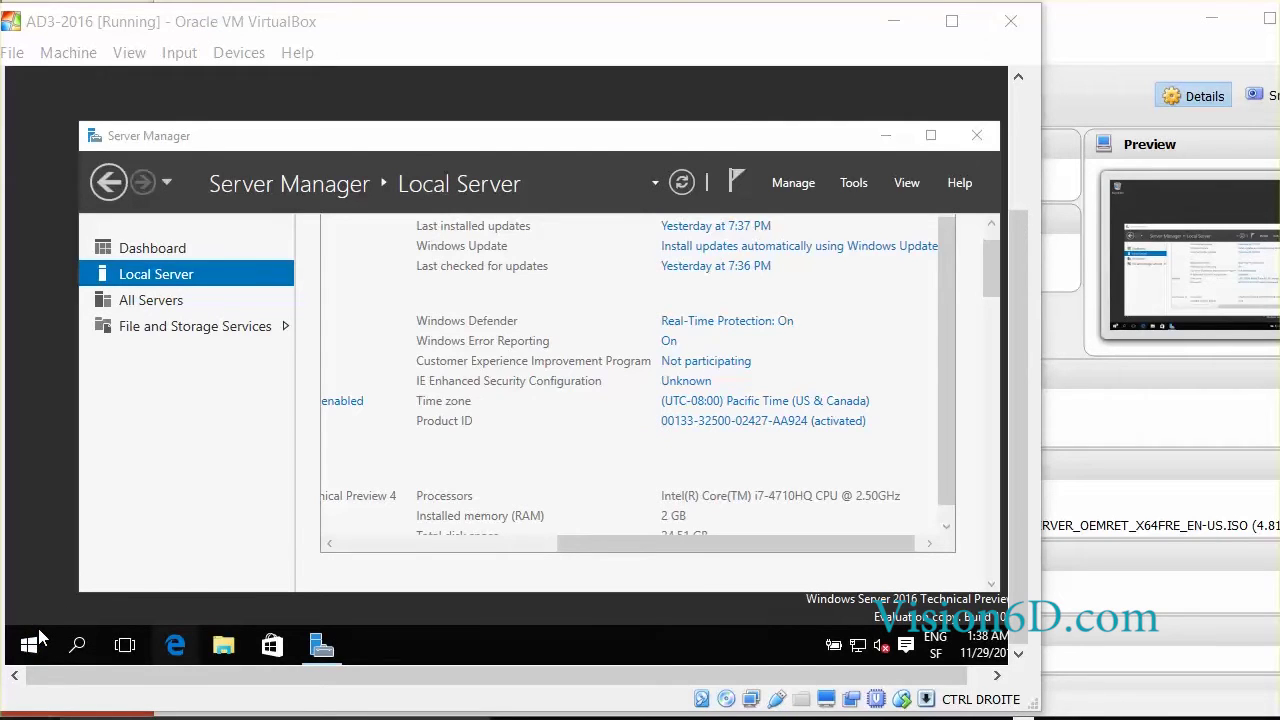
- Try launching Edge, close its 'This app can't open' error, and right-click Start
{"action": "left_click", "coordinate": [176, 648]}
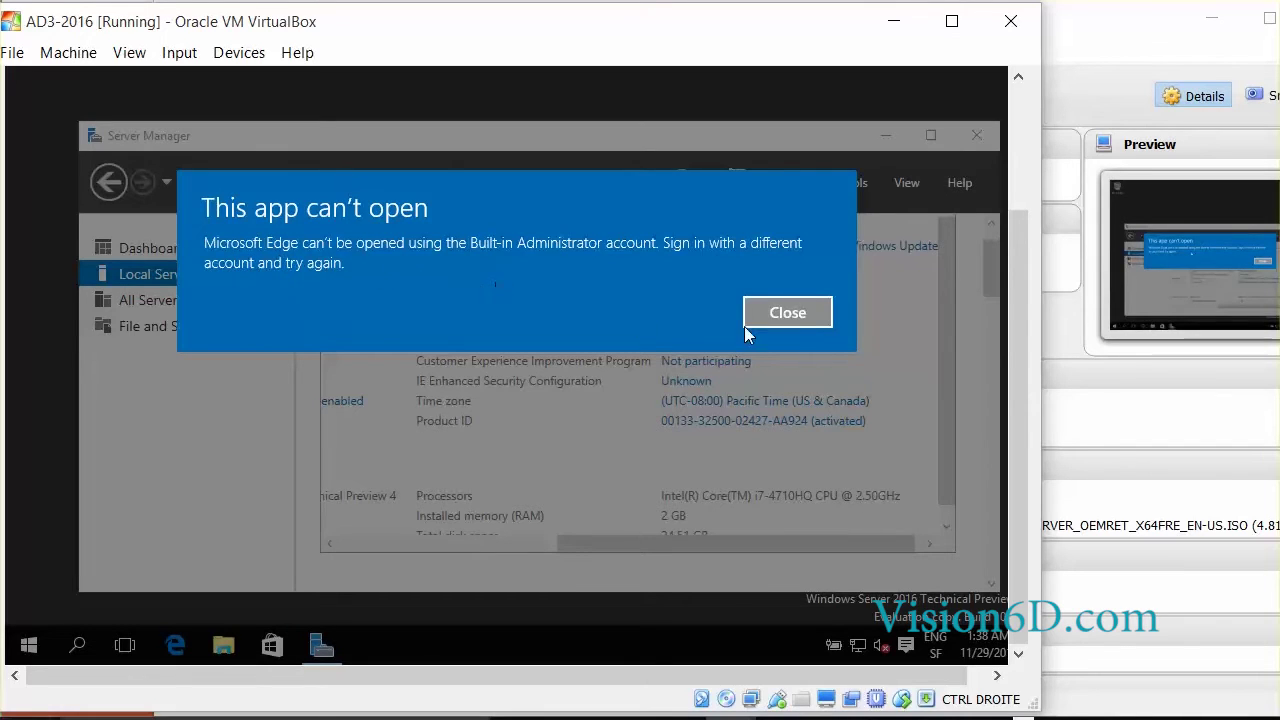
{"action": "left_click", "coordinate": [815, 315]}
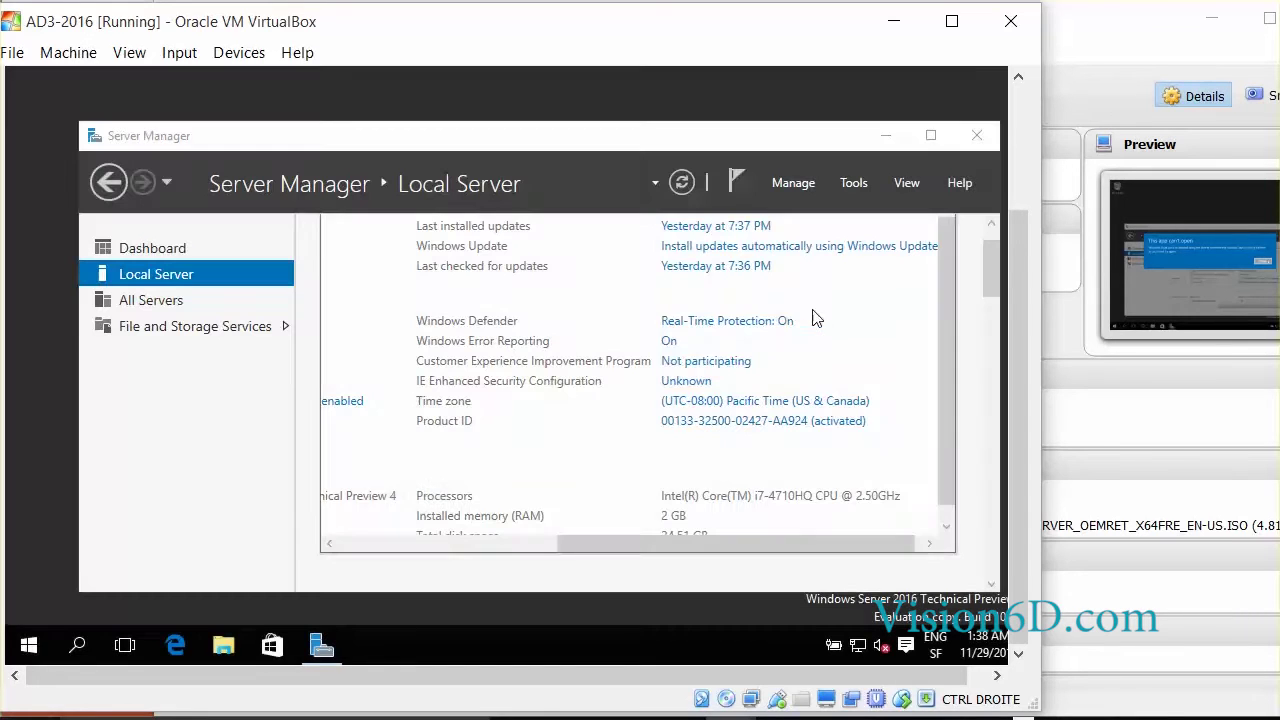
{"action": "left_click", "coordinate": [29, 648]}
{"action": "right_click", "coordinate": [30, 652]}
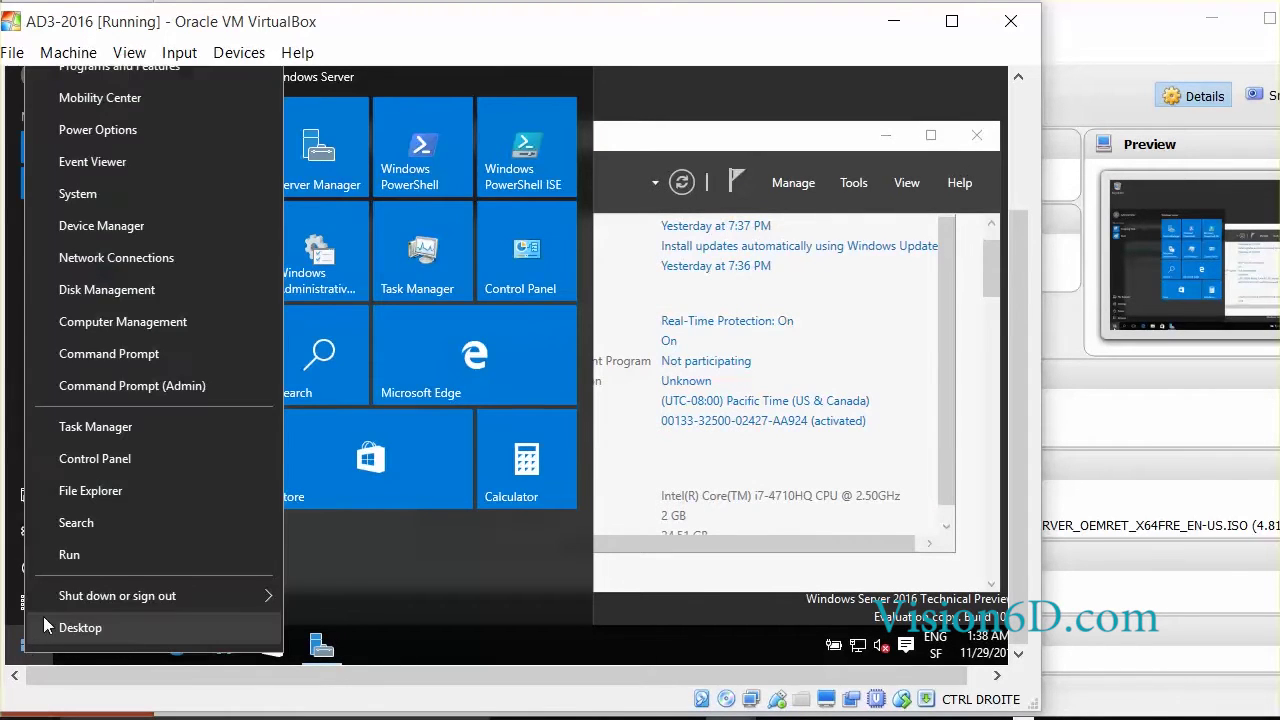
- Open Local Security Policy (secpol.msc) and browse to Local Policies > Security Options
{"action": "left_click", "coordinate": [76, 555]}
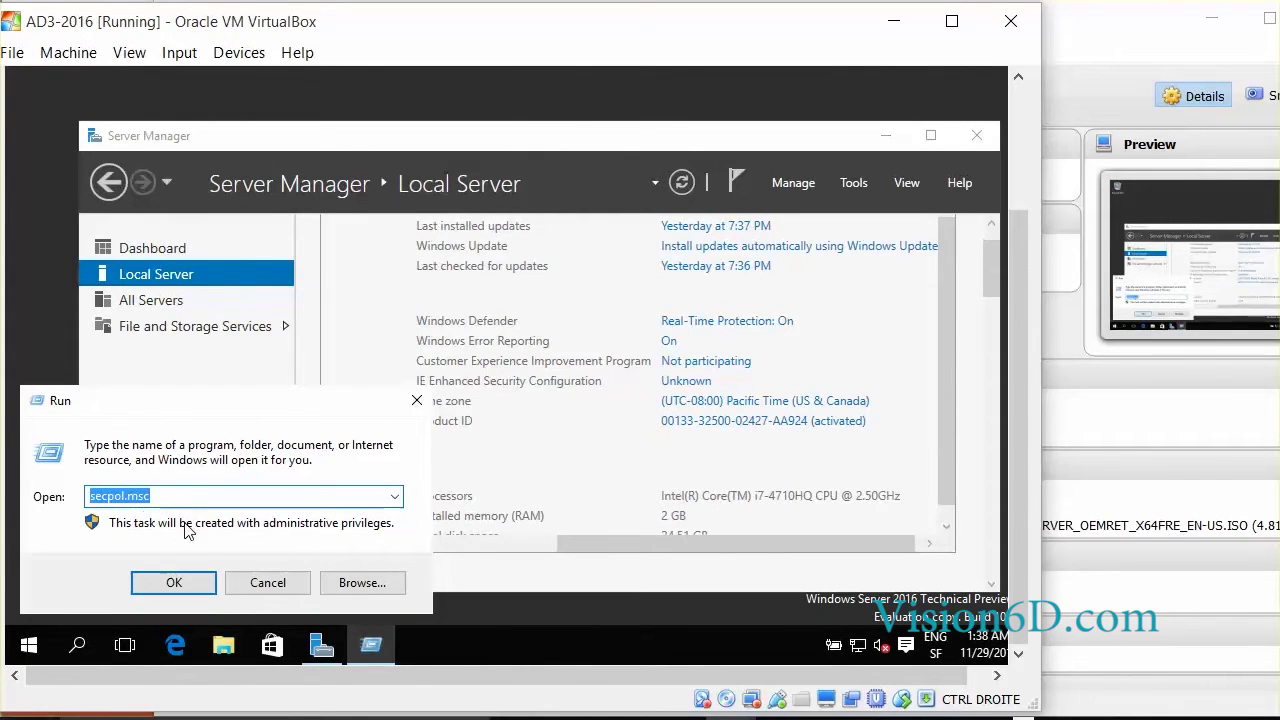
{"action": "left_click", "coordinate": [185, 580]}
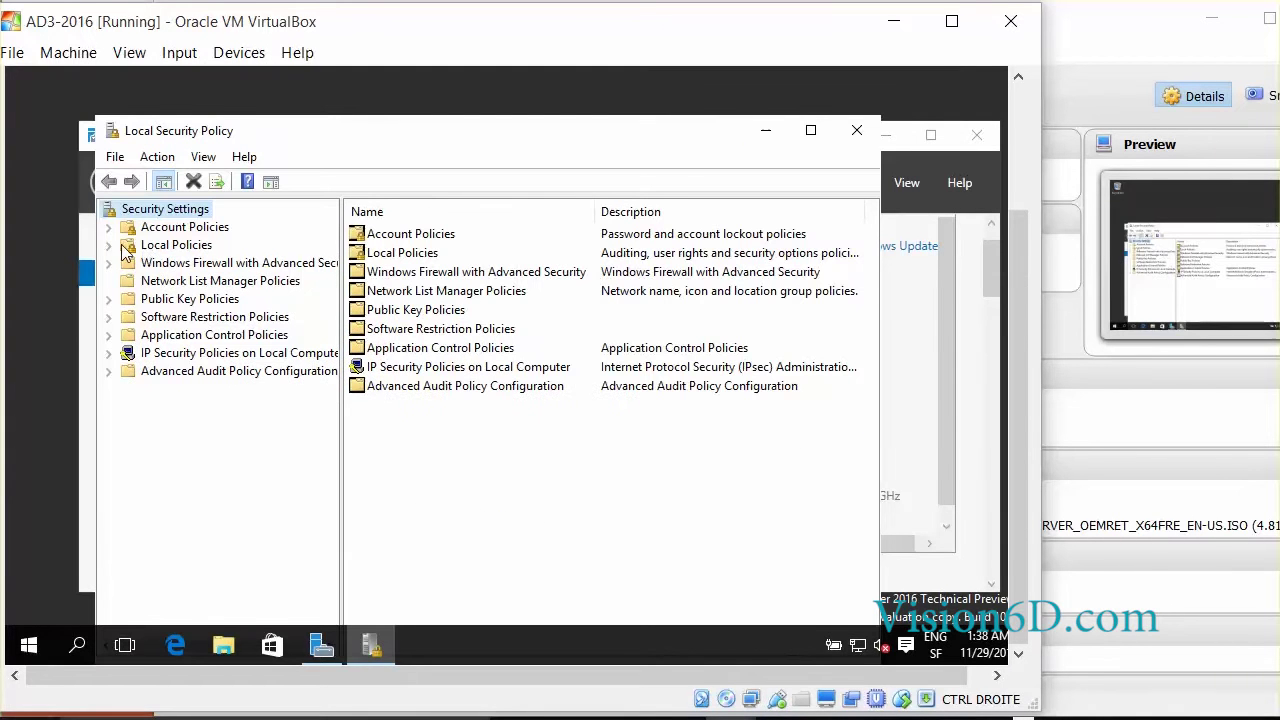
{"action": "left_click", "coordinate": [109, 245]}
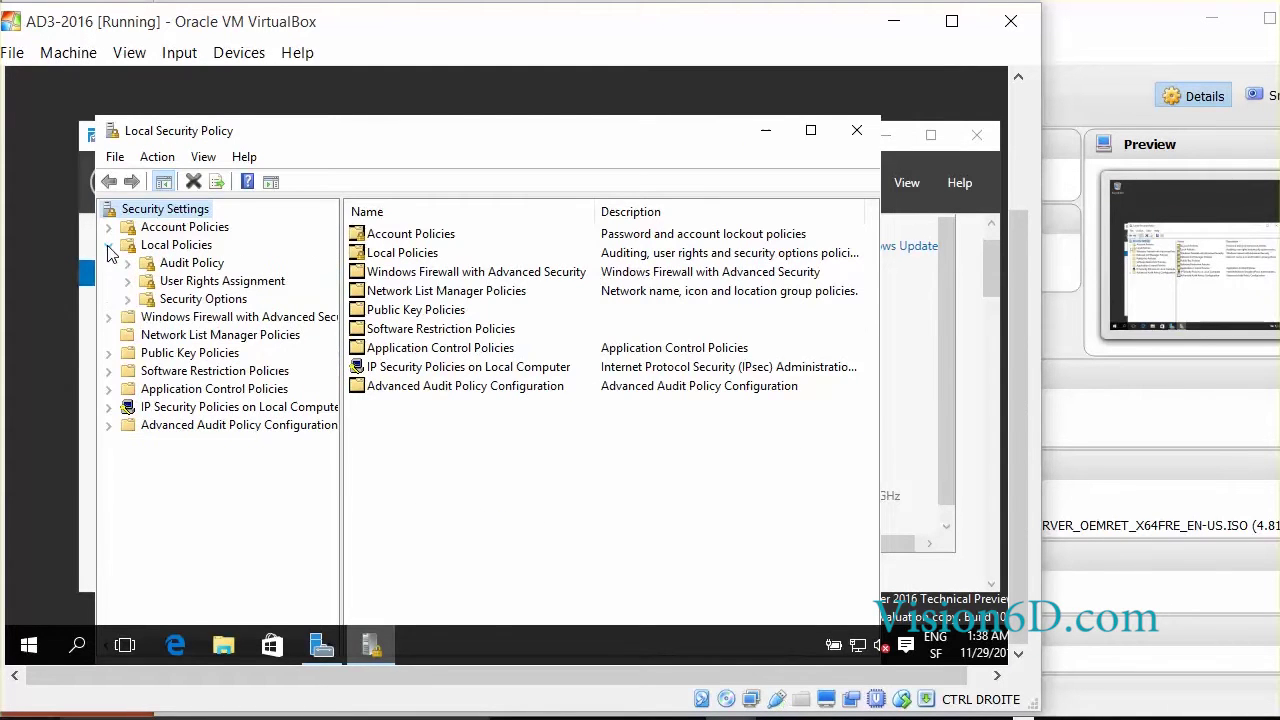
{"action": "left_click", "coordinate": [180, 301]}
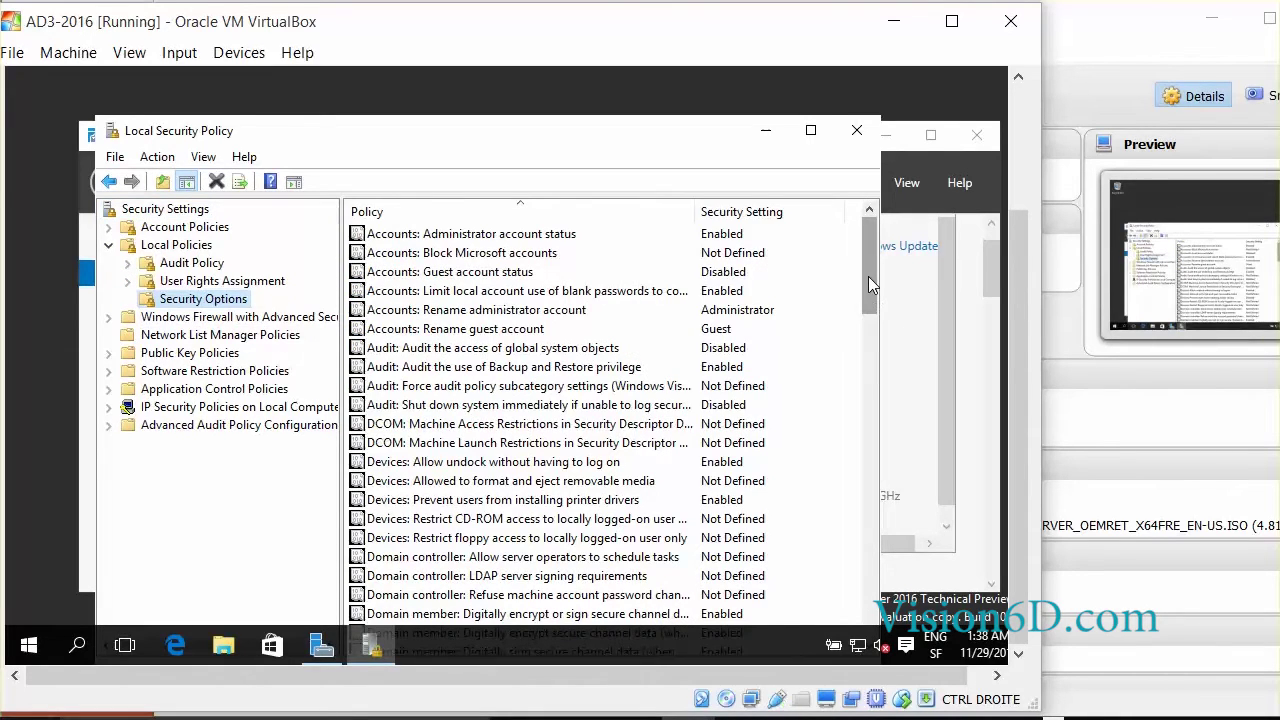
{"action": "left_click_drag", "start_coordinate": [868, 276], "coordinate": [855, 440]}
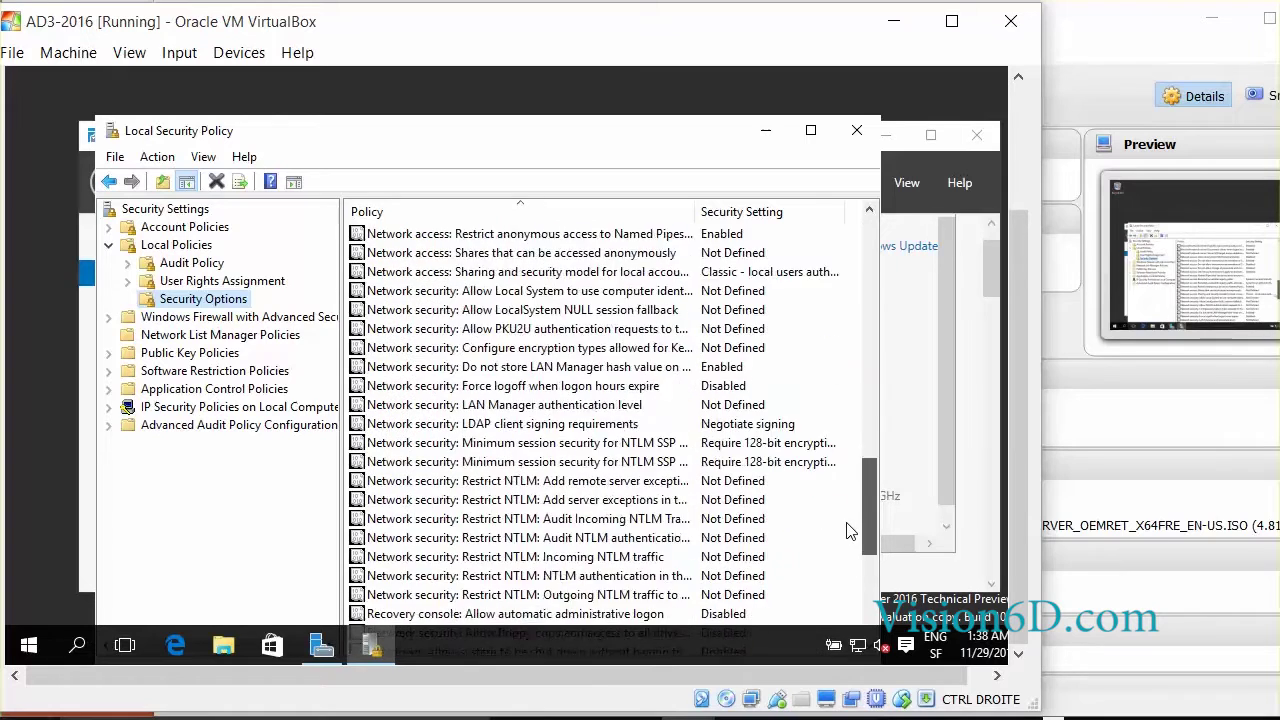
{"action": "scroll", "coordinate": [848, 531], "scroll_direction": "down", "scroll_amount": 6}
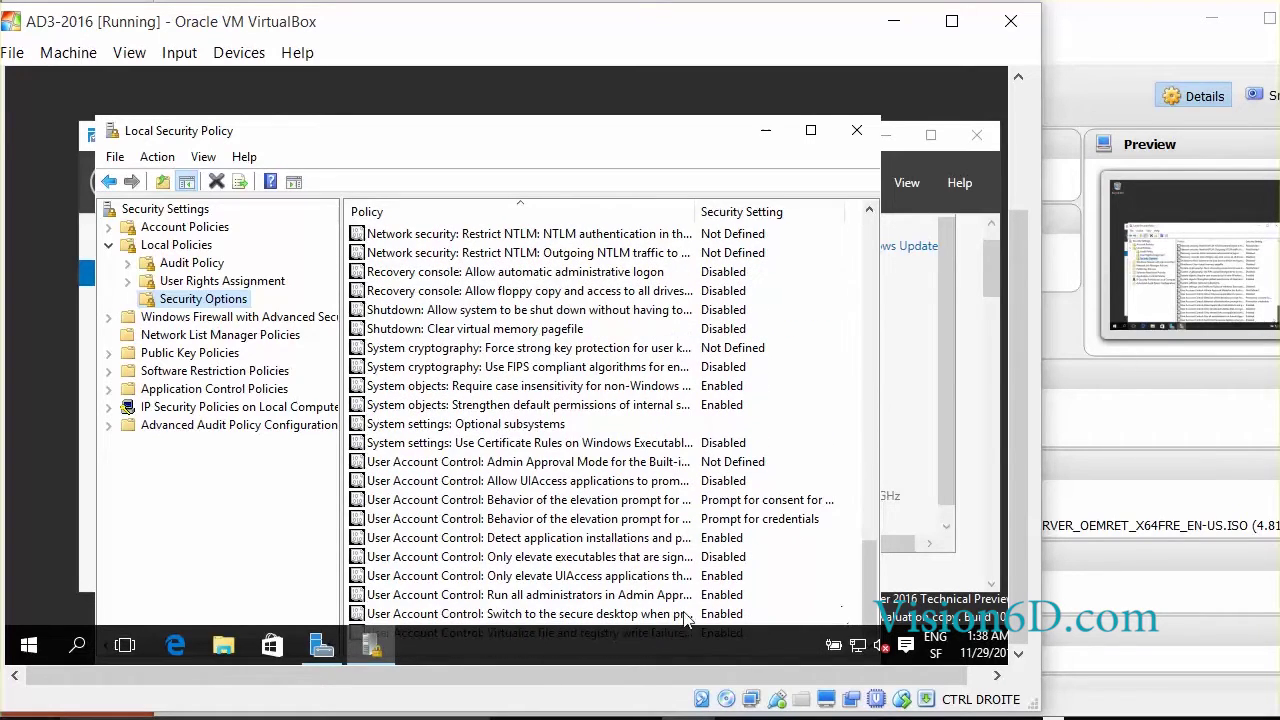
- Set 'UAC: Admin Approval Mode for the Built-in Administrator account' to Enabled, then retry Edge
{"action": "left_click", "coordinate": [448, 470]}
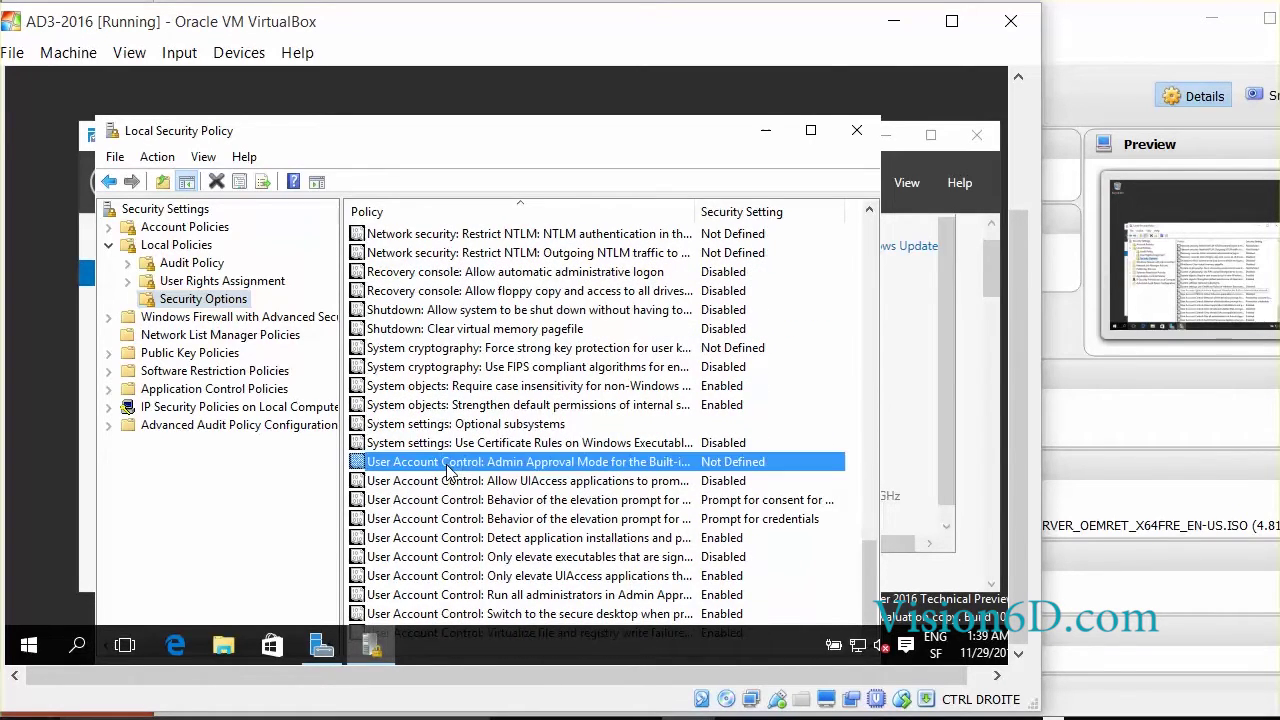
{"action": "double_click", "coordinate": [448, 470]}
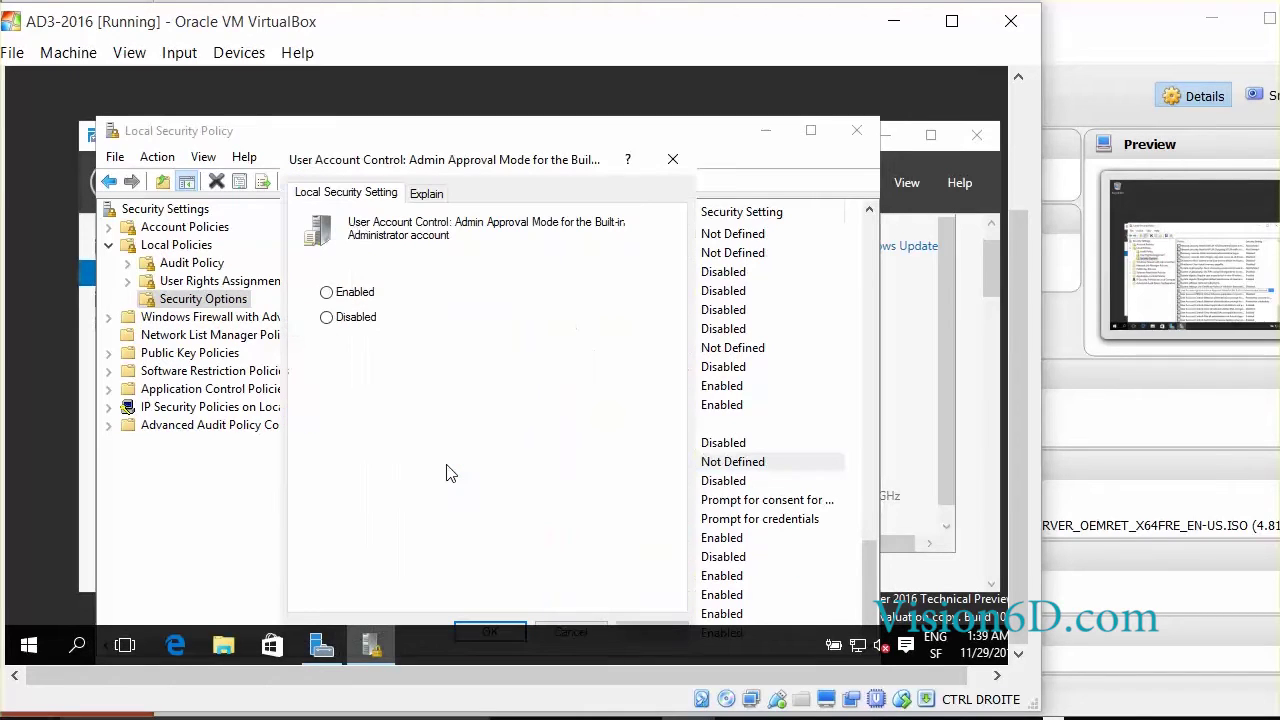
{"action": "left_click", "coordinate": [329, 293]}
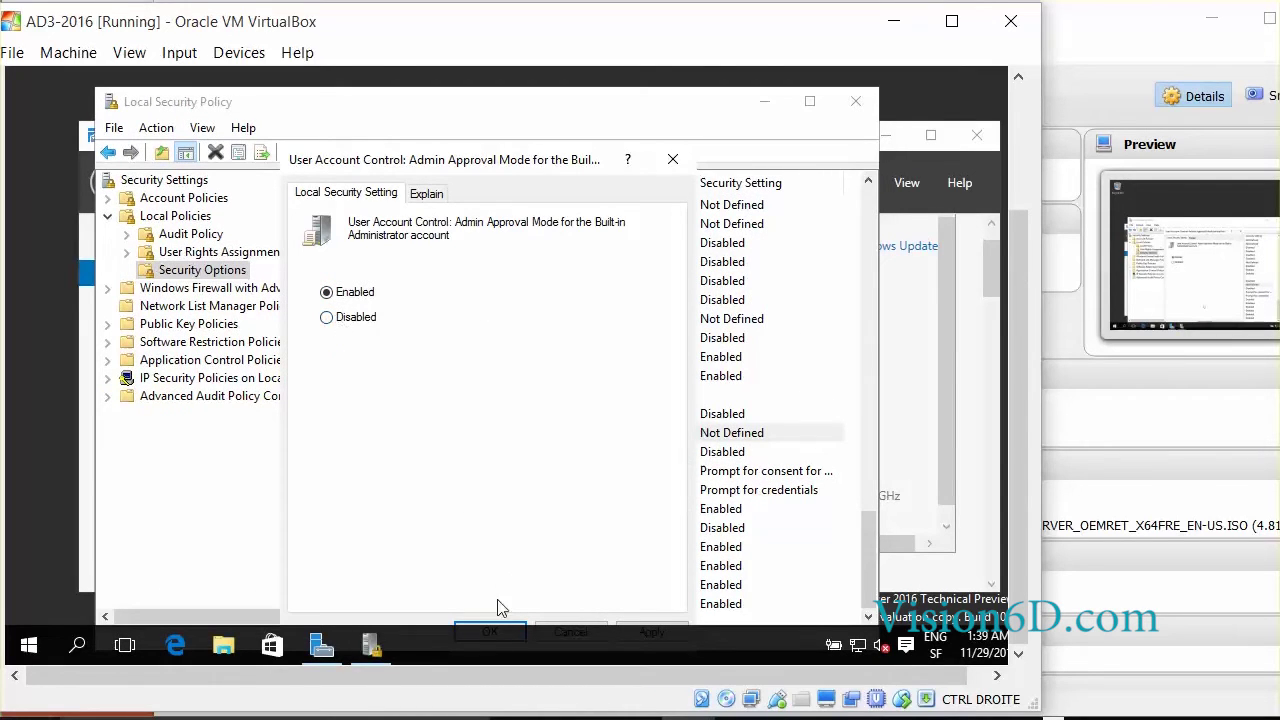
{"action": "left_click", "coordinate": [501, 626]}
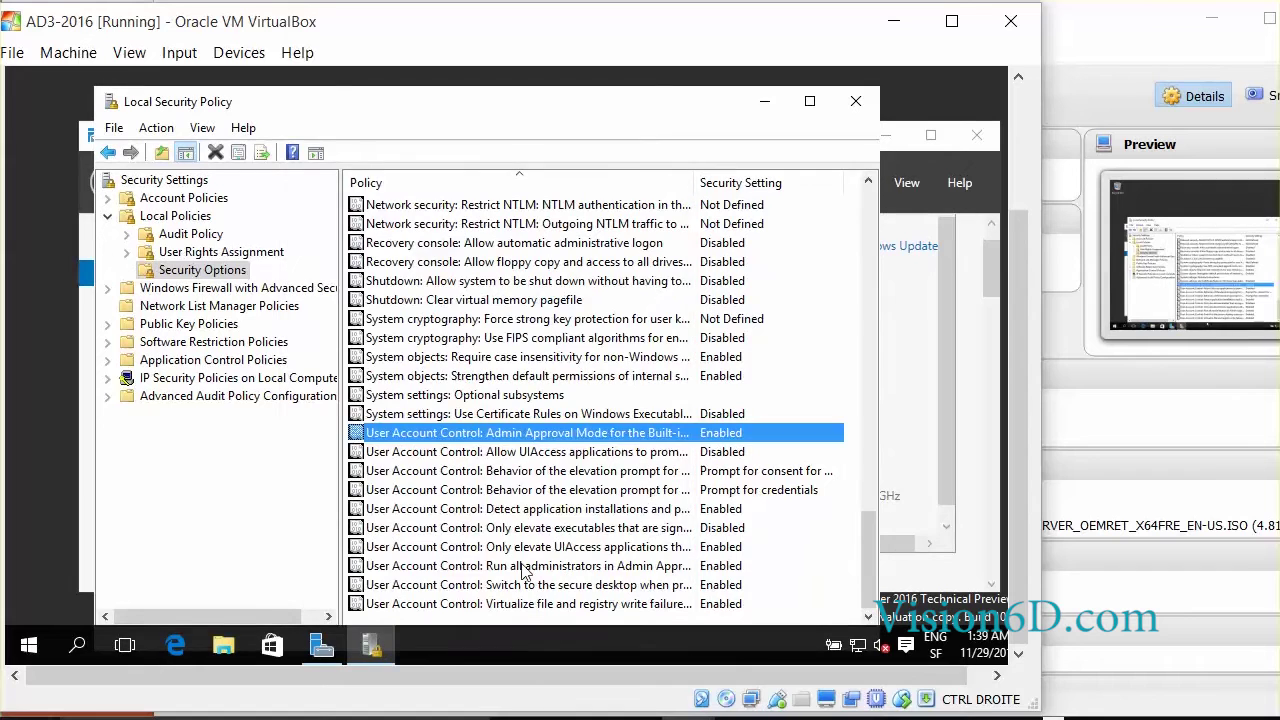
{"action": "left_click", "coordinate": [856, 101]}
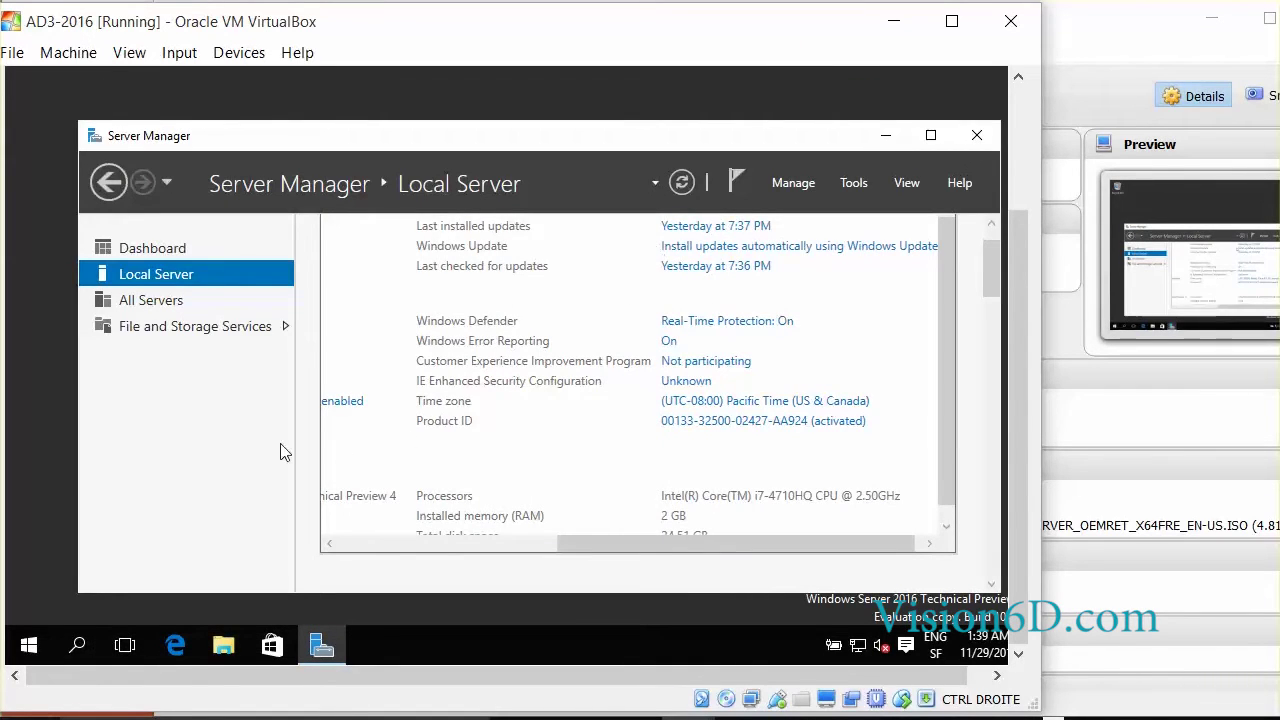
{"action": "left_click", "coordinate": [176, 646]}
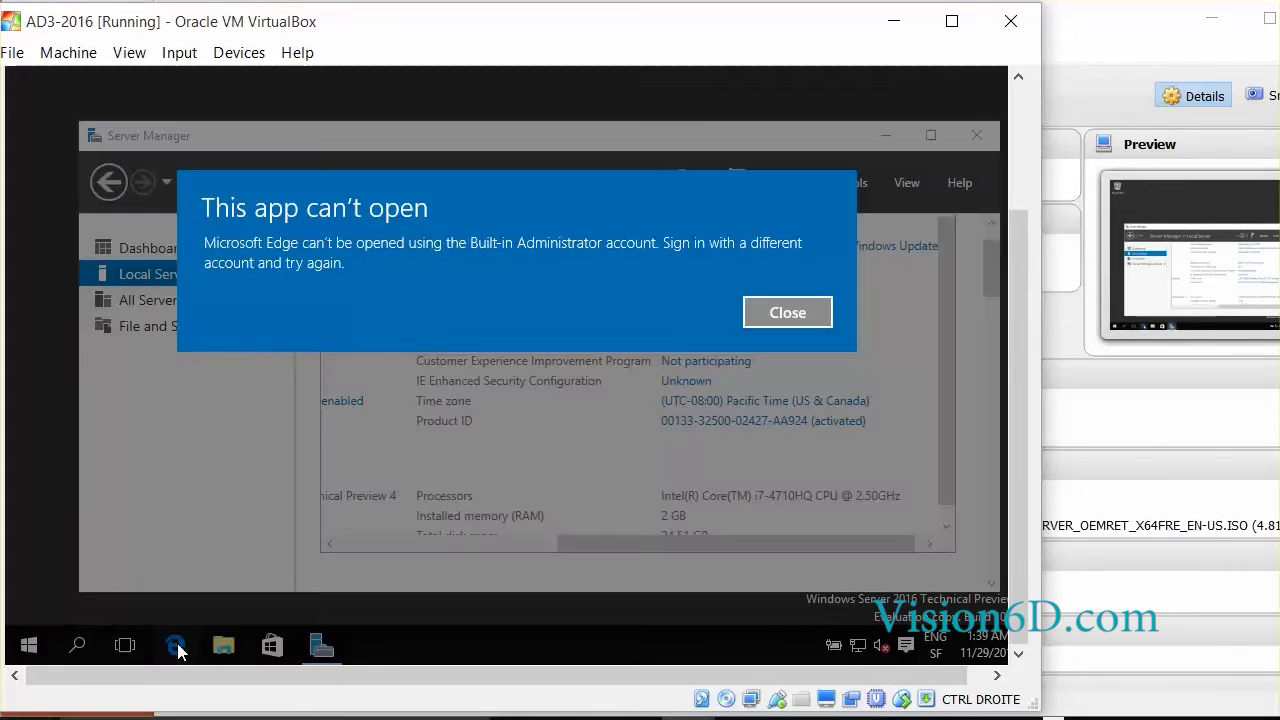
- Dismiss the Edge error and sign the Administrator out via the Start right-click menu
{"action": "left_click", "coordinate": [807, 293]}
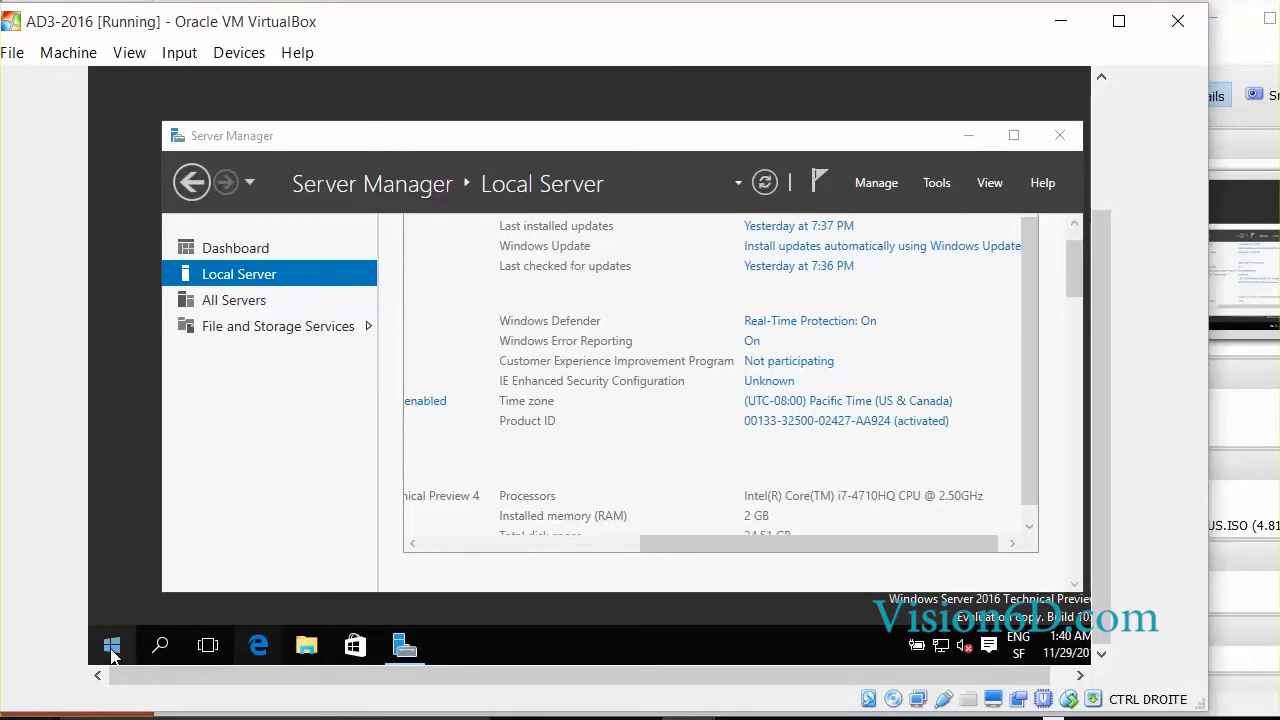
{"action": "right_click", "coordinate": [113, 651]}
{"action": "mouse_move", "coordinate": [267, 591]}
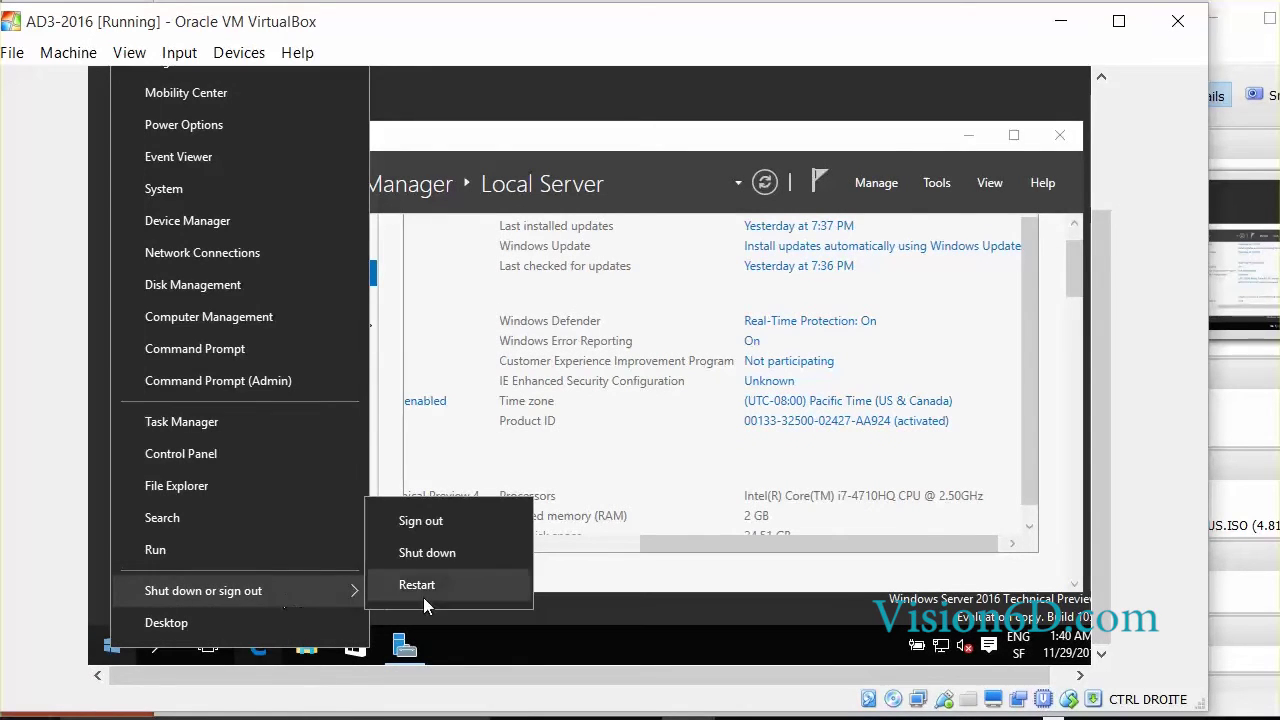
{"action": "left_click", "coordinate": [420, 521]}
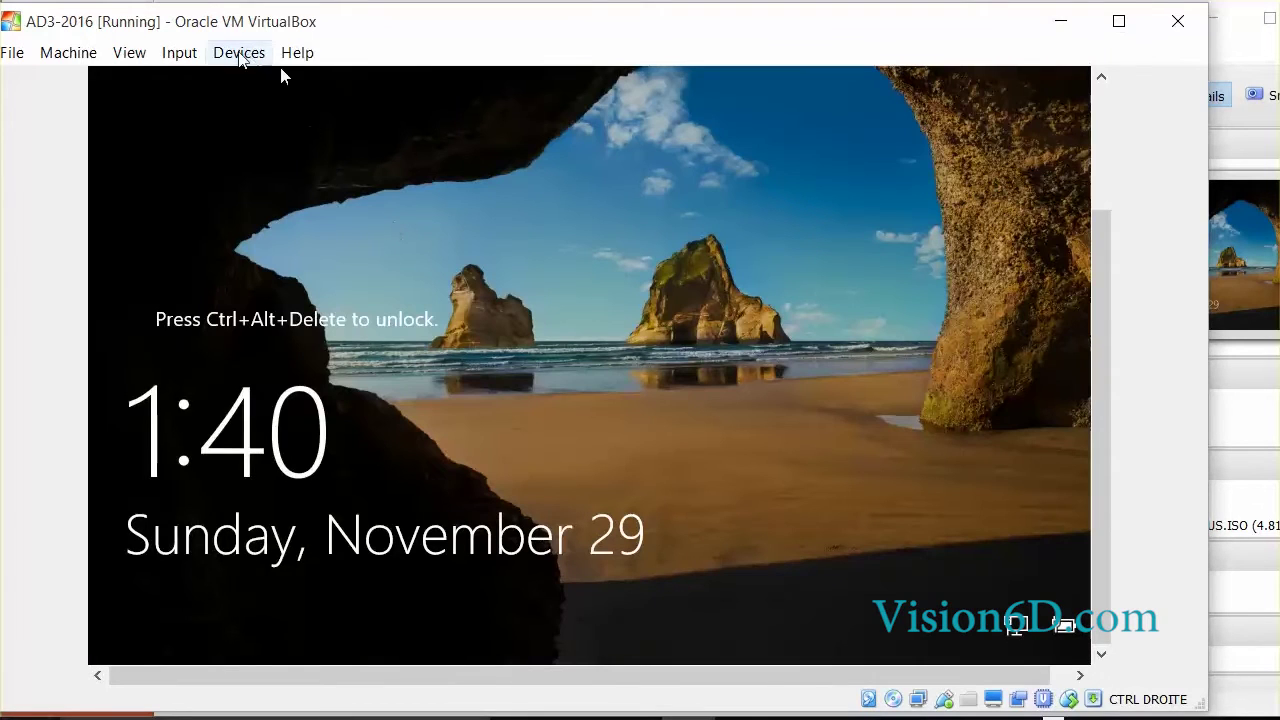
- Send Ctrl-Alt-Del and sign back in with the Administrator password
{"action": "left_click", "coordinate": [186, 55]}
{"action": "mouse_move", "coordinate": [217, 80]}
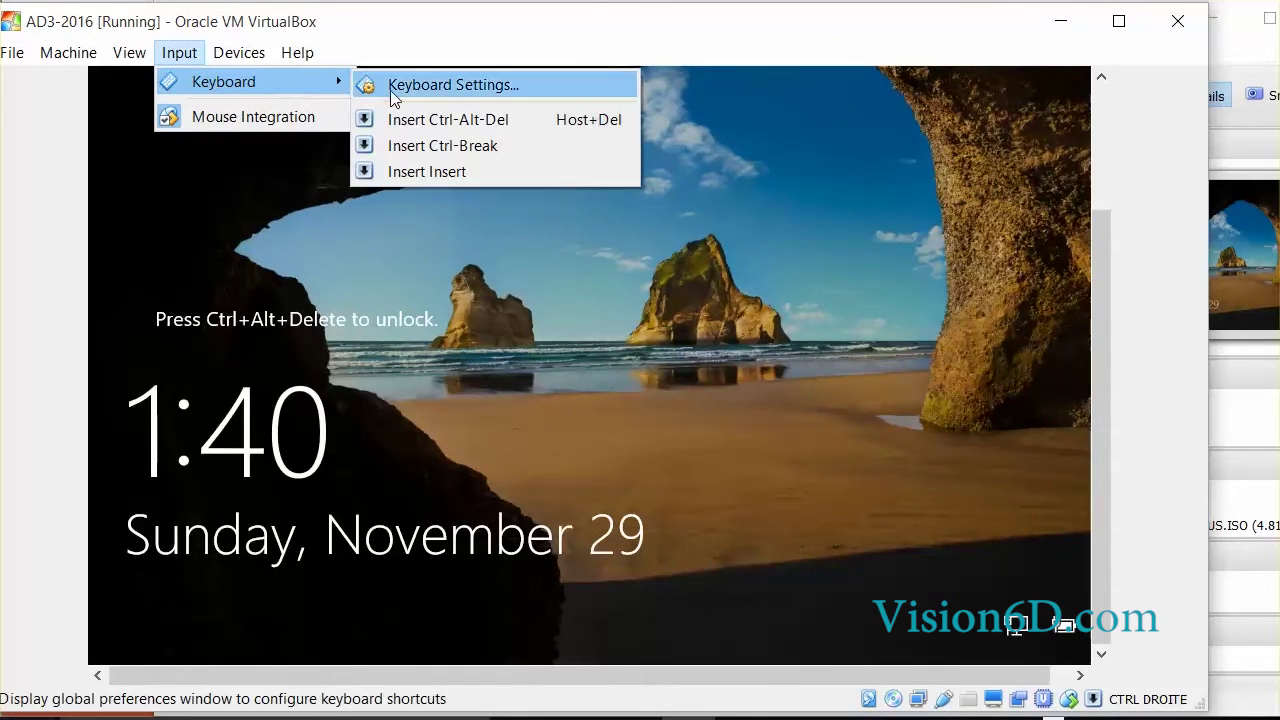
{"action": "left_click", "coordinate": [442, 120]}
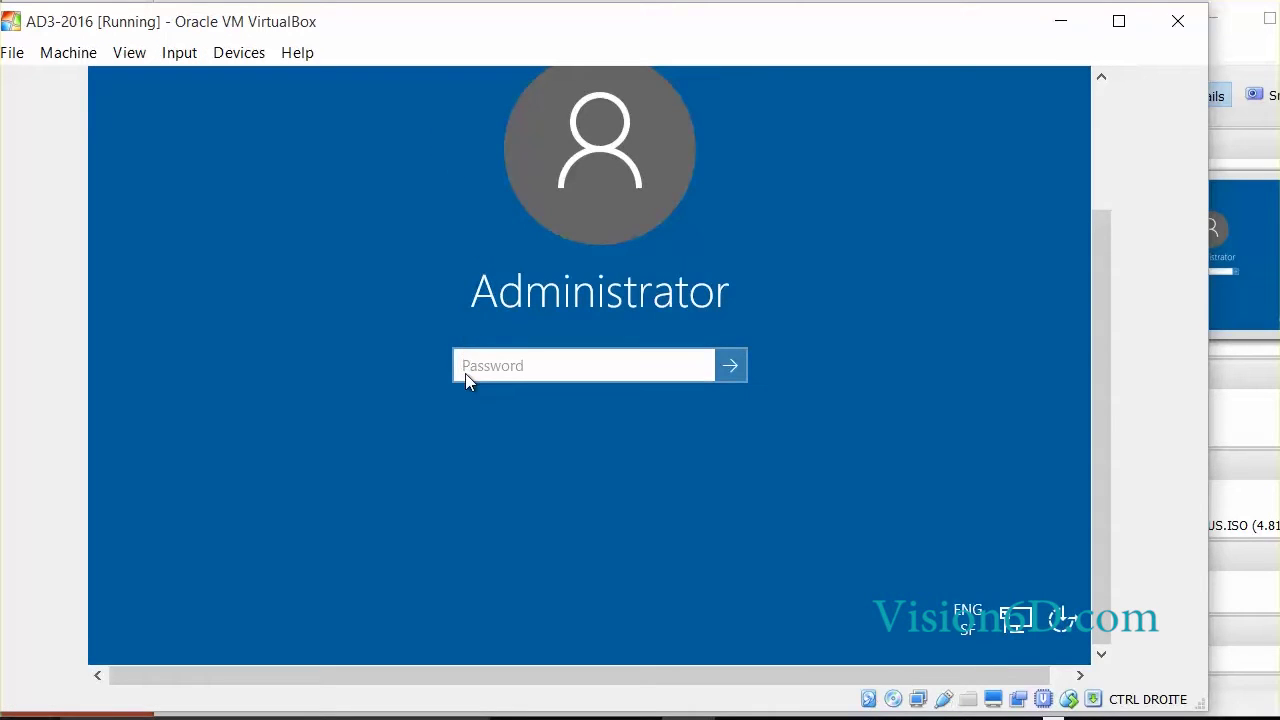
{"action": "type", "text": "P@"}
{"action": "key", "text": "Return"}
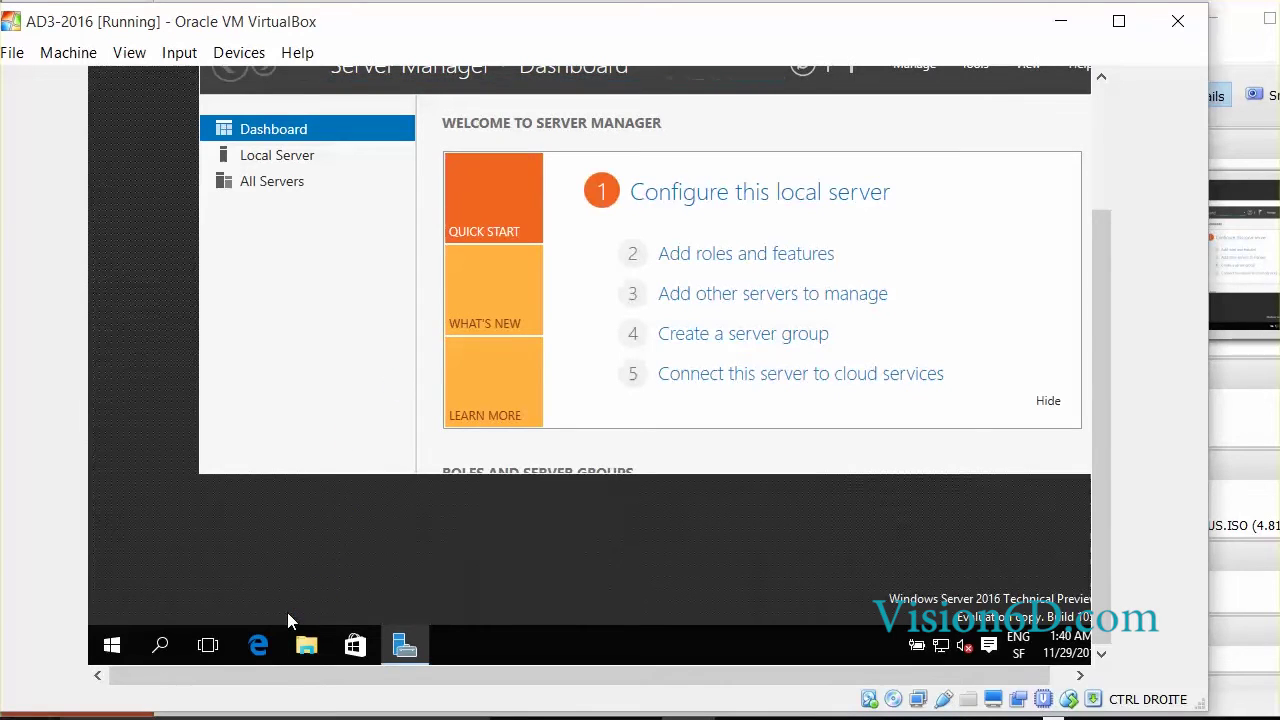
- Launch Microsoft Edge from the guest taskbar to check it now opens
{"action": "left_click", "coordinate": [259, 646]}
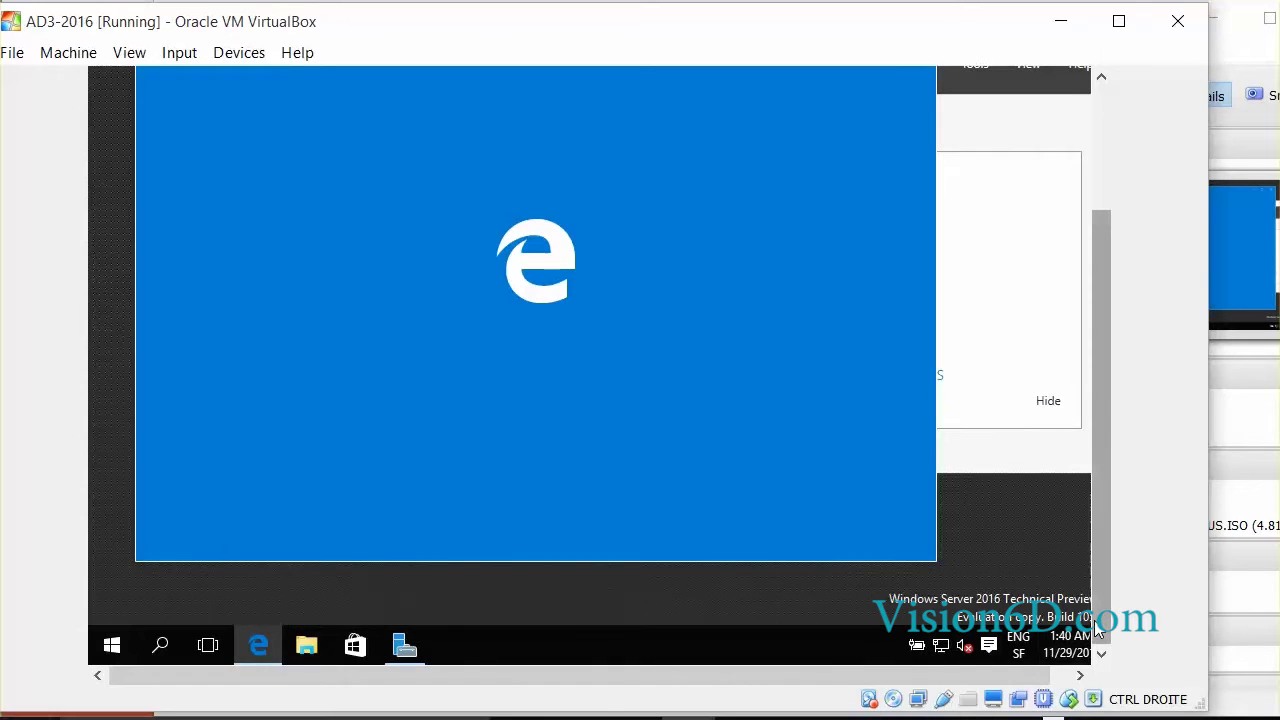
{"action": "left_click_drag", "start_coordinate": [1099, 586], "coordinate": [1099, 462]}
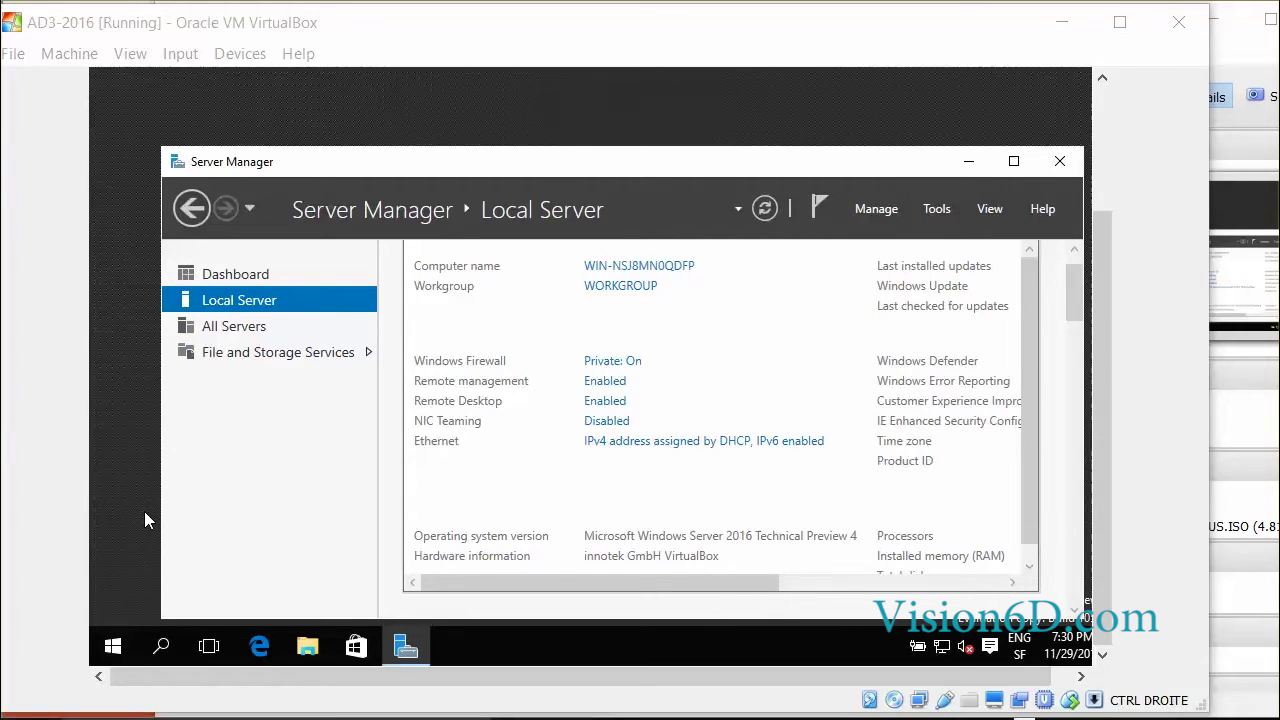
- Go to Settings > Accounts > Other users and choose 'Add someone else to this PC'
{"action": "left_click", "coordinate": [115, 648]}
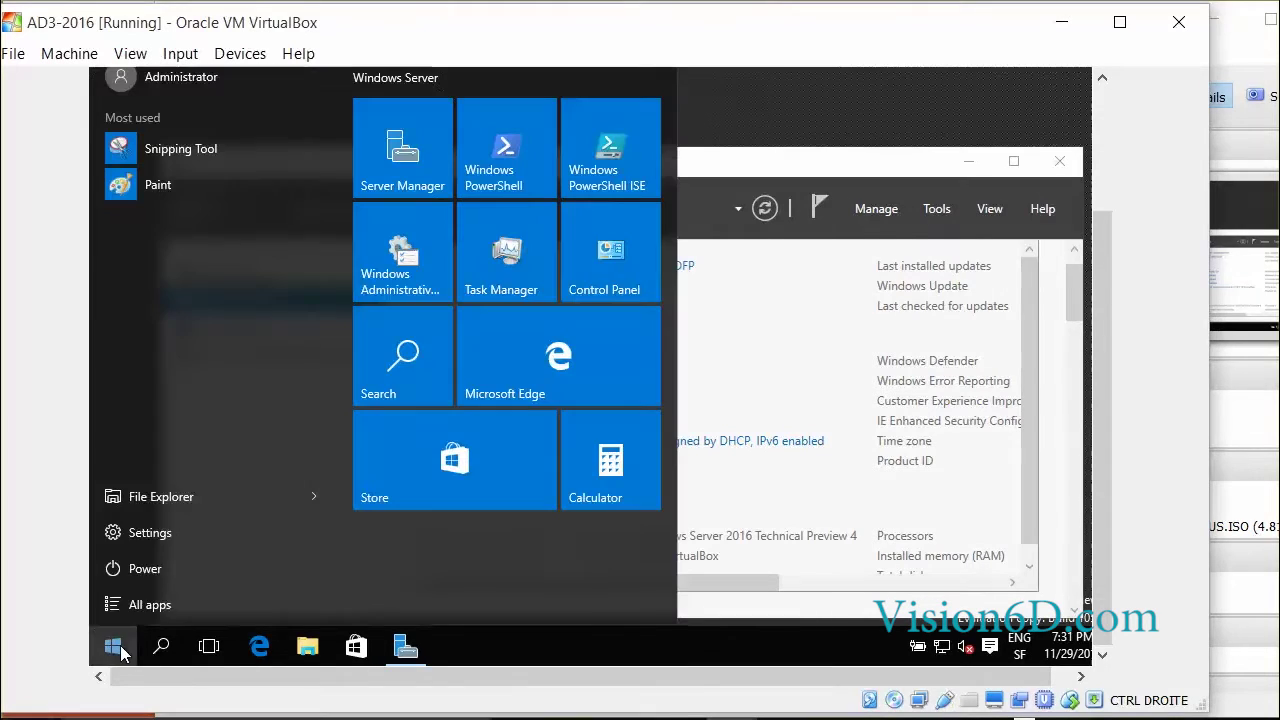
{"action": "left_click", "coordinate": [150, 533]}
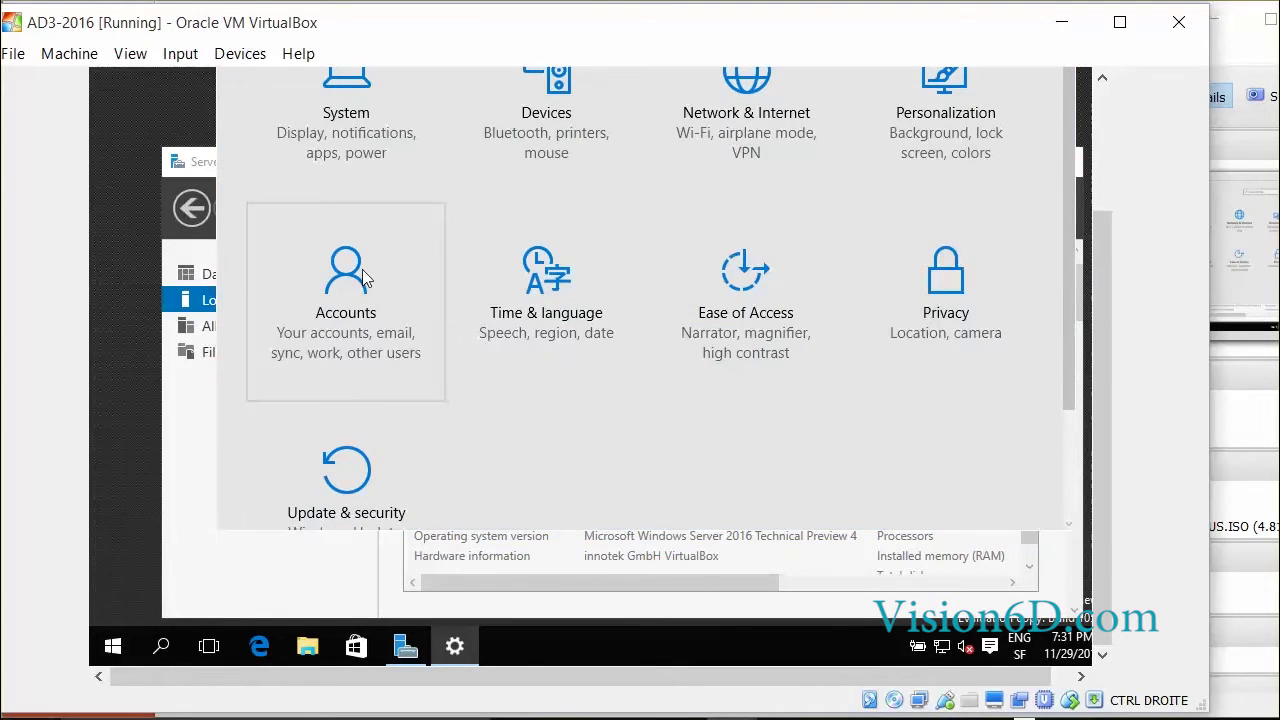
{"action": "left_click", "coordinate": [362, 270]}
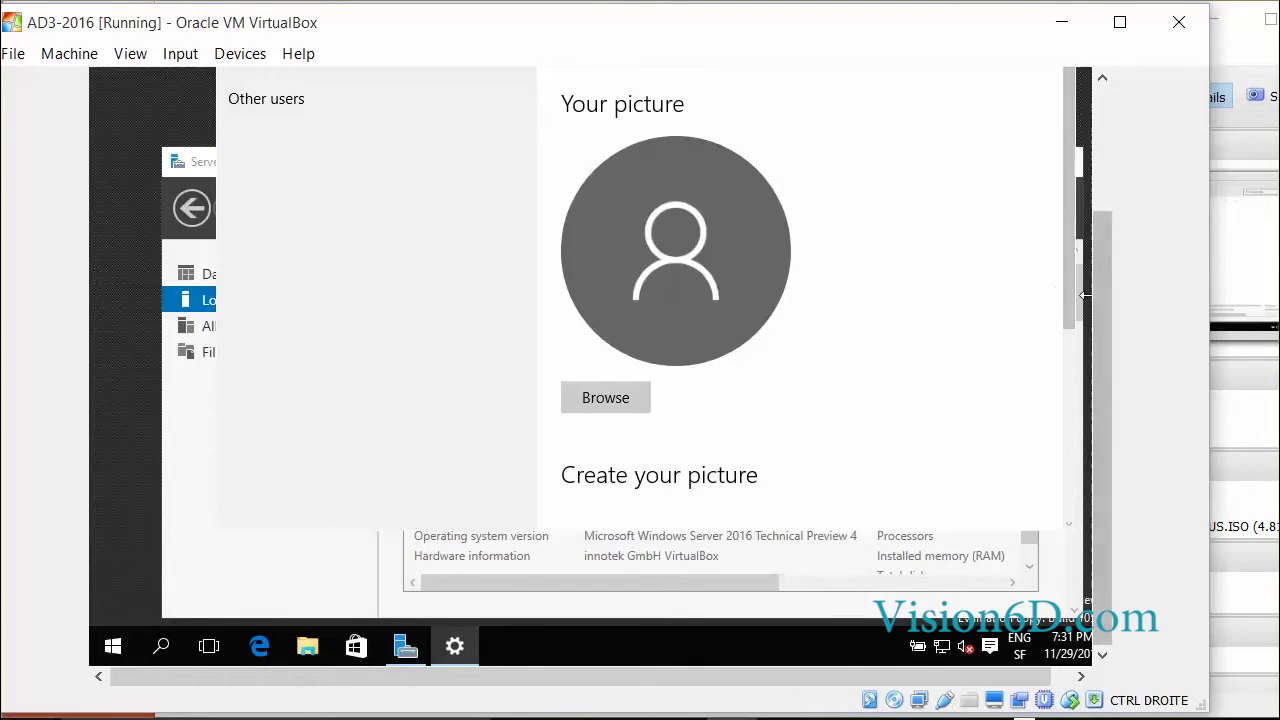
{"action": "scroll", "coordinate": [1085, 295], "scroll_direction": "up", "scroll_amount": 3}
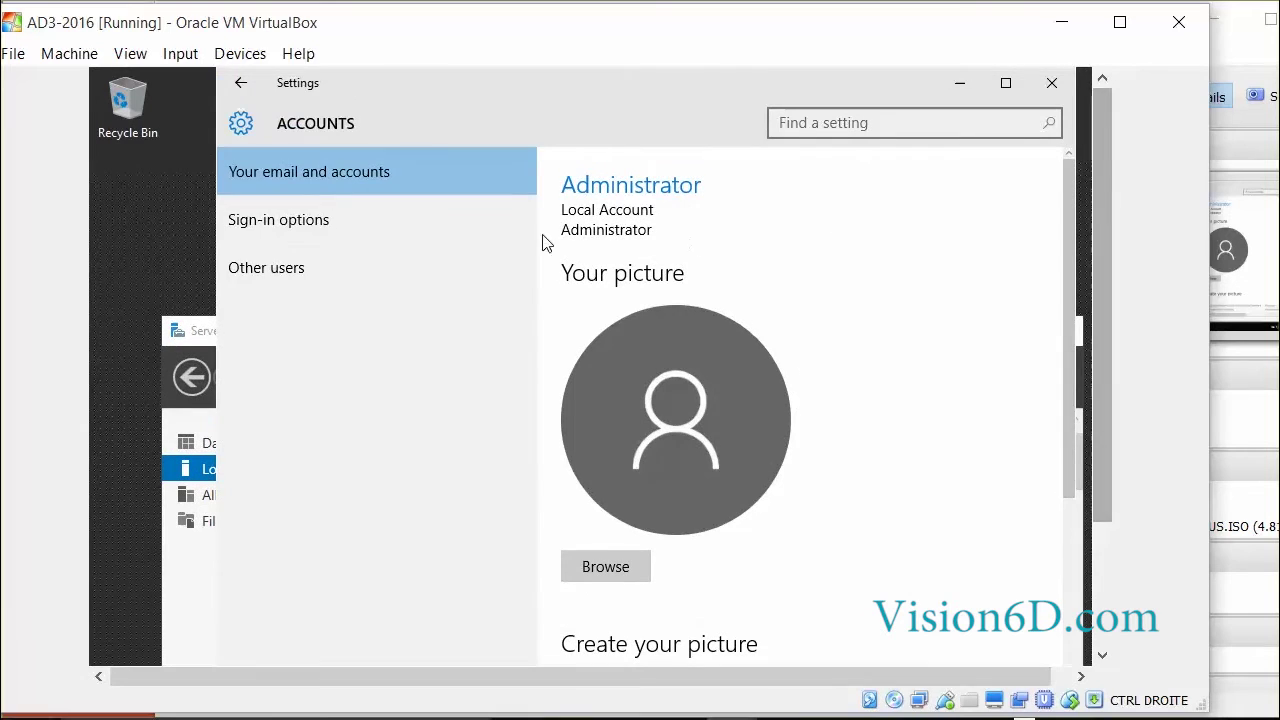
{"action": "left_click", "coordinate": [297, 268]}
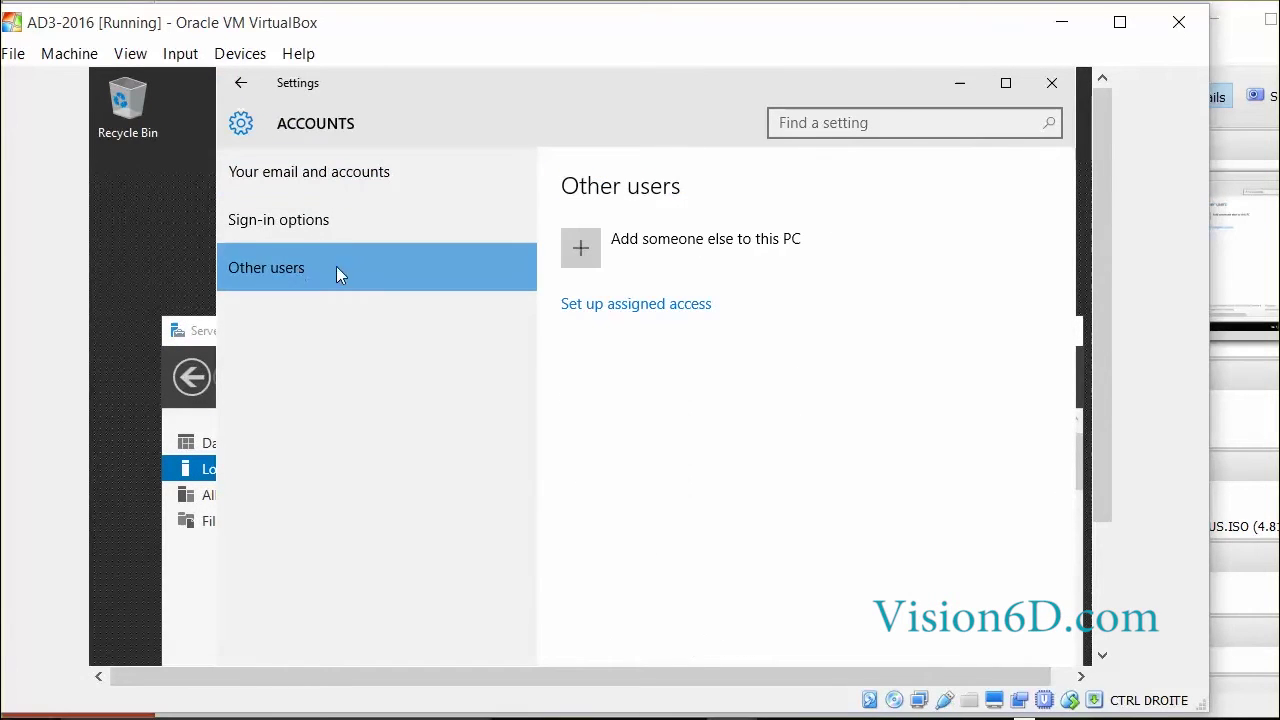
{"action": "left_click", "coordinate": [730, 245]}
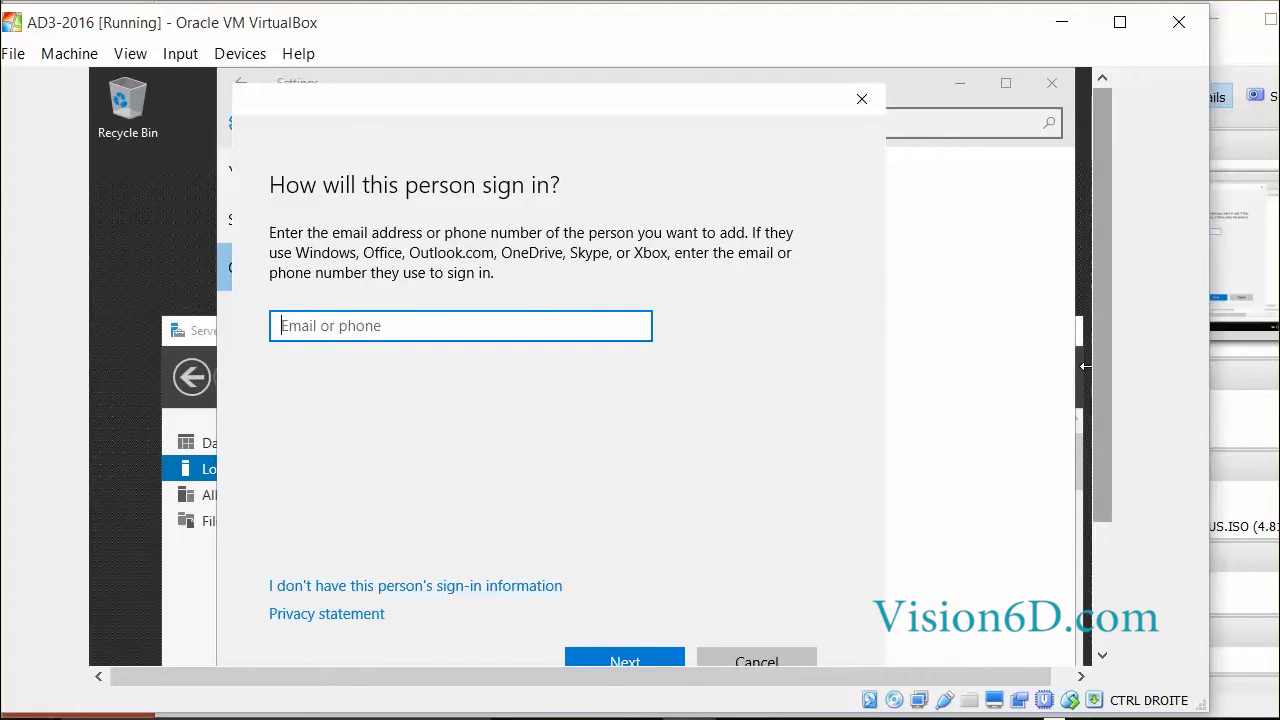
{"action": "scroll", "coordinate": [1100, 366], "scroll_direction": "down", "scroll_amount": 2}
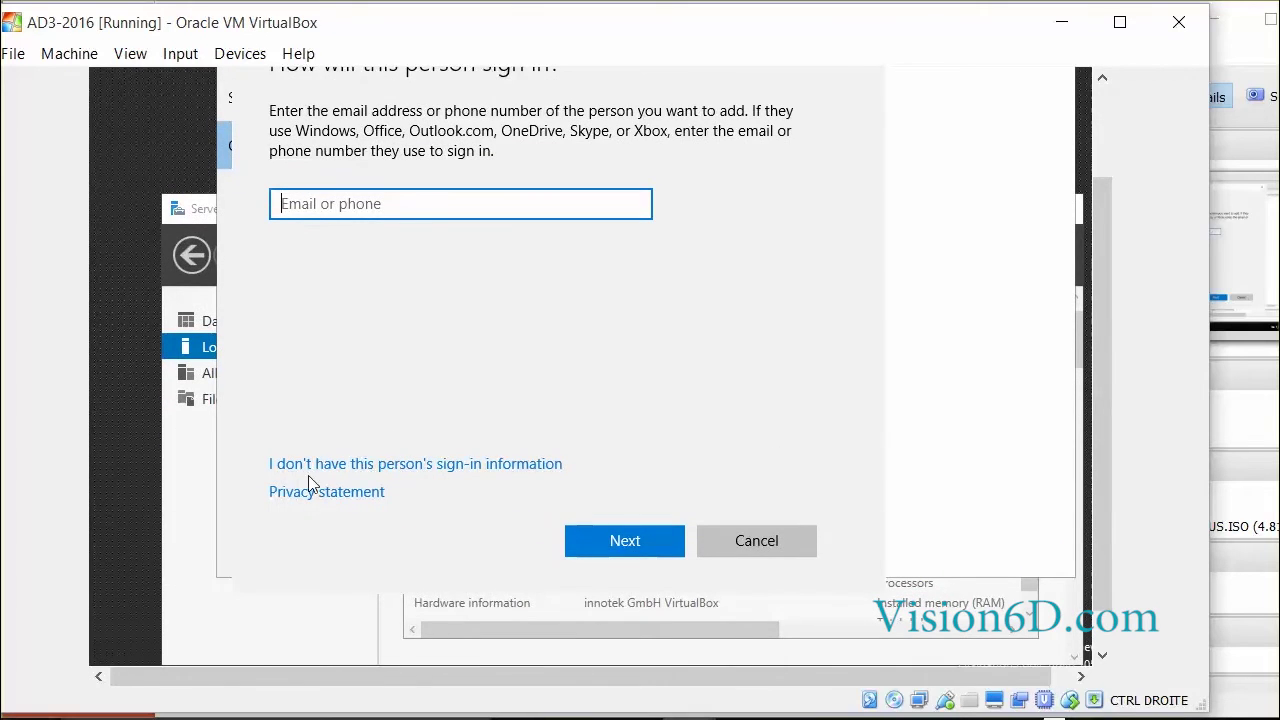
- Create the local account user33 without a Microsoft account, with a password and the hint 'color'
{"action": "left_click", "coordinate": [432, 466]}
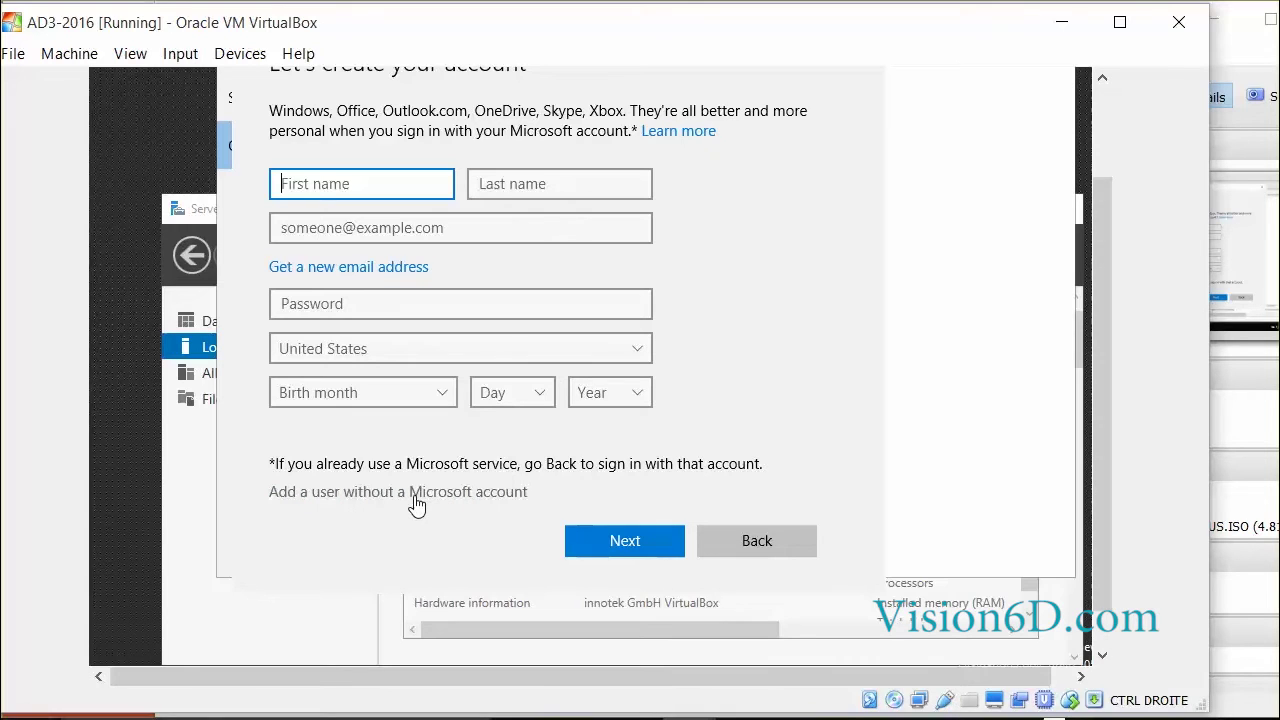
{"action": "left_click", "coordinate": [414, 494]}
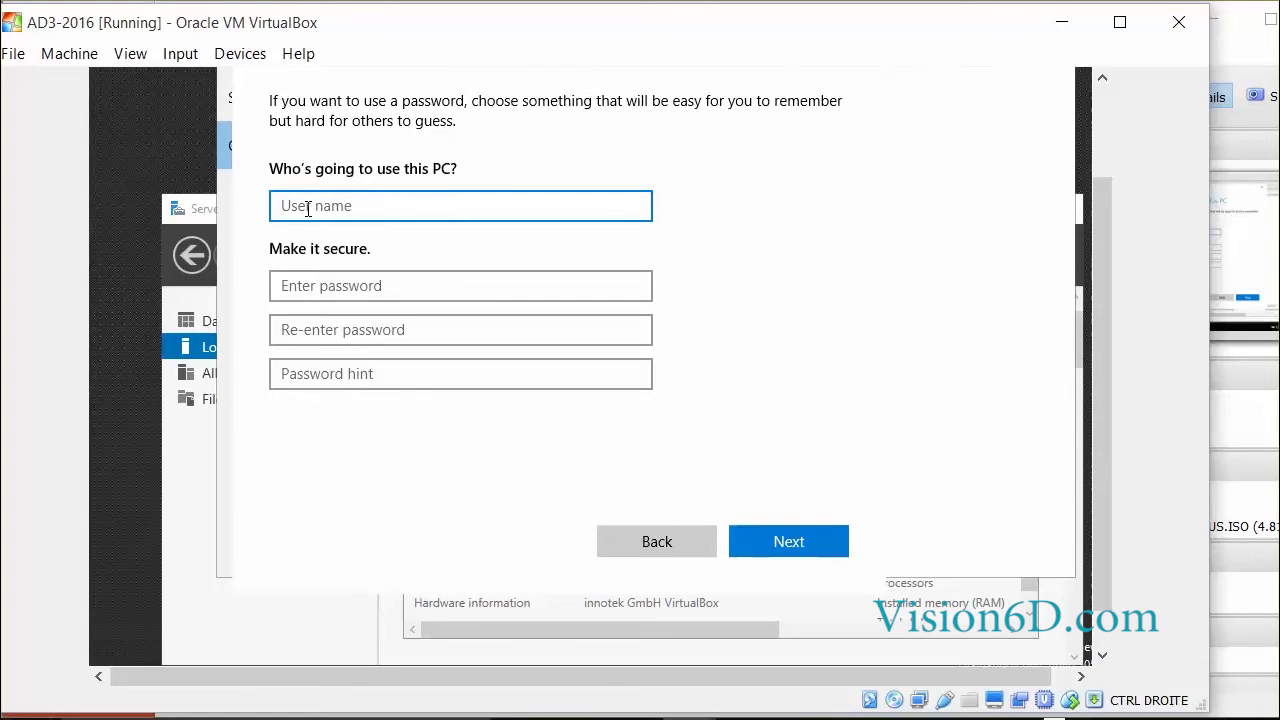
{"action": "type", "text": "user33"}
{"action": "left_click", "coordinate": [287, 287]}
{"action": "type", "text": "P"}
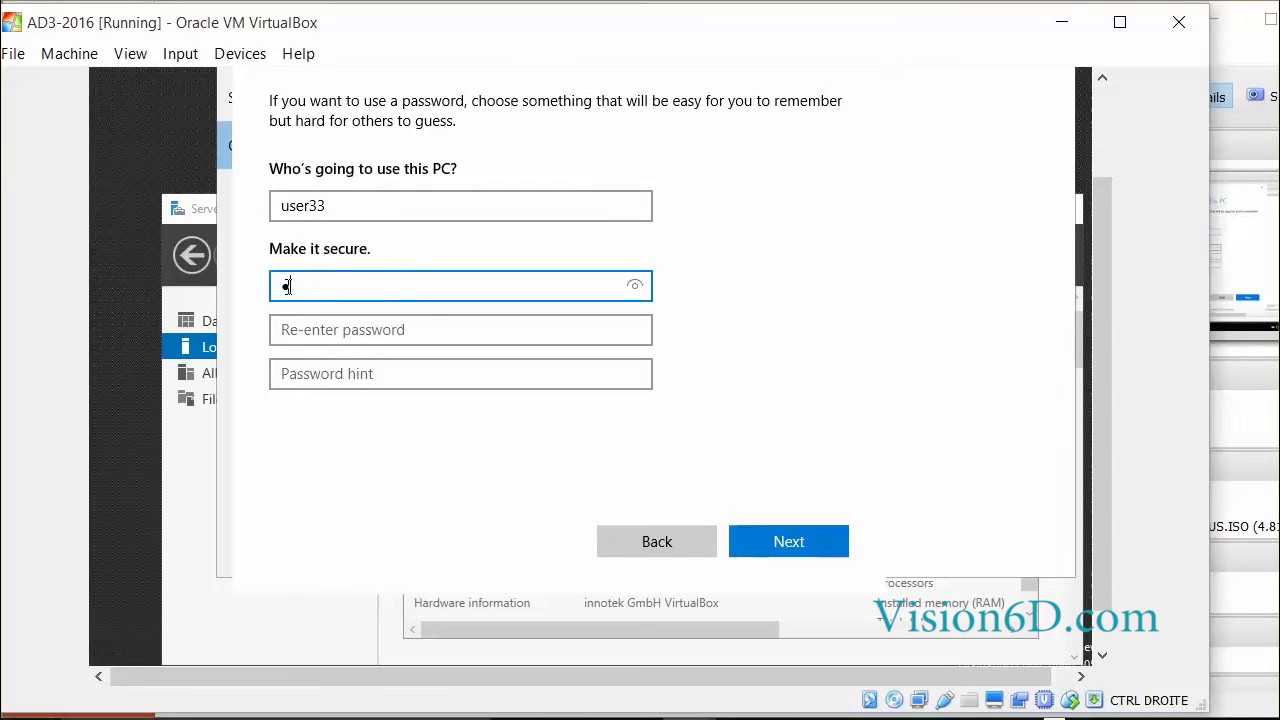
{"action": "type", "text": "ass123"}
{"action": "left_click", "coordinate": [286, 330]}
{"action": "type", "text": "Pass123"}
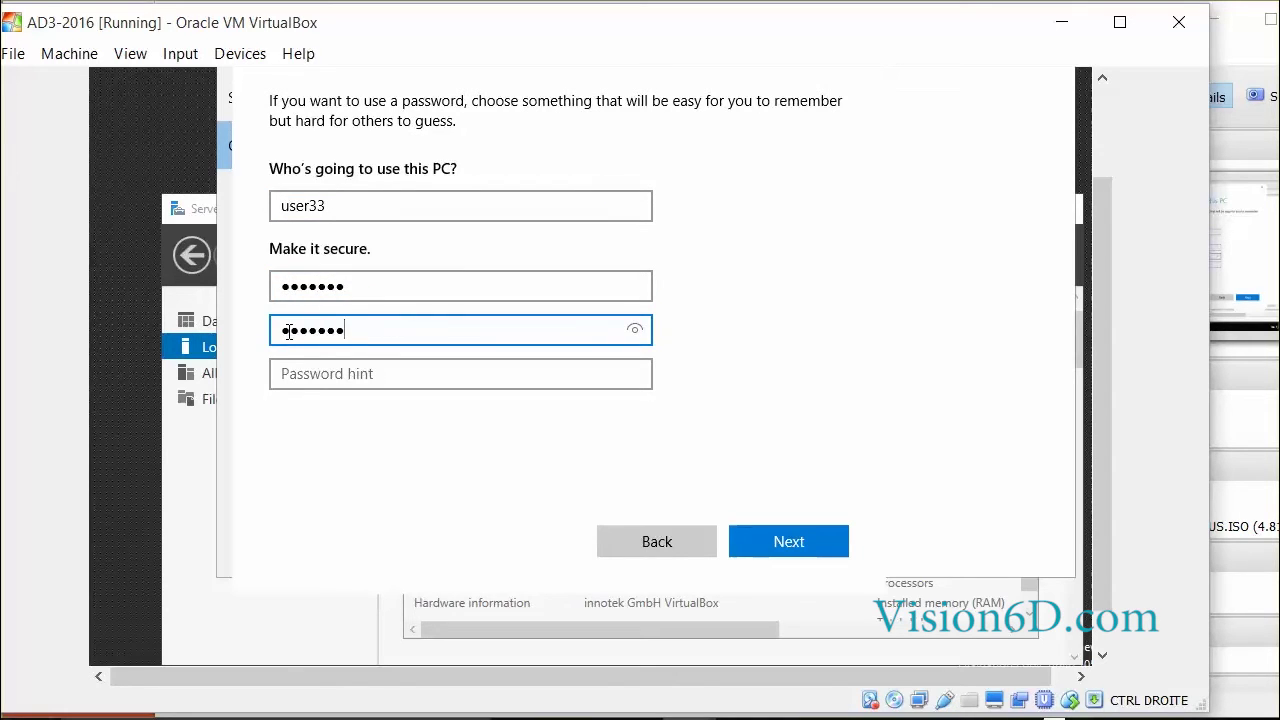
{"action": "left_click", "coordinate": [302, 375]}
{"action": "type", "text": "color"}
{"action": "left_click", "coordinate": [781, 538]}
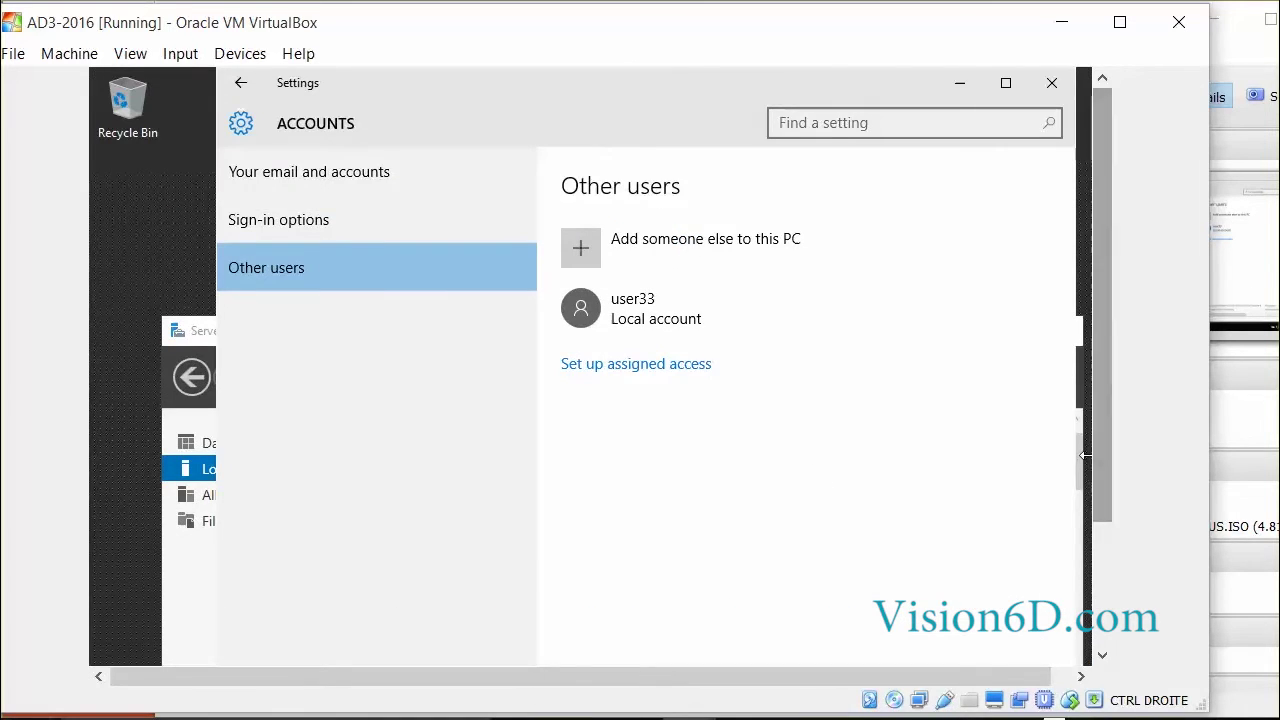
- Close Settings and sign out of the Administrator session from the Start right-click menu
{"action": "left_click", "coordinate": [1050, 81]}
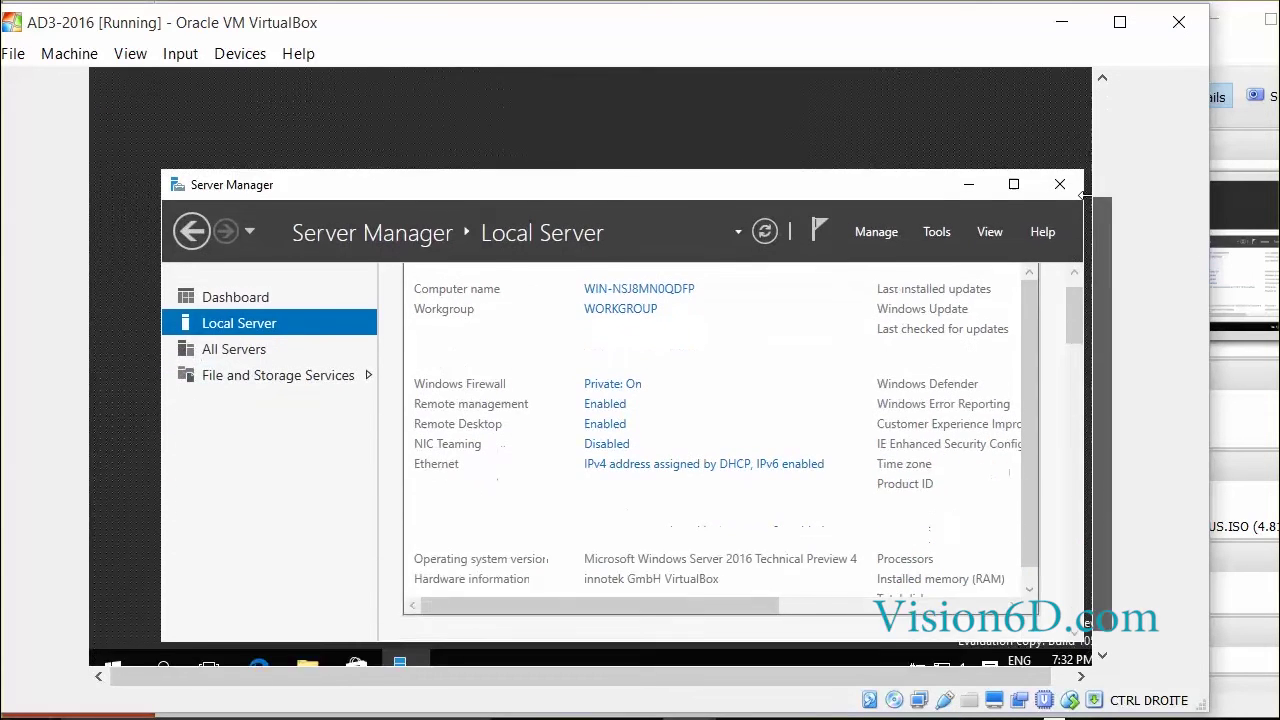
{"action": "left_click", "coordinate": [110, 646]}
{"action": "right_click", "coordinate": [112, 645]}
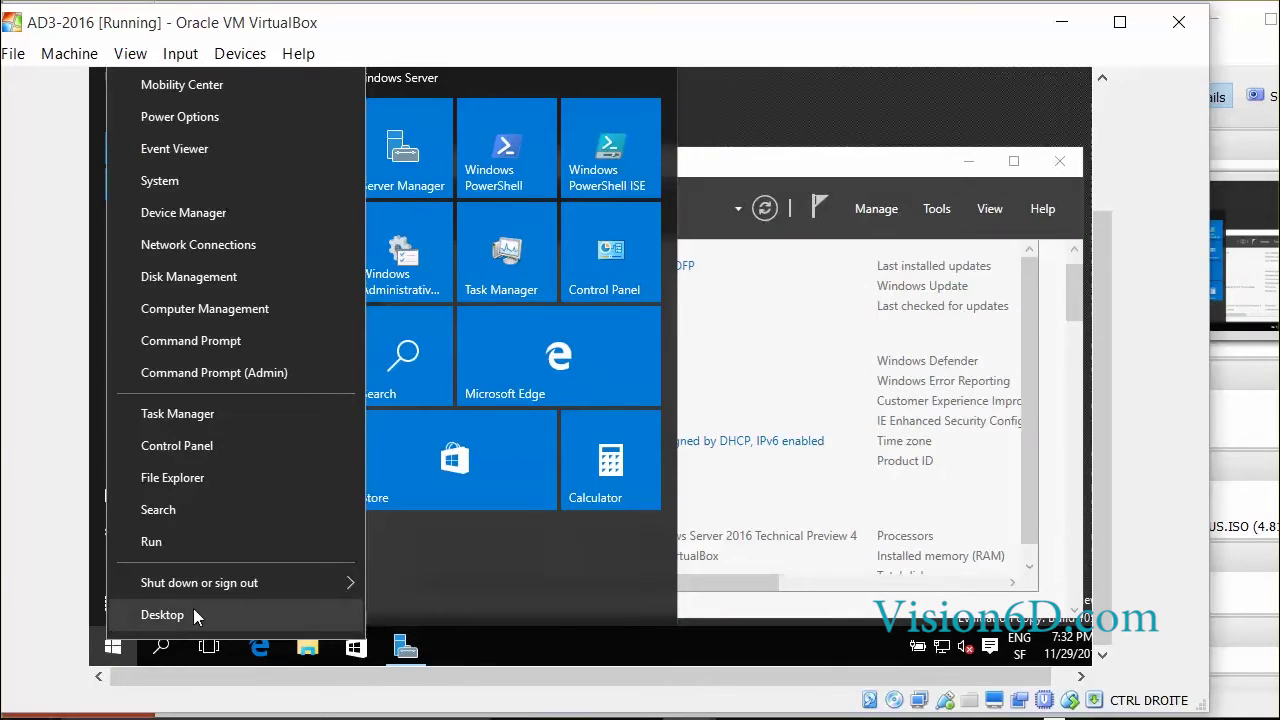
{"action": "mouse_move", "coordinate": [340, 583]}
{"action": "left_click", "coordinate": [438, 519]}
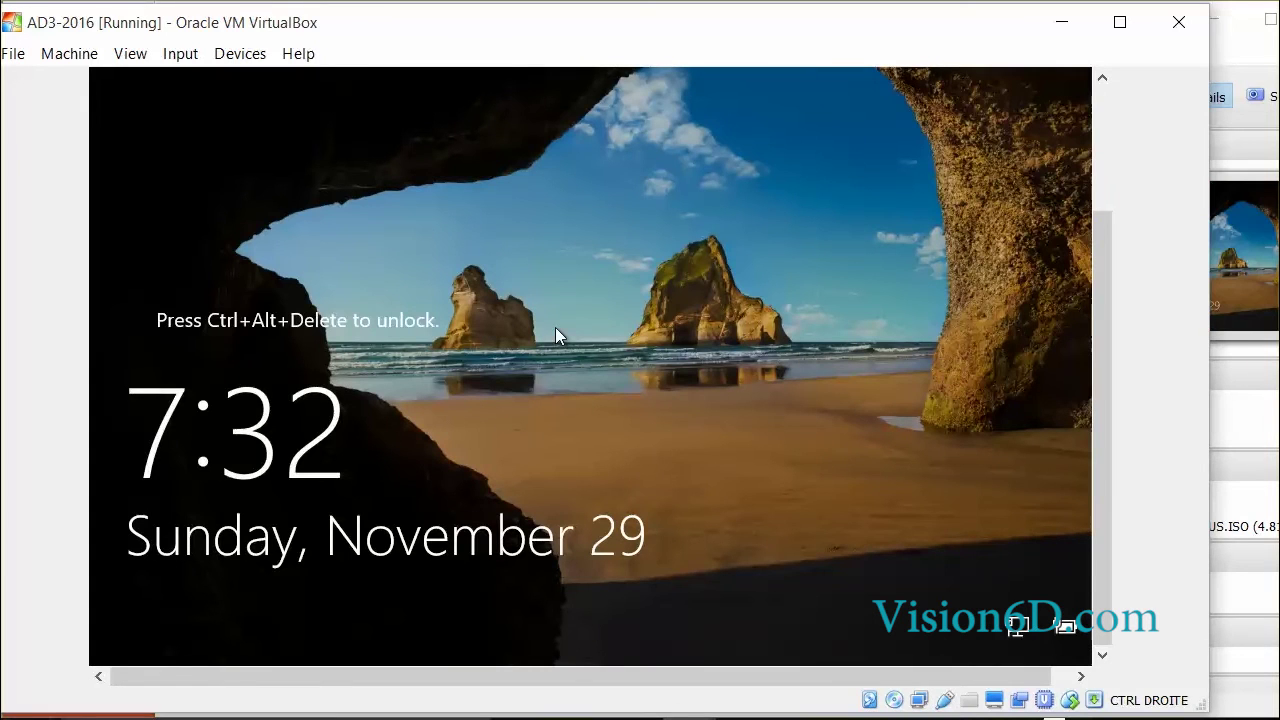
- Send Ctrl-Alt-Del to the guest and sign in as user33 with its password
{"action": "left_click", "coordinate": [180, 53]}
{"action": "mouse_move", "coordinate": [250, 80]}
{"action": "left_click", "coordinate": [439, 121]}
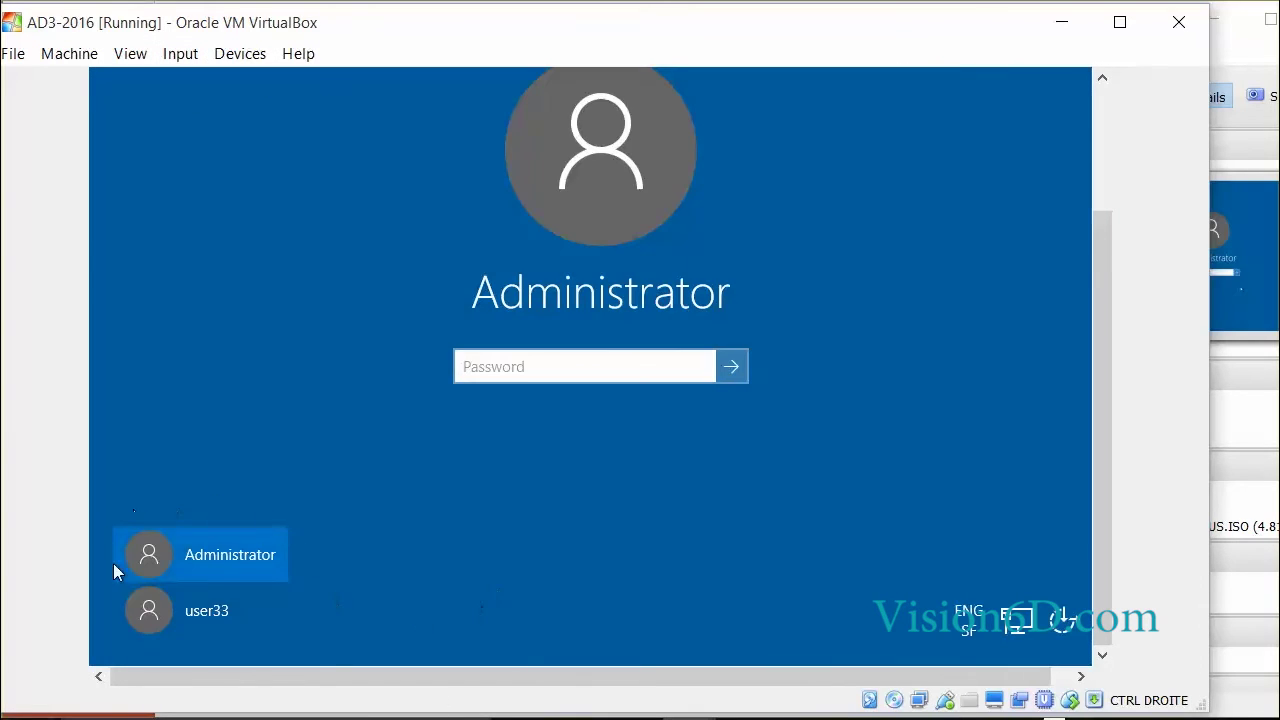
{"action": "left_click", "coordinate": [213, 613]}
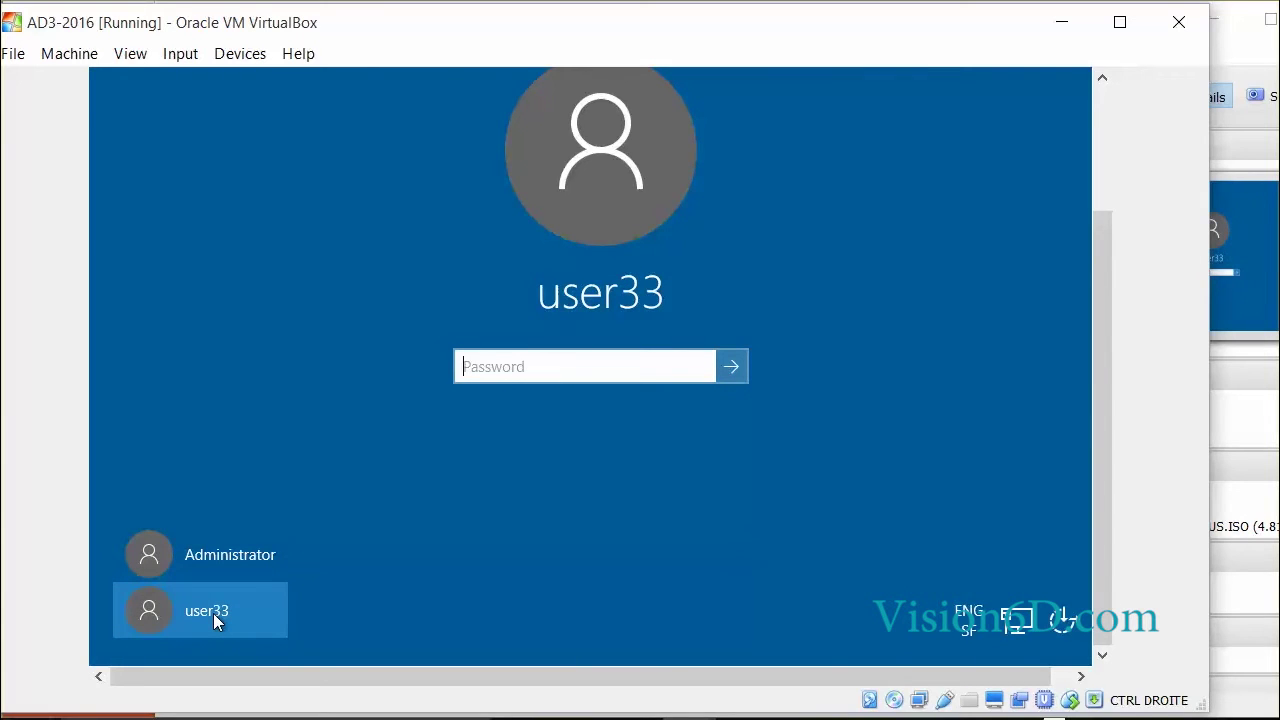
{"action": "type", "text": "Pa$$w0rd"}
{"action": "key", "text": "Return"}
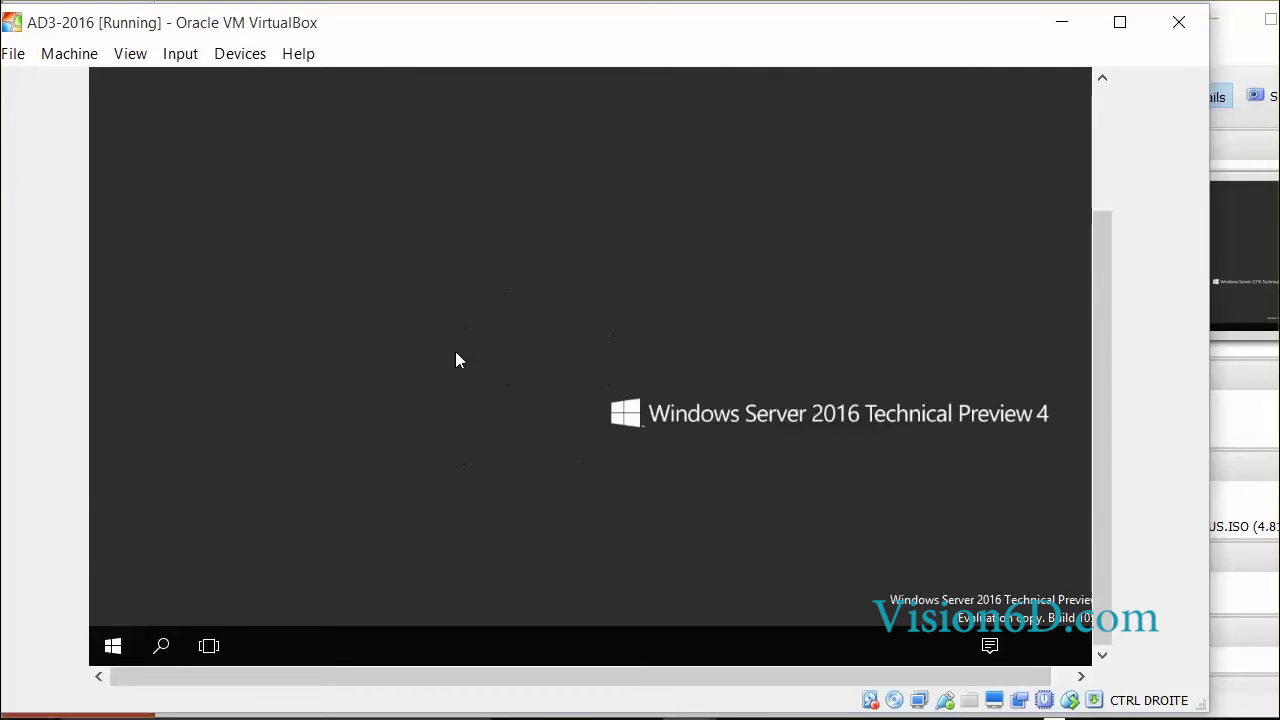
- Add a second virtual desktop in Task View and launch Edge on Desktop 2
{"action": "left_click", "coordinate": [112, 648]}
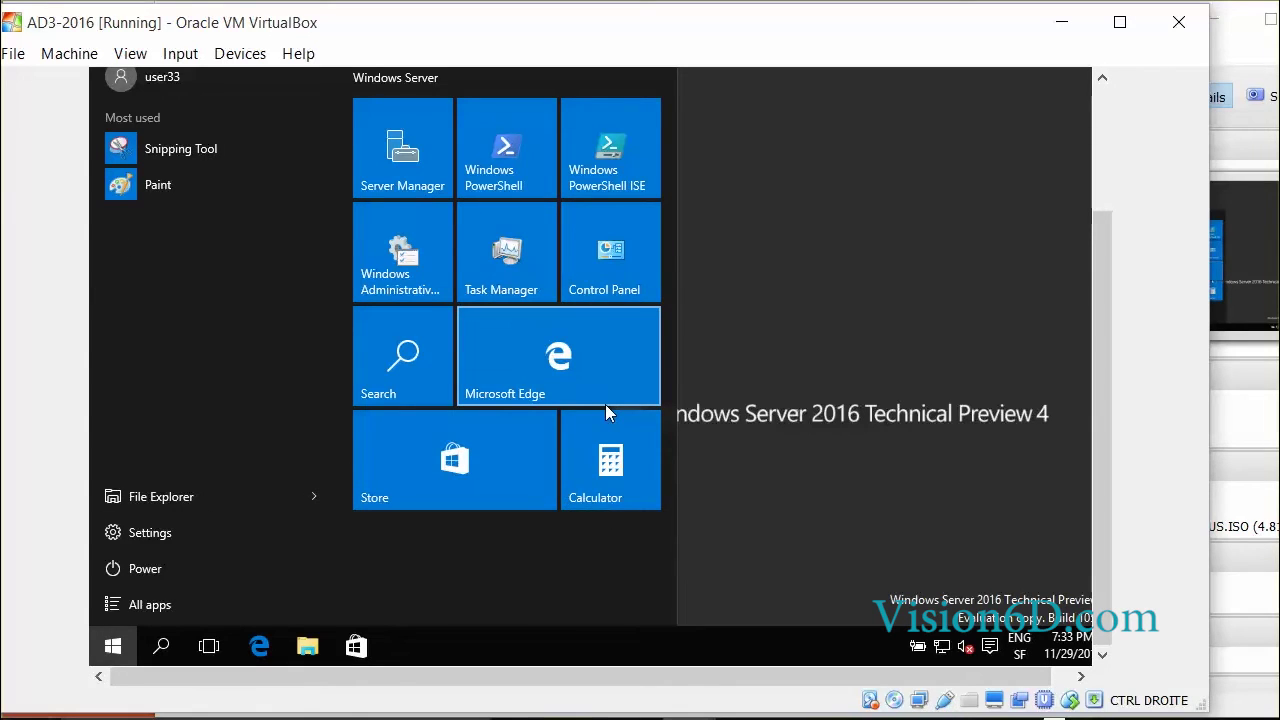
{"action": "left_click", "coordinate": [210, 650]}
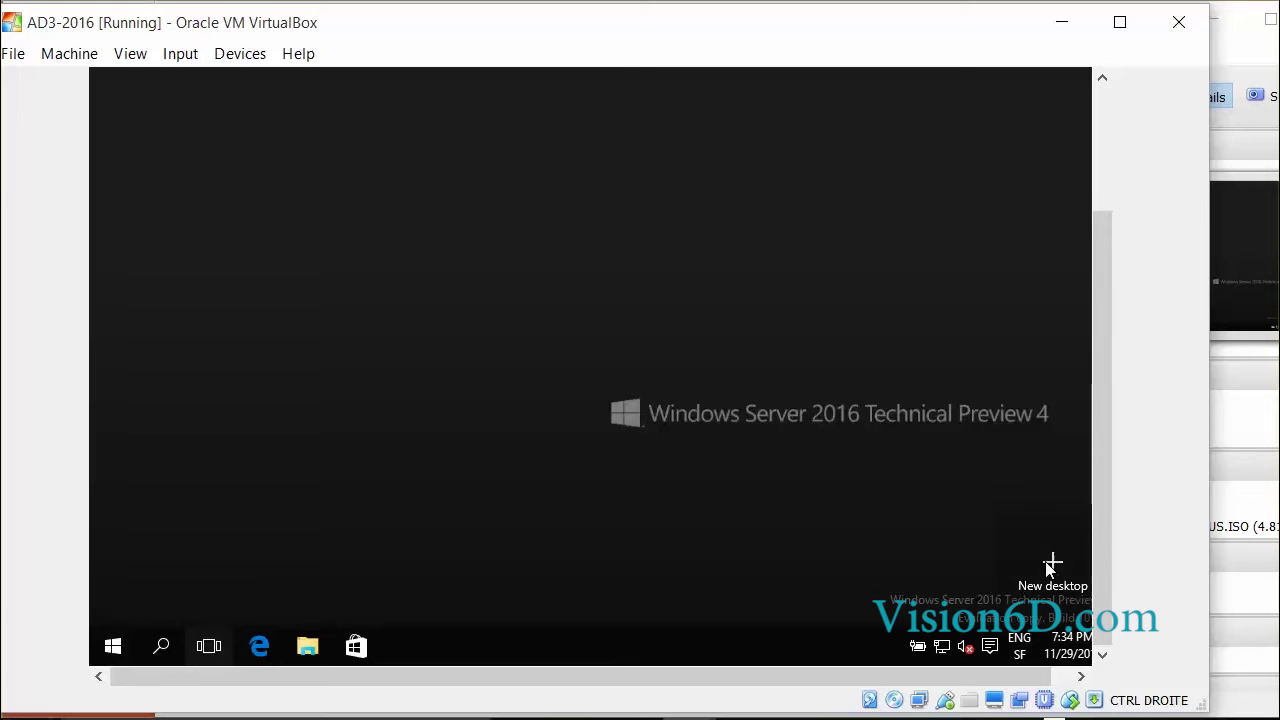
{"action": "left_click", "coordinate": [1053, 567]}
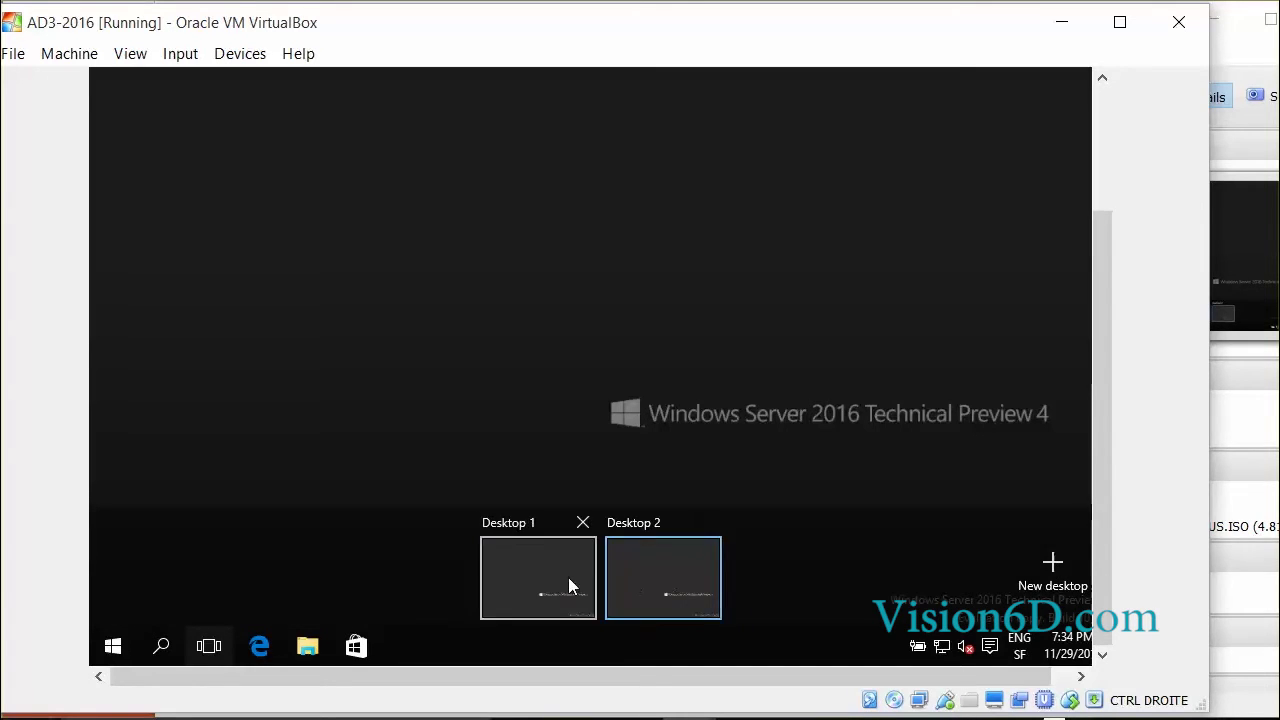
{"action": "left_click", "coordinate": [640, 590]}
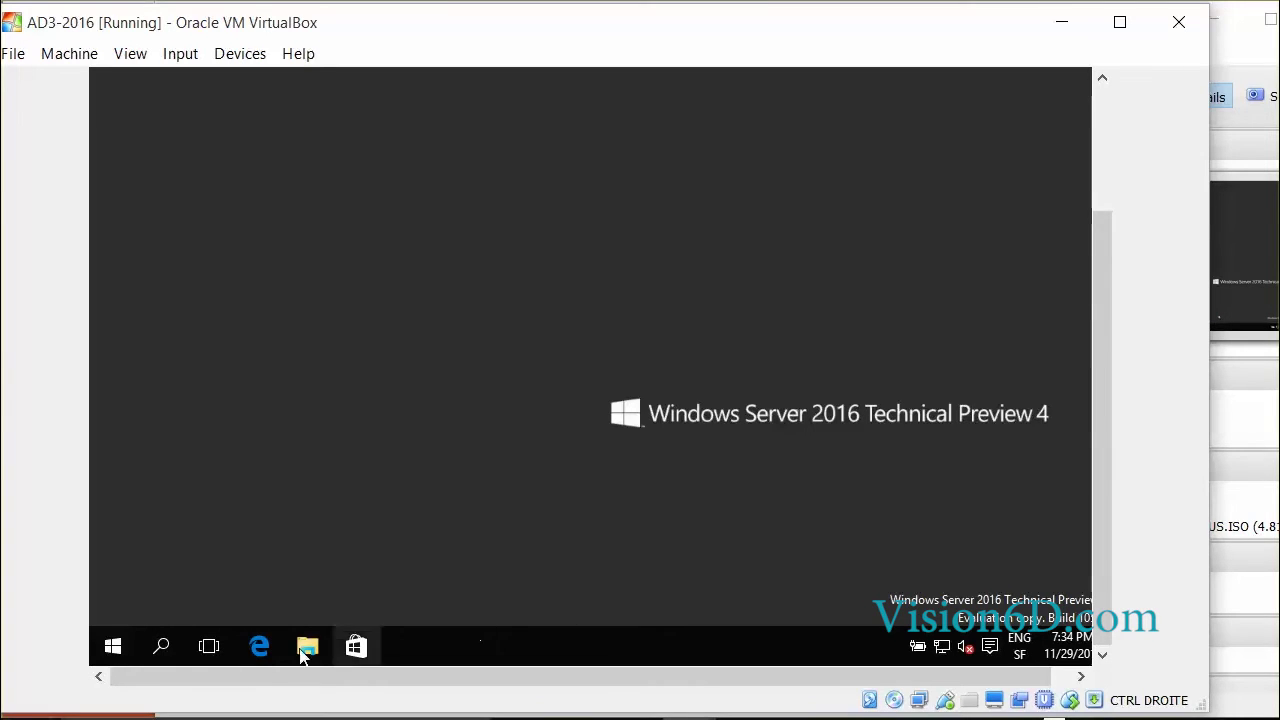
{"action": "left_click", "coordinate": [261, 648]}
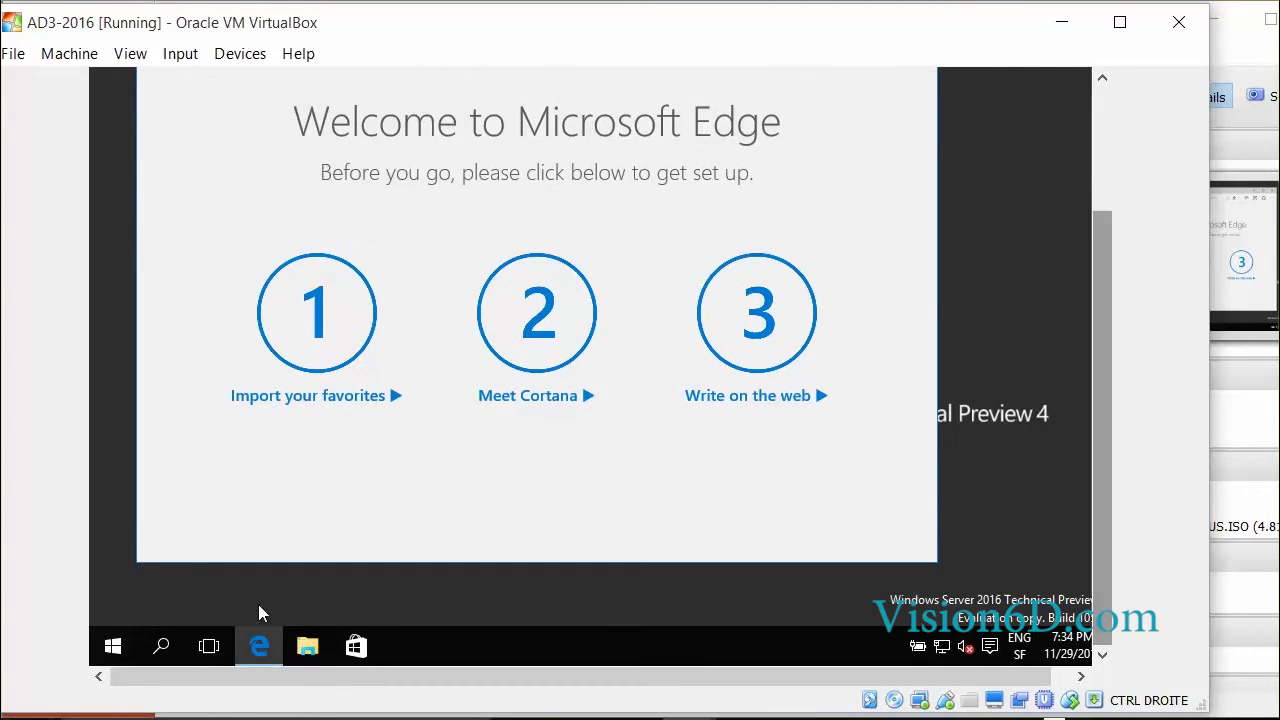
- Switch back to Desktop 1, open File Explorer there, and reopen Task View
{"action": "left_click", "coordinate": [209, 644]}
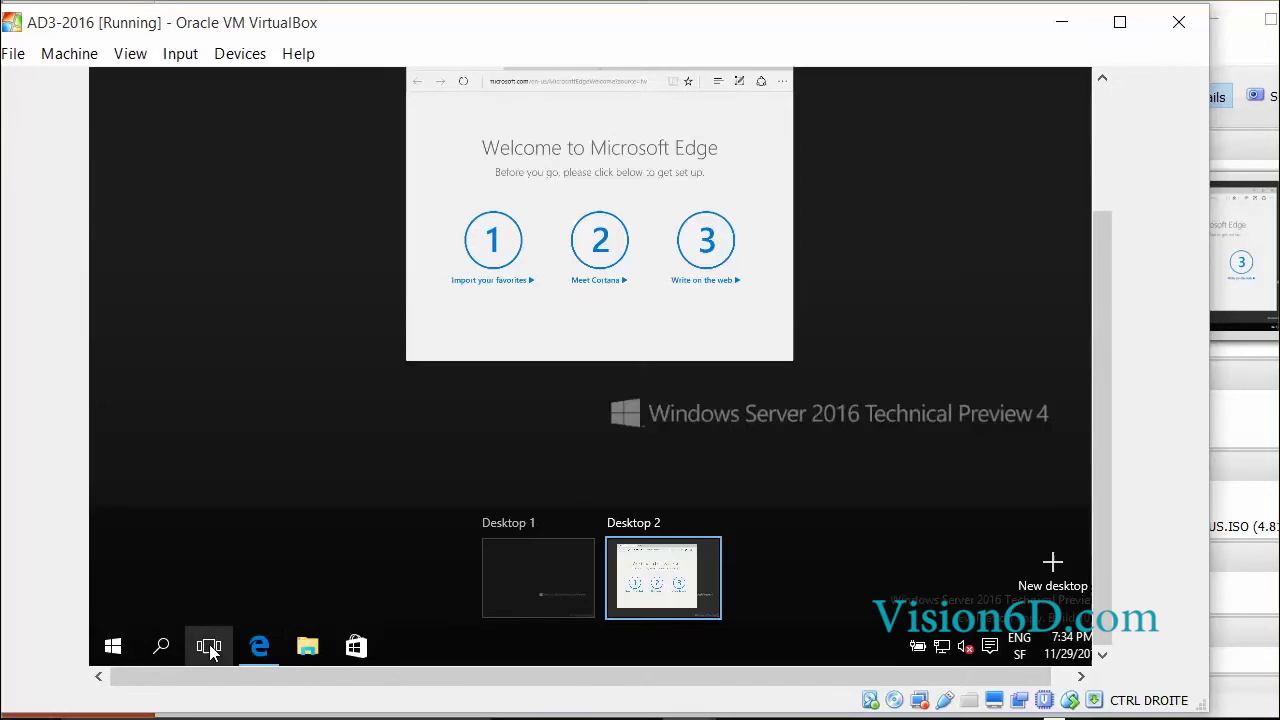
{"action": "left_click", "coordinate": [551, 589]}
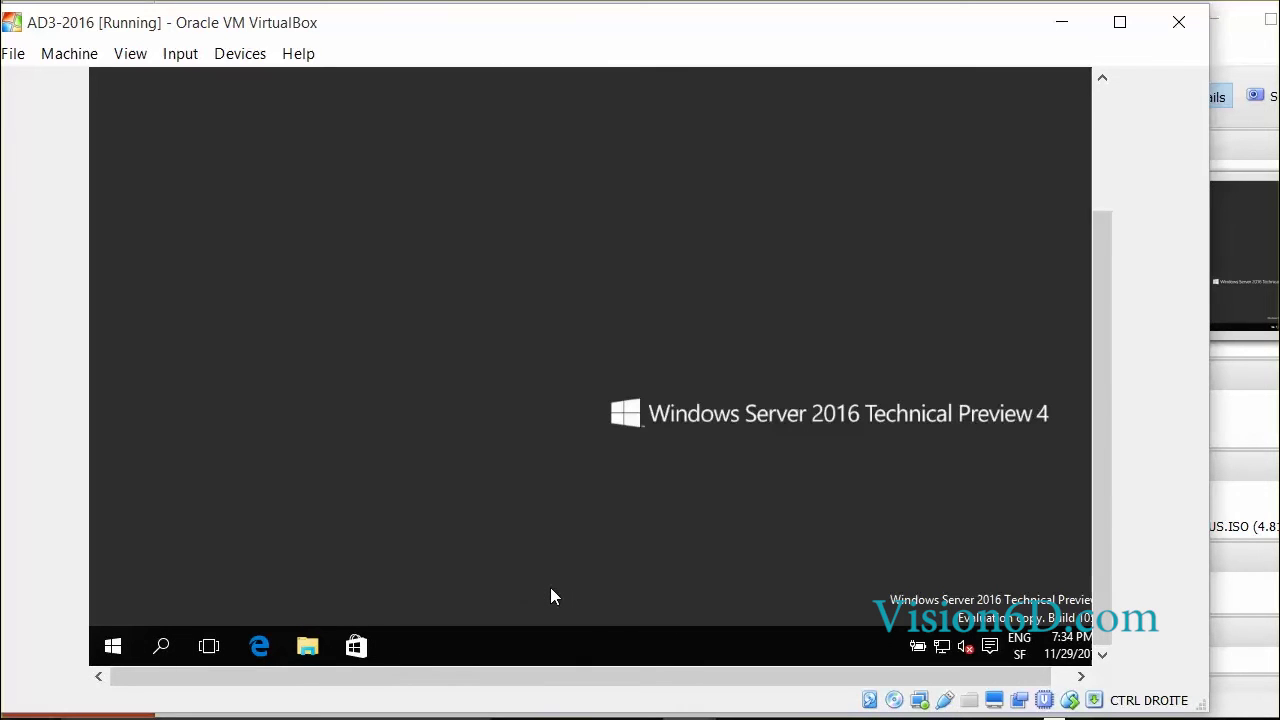
{"action": "left_click", "coordinate": [307, 648]}
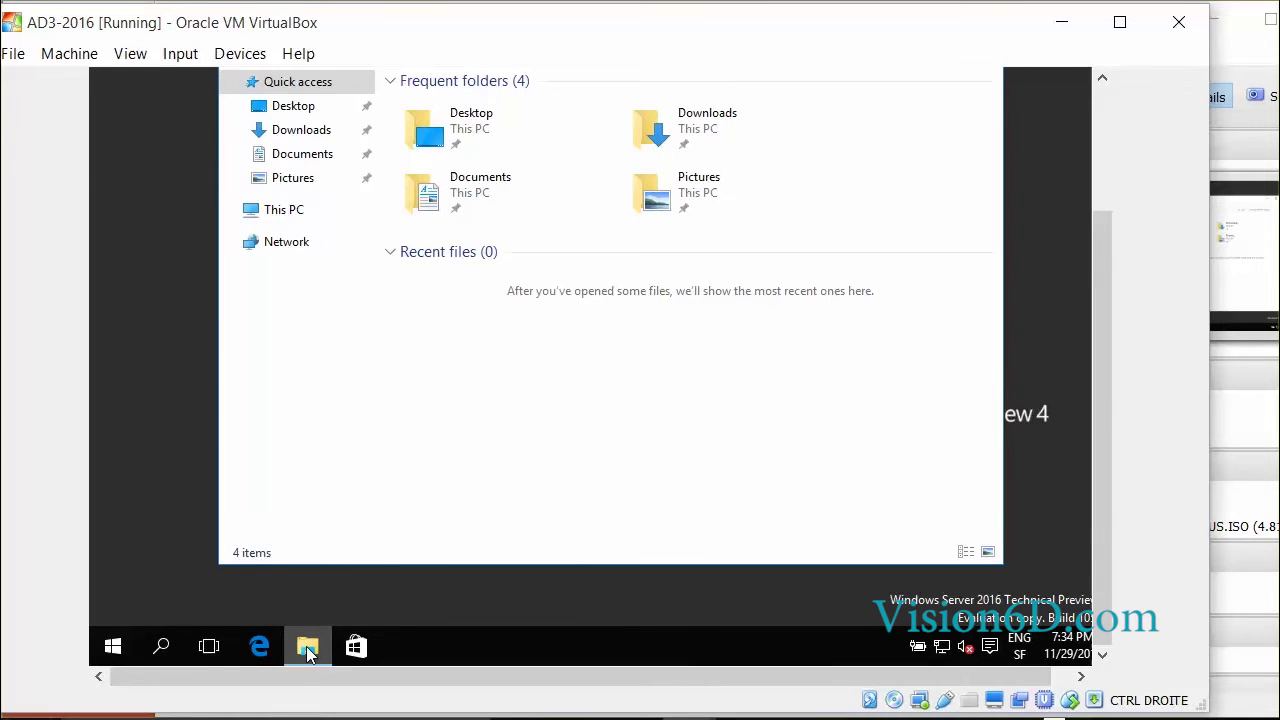
{"action": "left_click", "coordinate": [211, 647]}
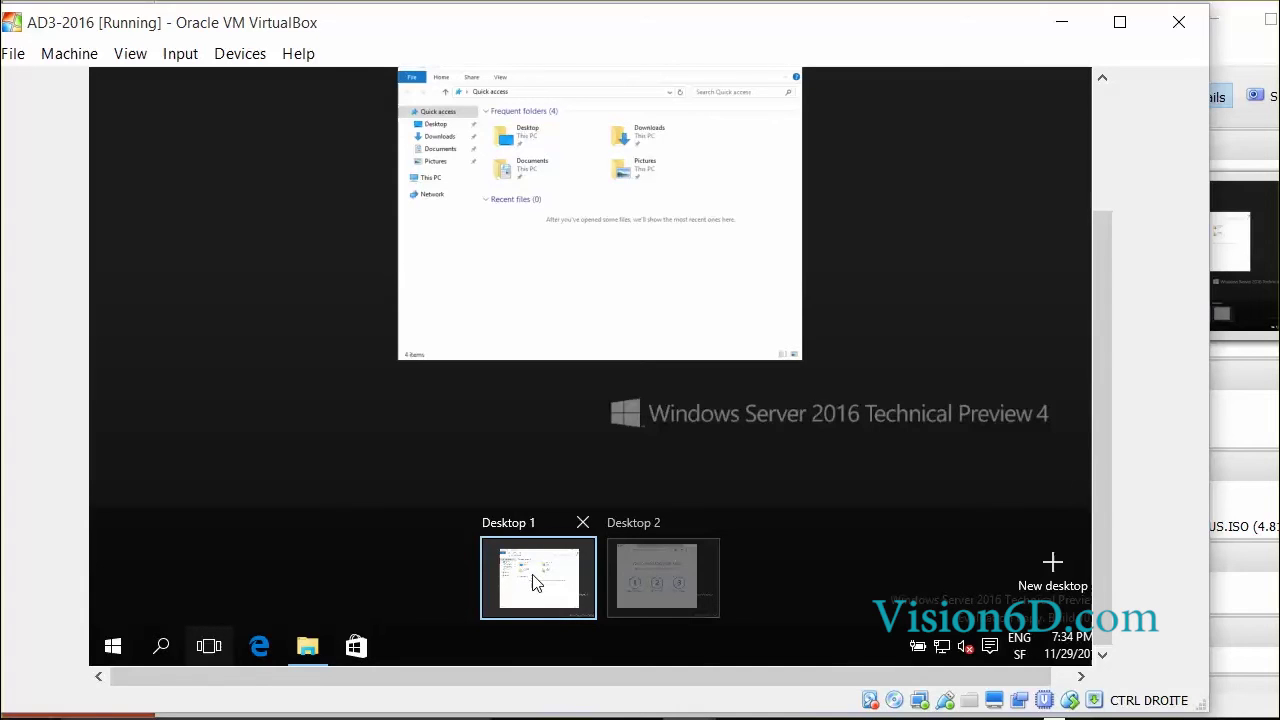
{"action": "mouse_move", "coordinate": [635, 585]}
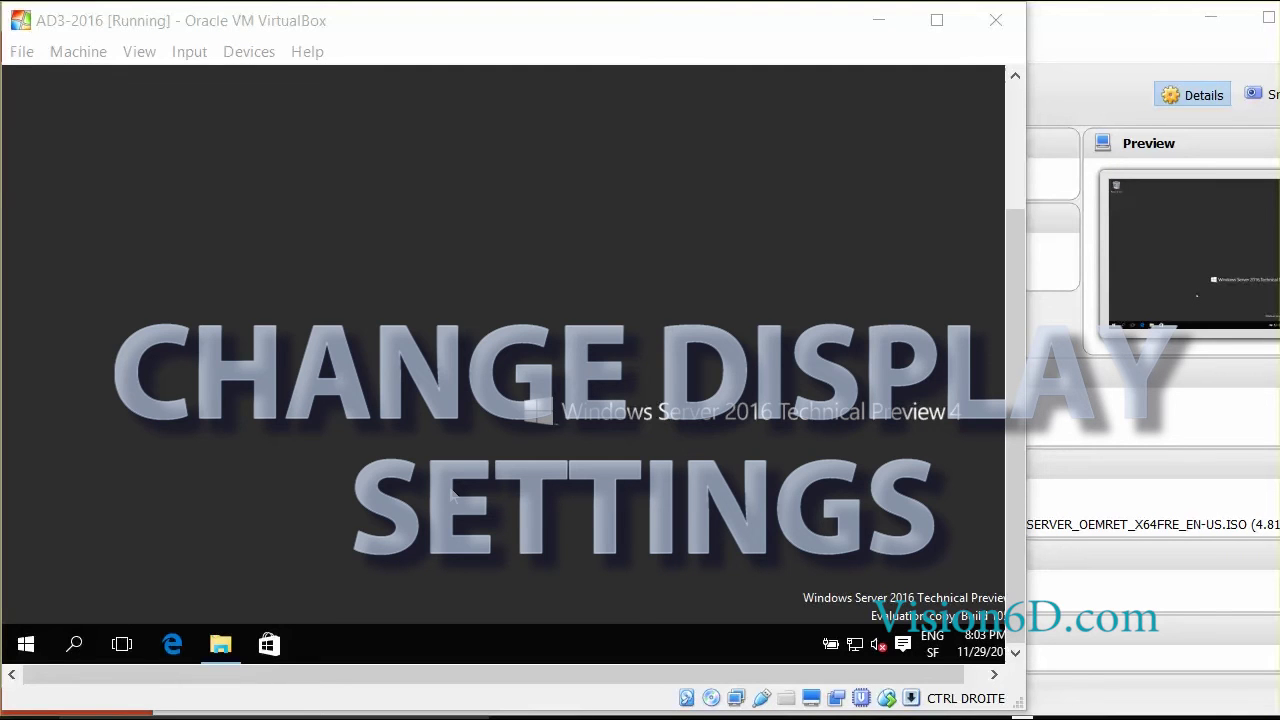
- Set the guest display resolution to 1280 × 1024 in Advanced display settings and keep the change
{"action": "left_click", "coordinate": [27, 652]}
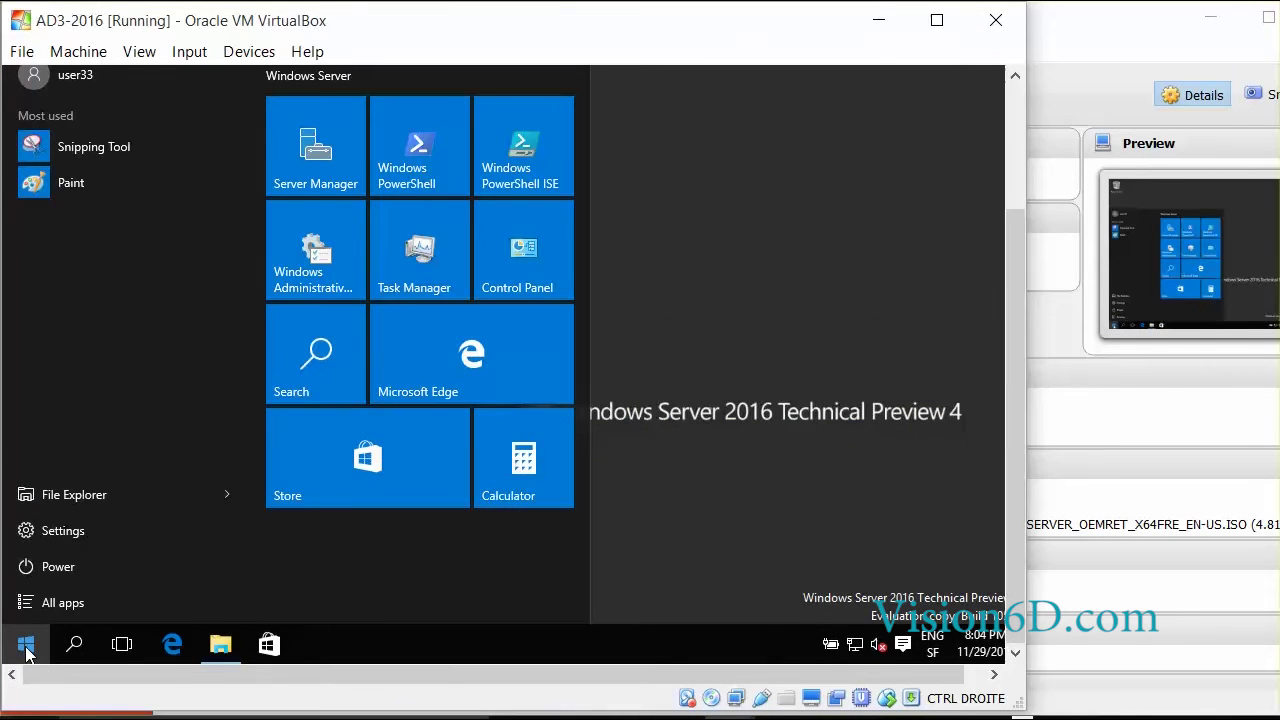
{"action": "left_click", "coordinate": [74, 530]}
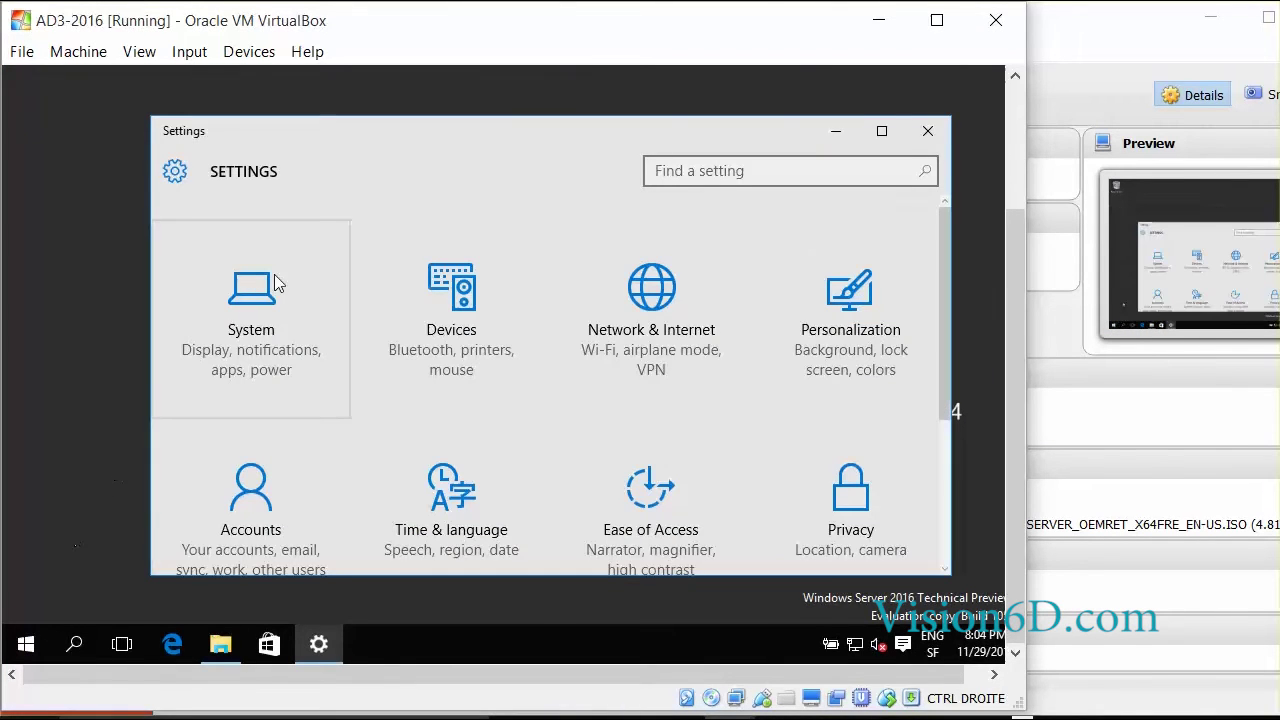
{"action": "left_click", "coordinate": [280, 330]}
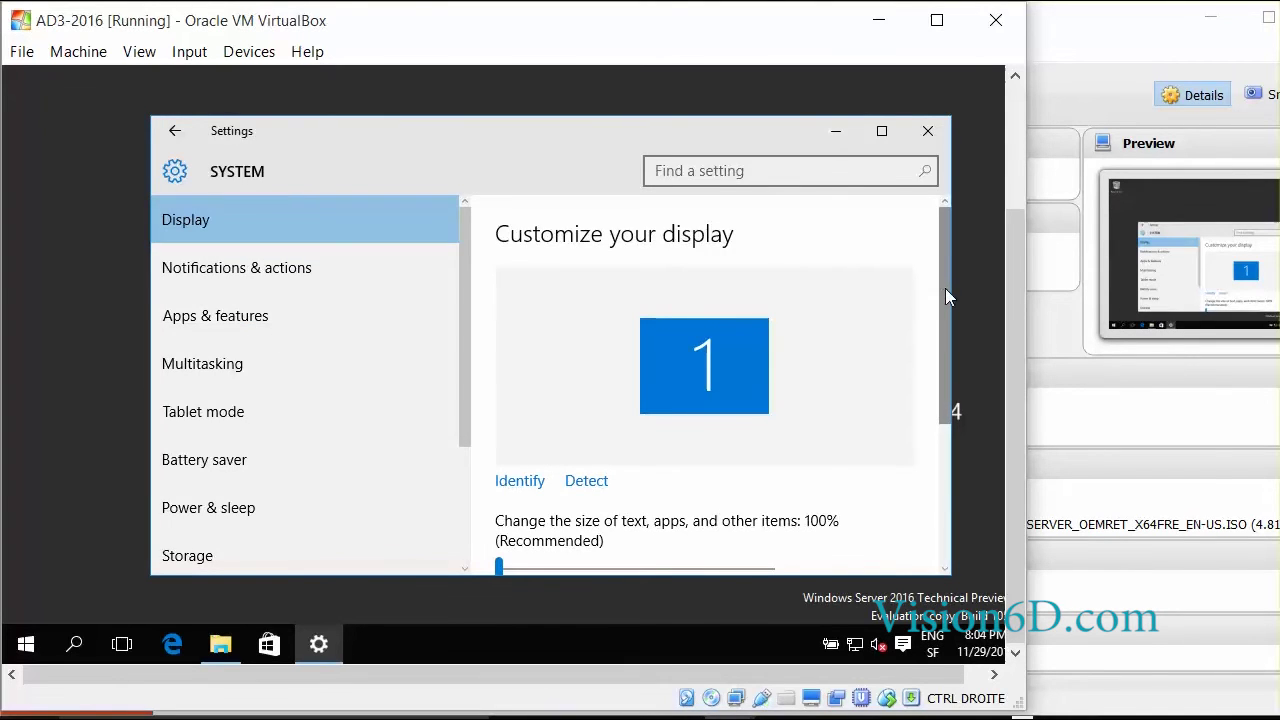
{"action": "left_click_drag", "start_coordinate": [945, 288], "coordinate": [947, 448]}
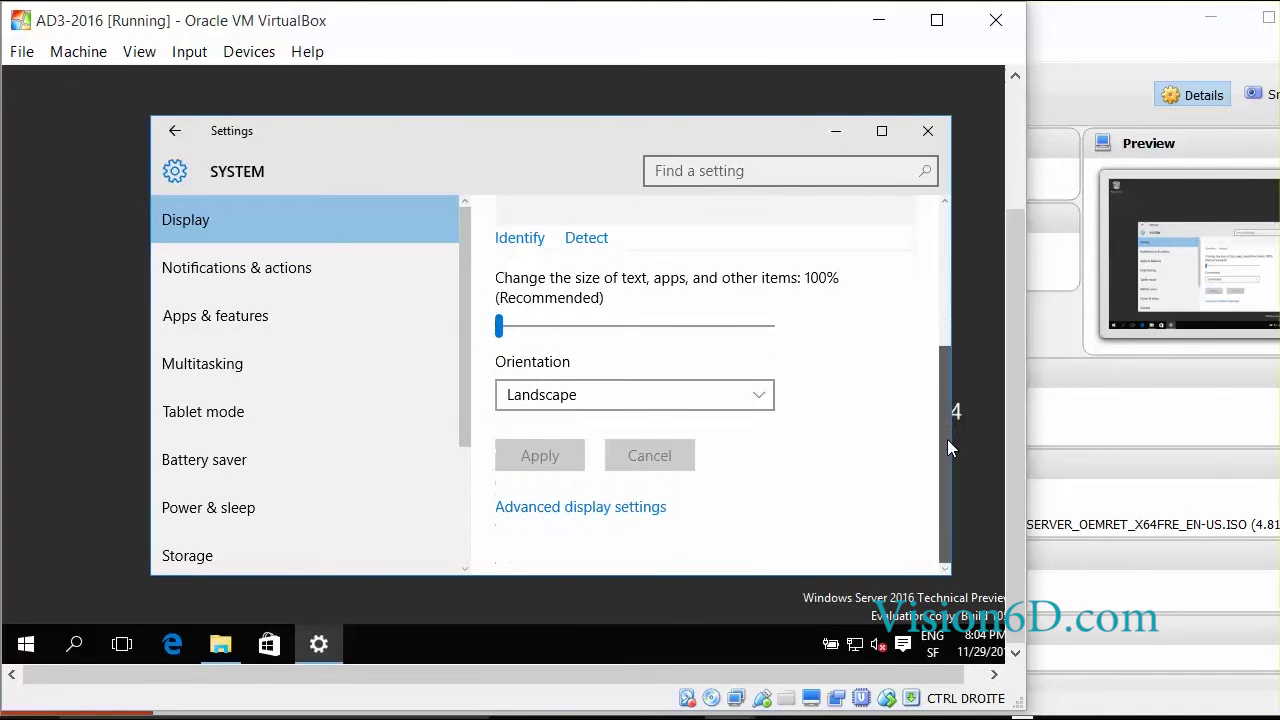
{"action": "left_click", "coordinate": [568, 511]}
{"action": "scroll", "coordinate": [947, 428], "scroll_direction": "down", "scroll_amount": 3}
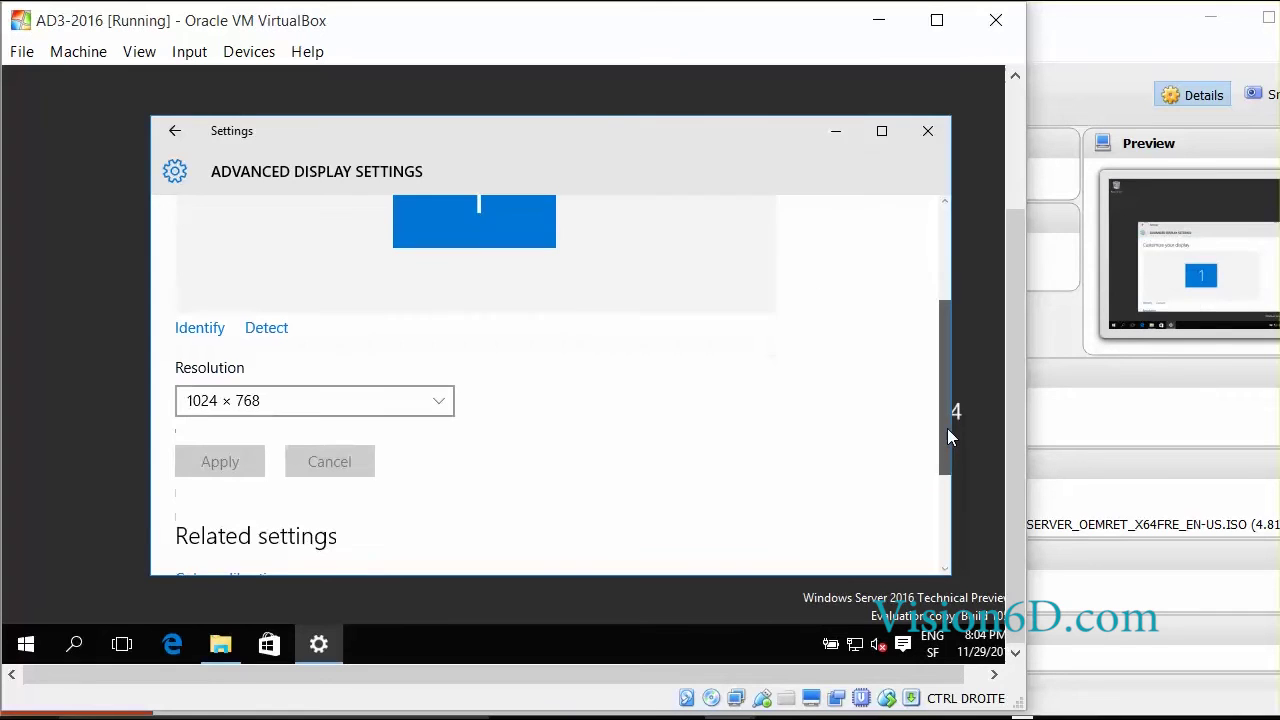
{"action": "left_click", "coordinate": [441, 394]}
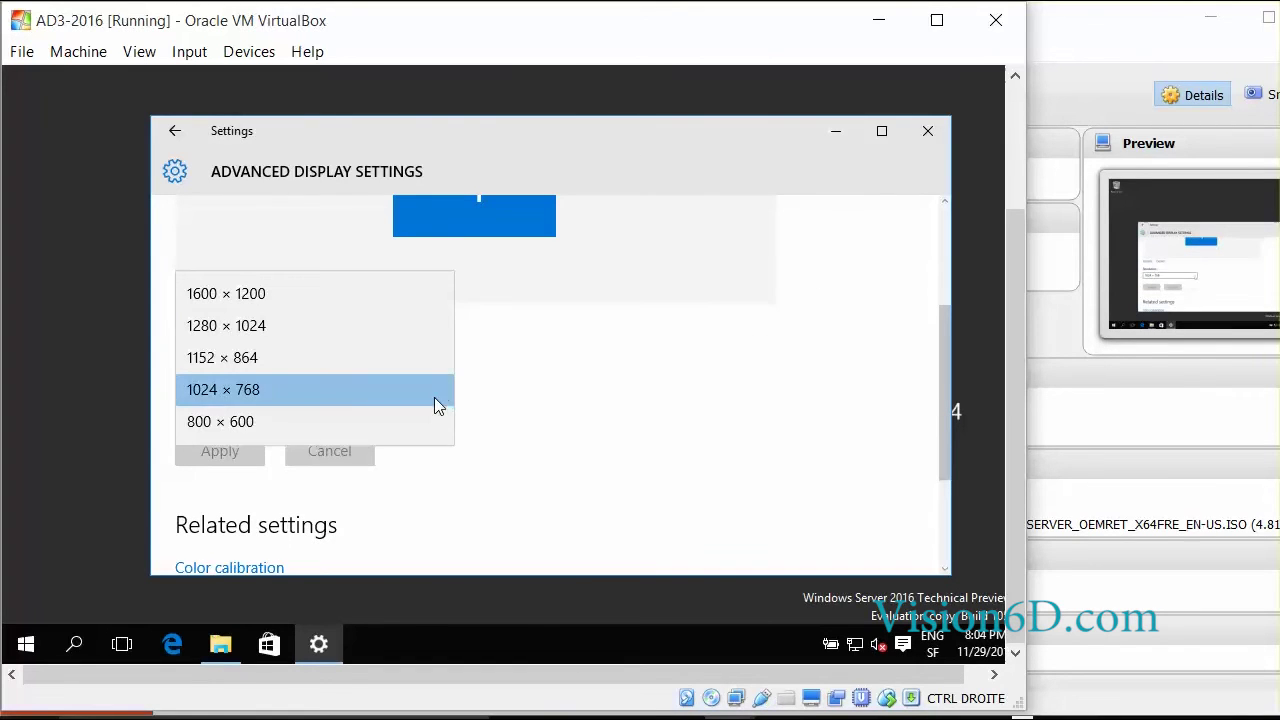
{"action": "left_click", "coordinate": [266, 325]}
{"action": "left_click", "coordinate": [220, 449]}
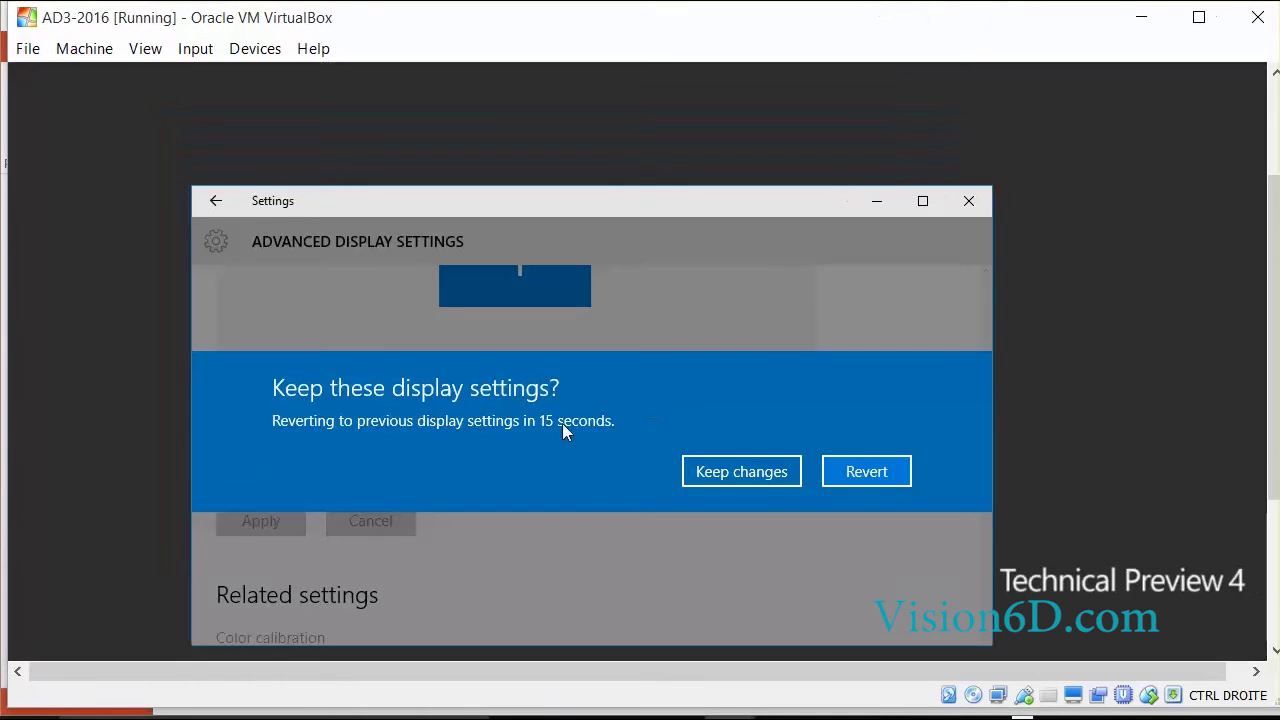
{"action": "left_click", "coordinate": [752, 475]}
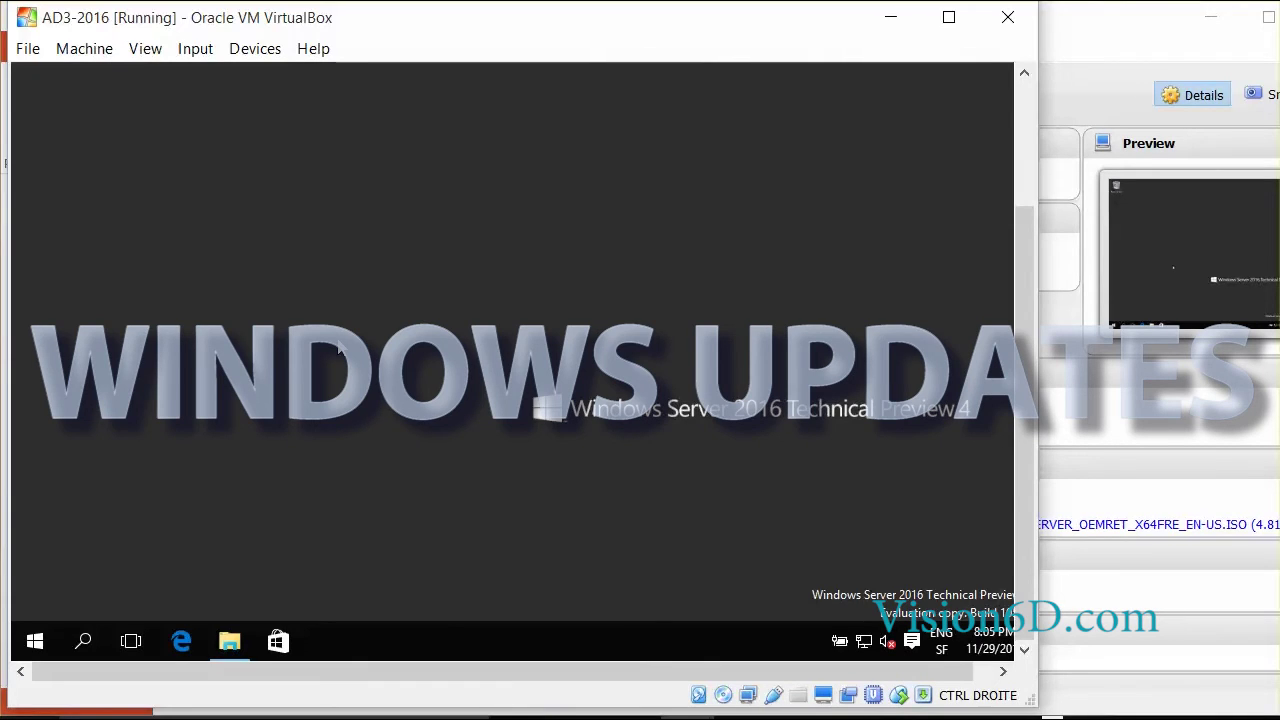
- From Server Manager's Local Server page, open Windows Update and start checking for updates
{"action": "left_click", "coordinate": [35, 647]}
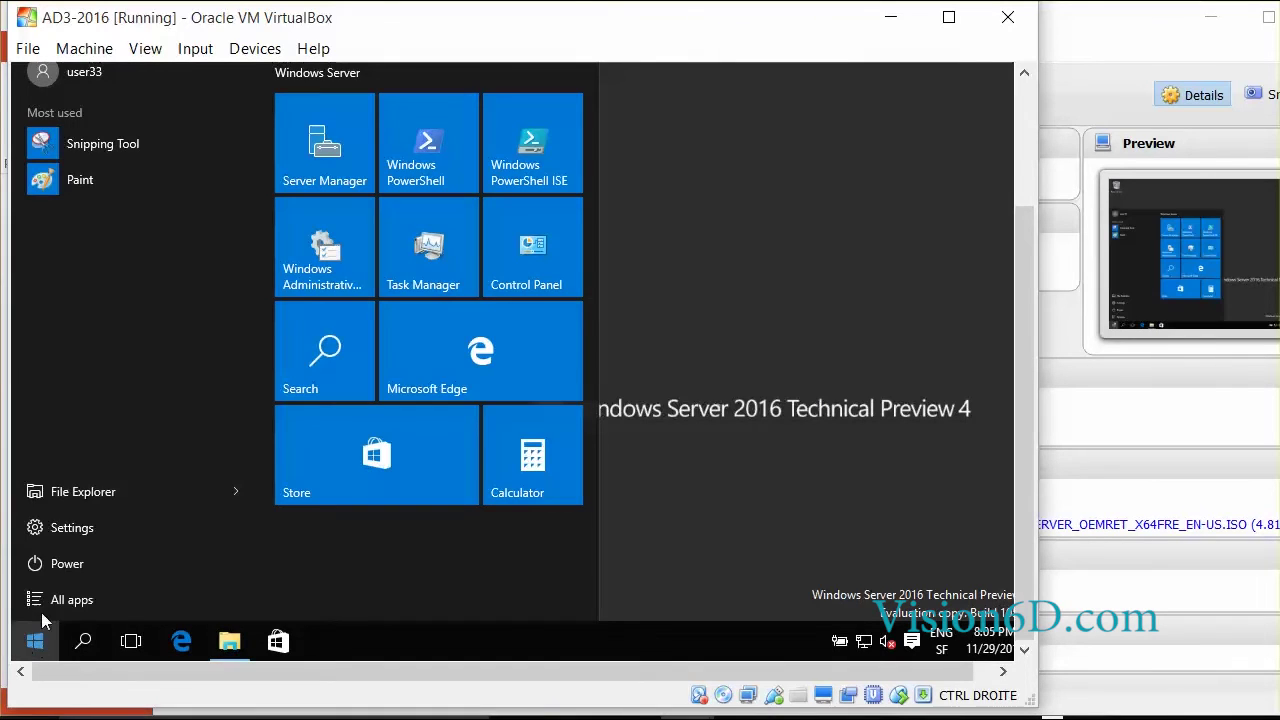
{"action": "left_click", "coordinate": [312, 145]}
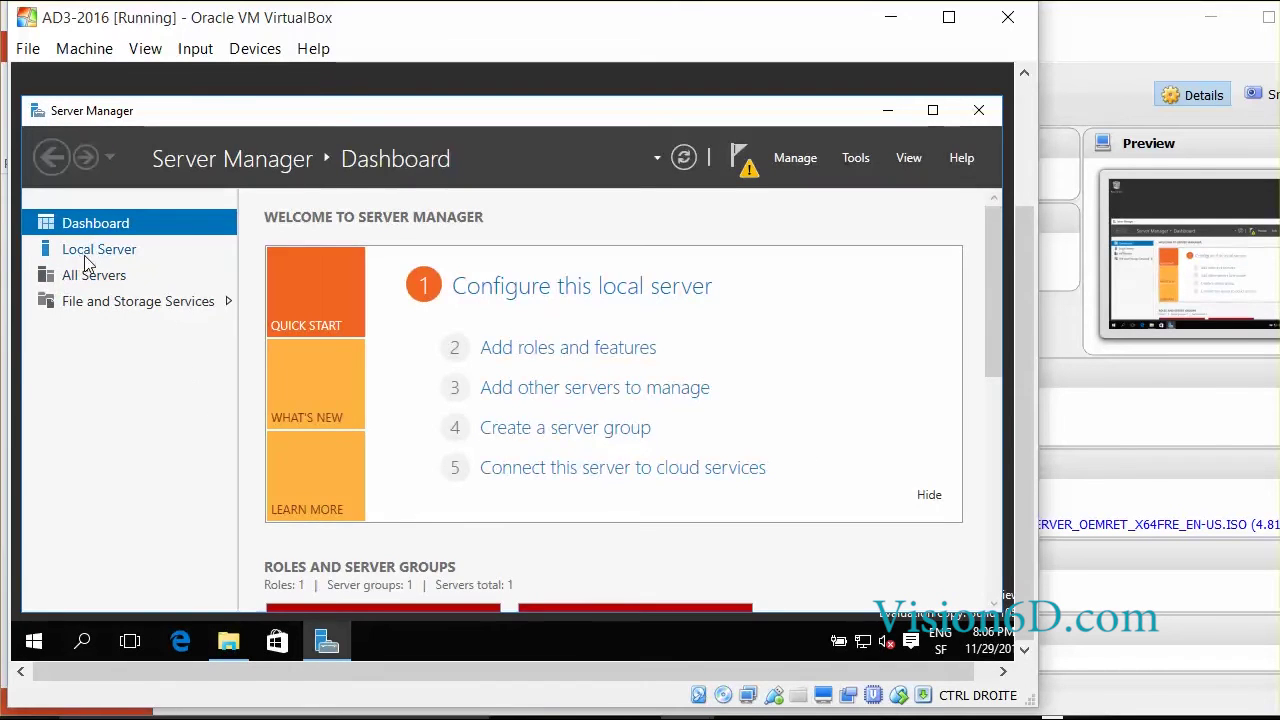
{"action": "left_click", "coordinate": [86, 260]}
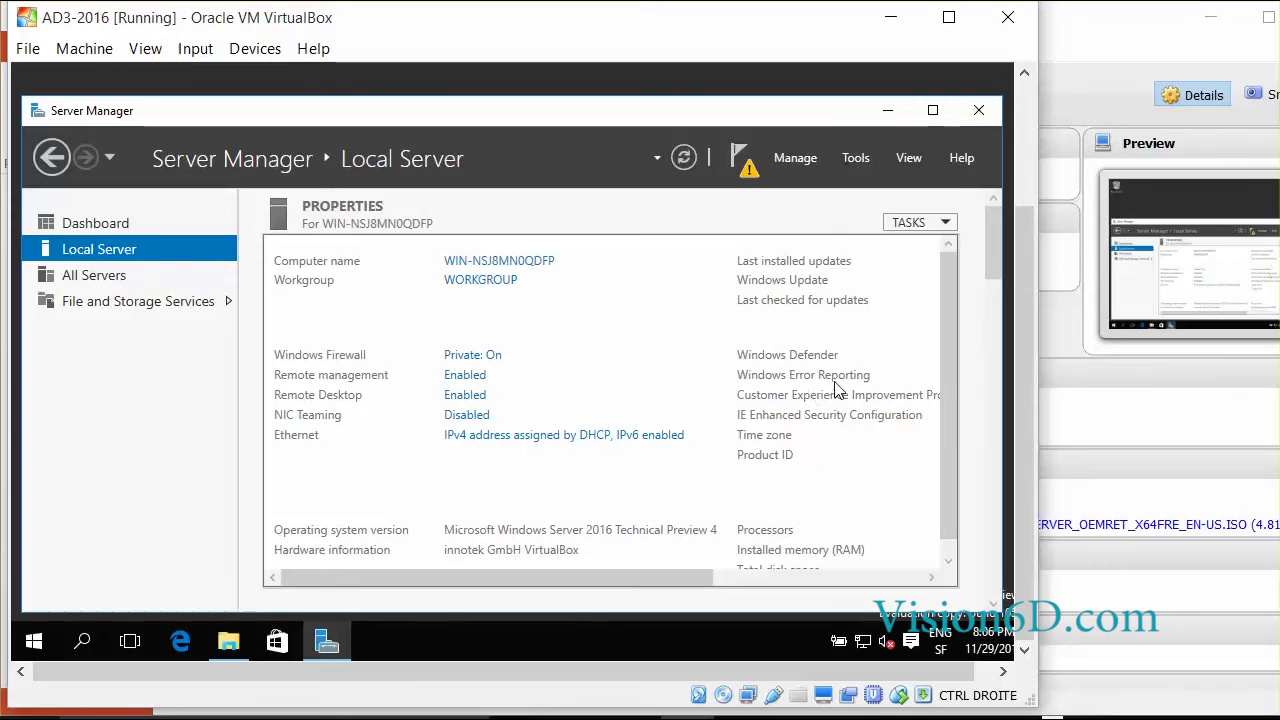
{"action": "left_click_drag", "start_coordinate": [586, 570], "coordinate": [840, 600]}
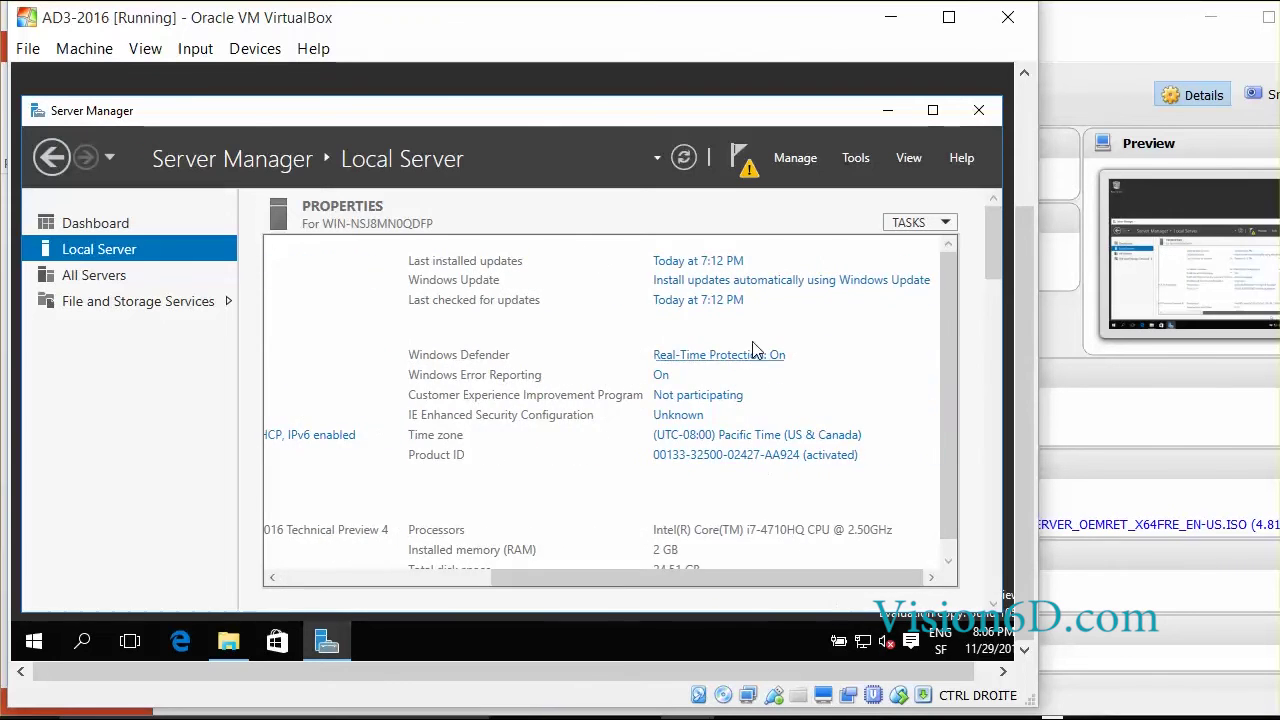
{"action": "left_click", "coordinate": [731, 287]}
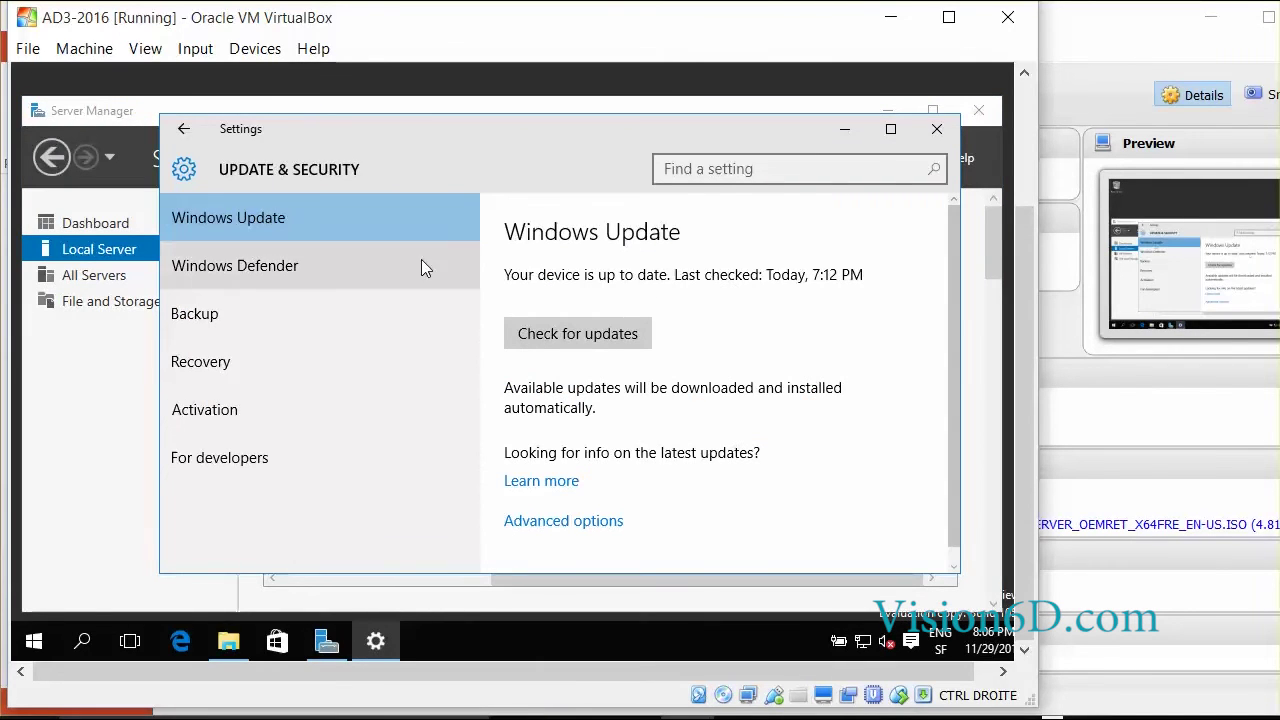
{"action": "left_click", "coordinate": [577, 337]}
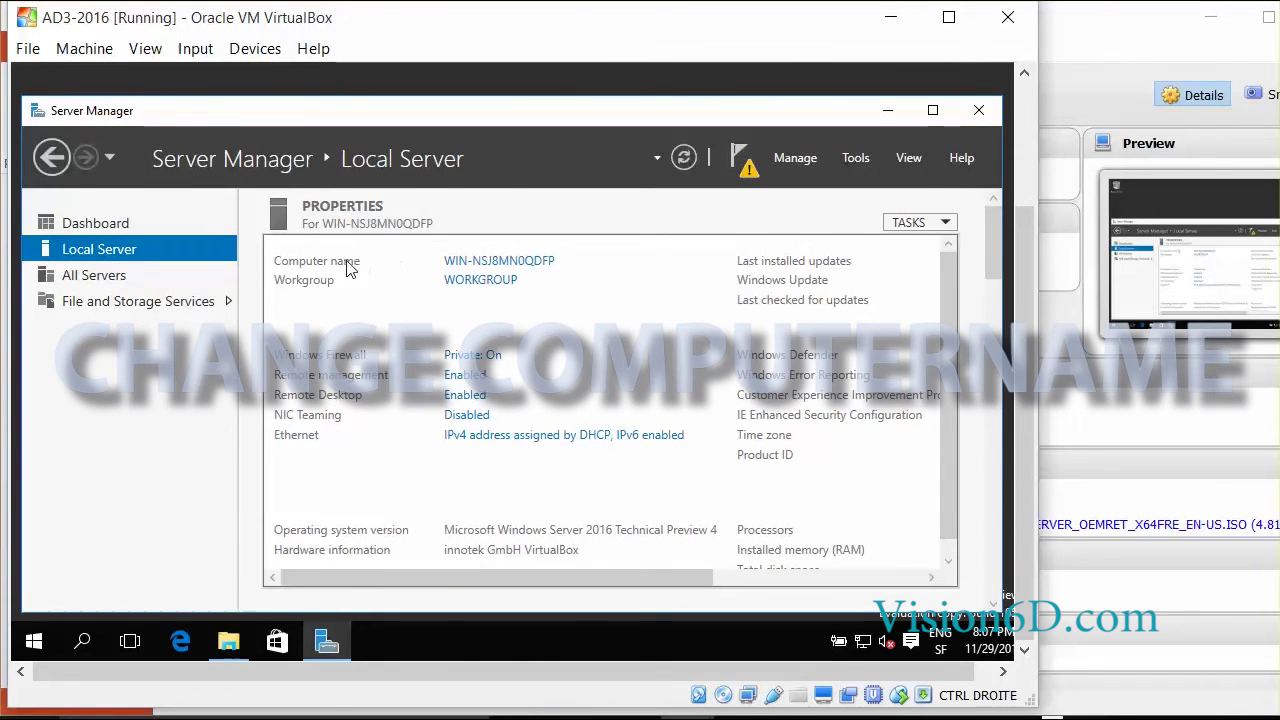
- Rename the computer to AD3 with description AD3, approving UAC and acknowledging the restart notice
{"action": "left_click", "coordinate": [476, 263]}
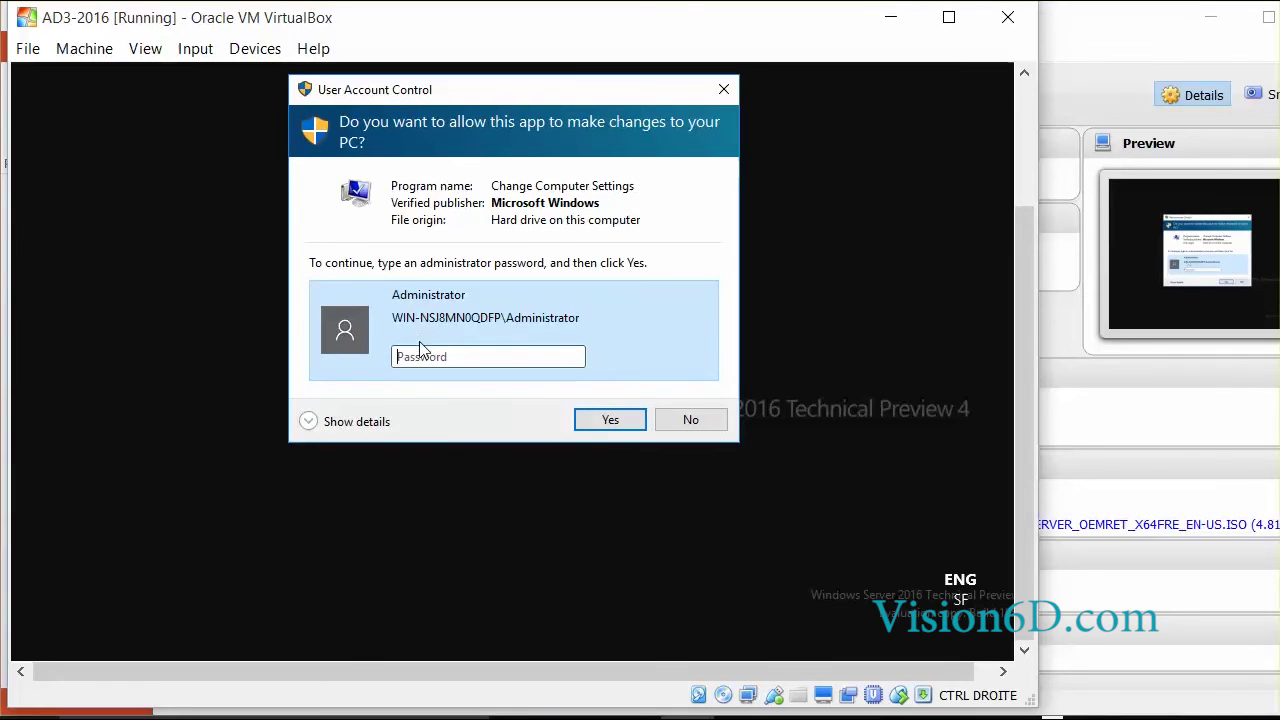
{"action": "left_click", "coordinate": [404, 358]}
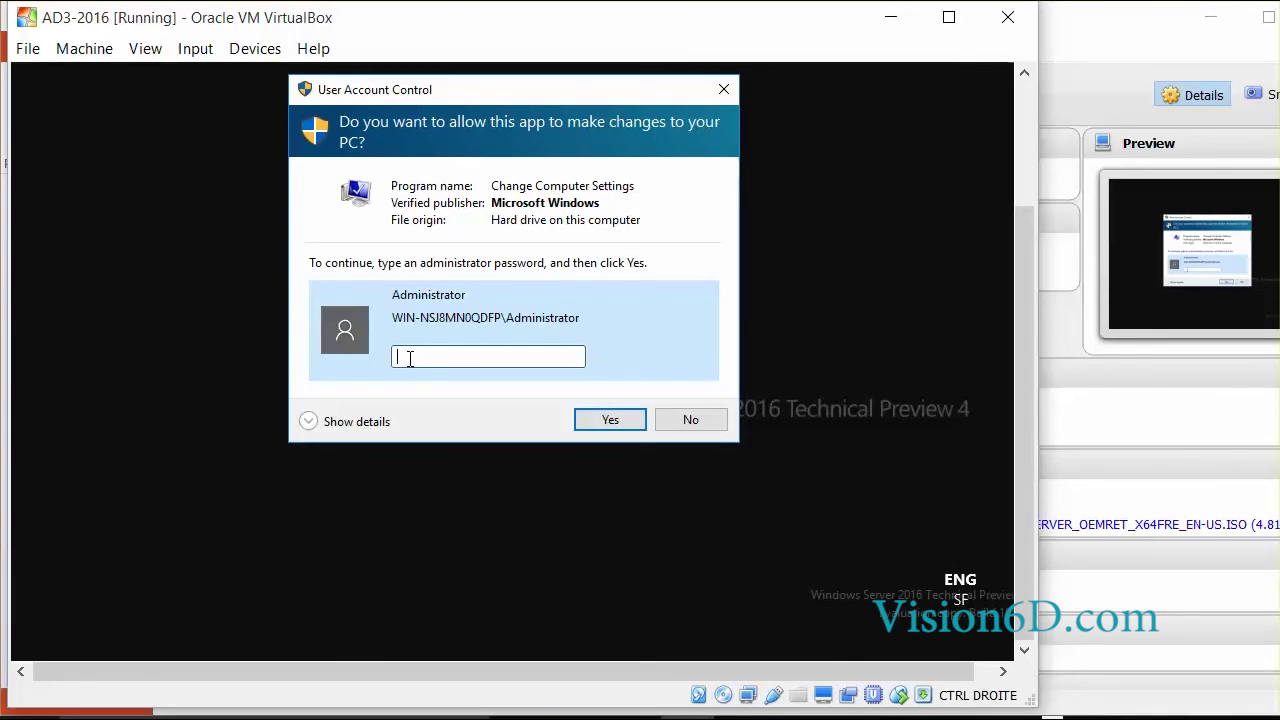
{"action": "key", "text": "Return"}
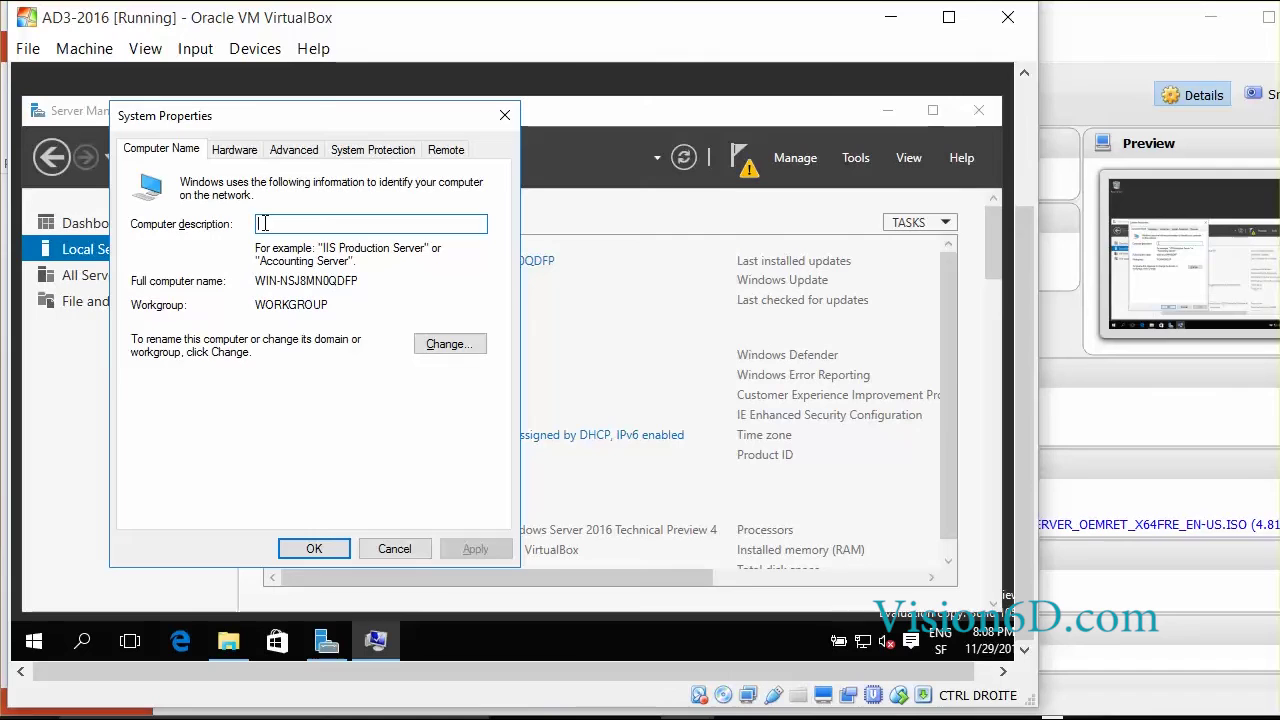
{"action": "type", "text": "AD3"}
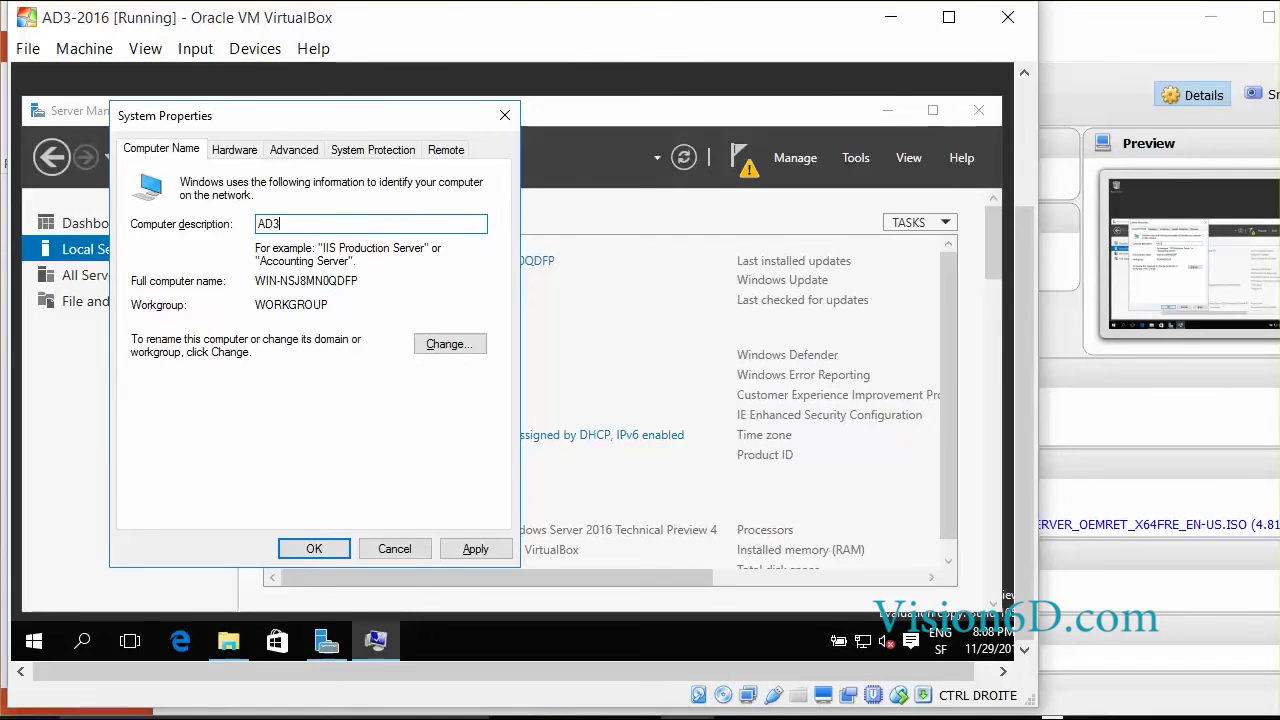
{"action": "left_click", "coordinate": [447, 345]}
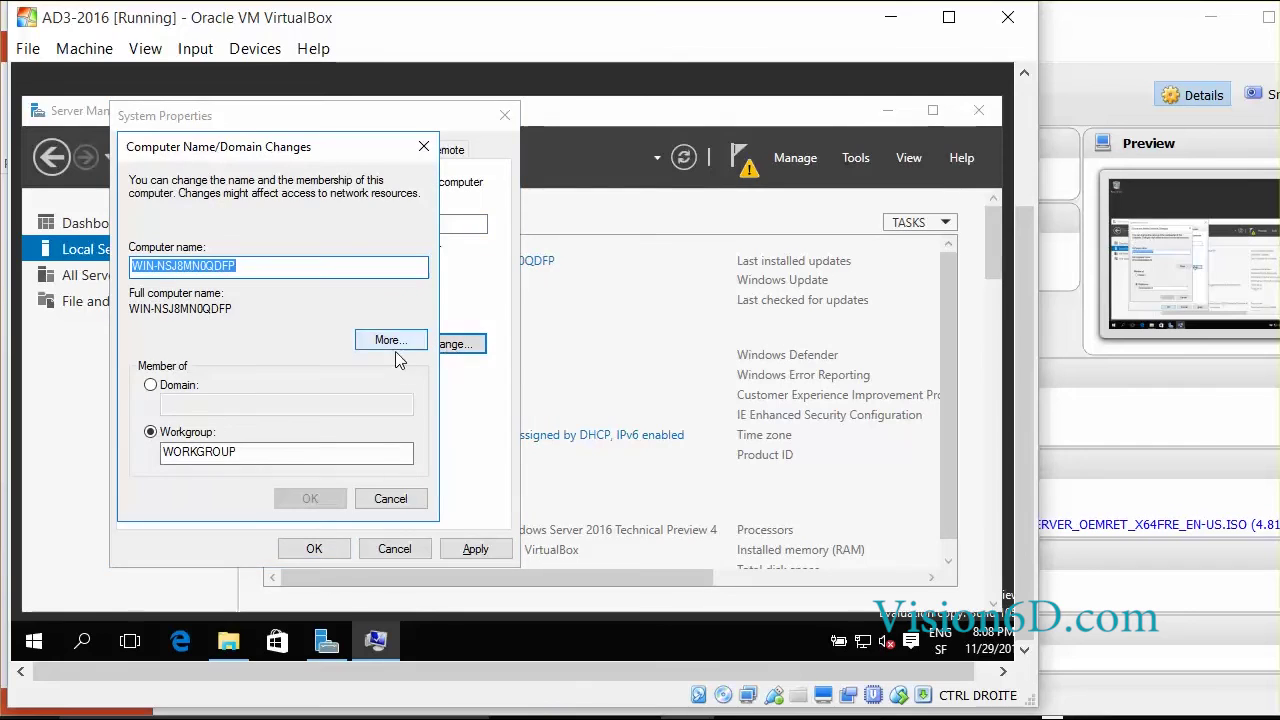
{"action": "key", "text": "BackSpace"}
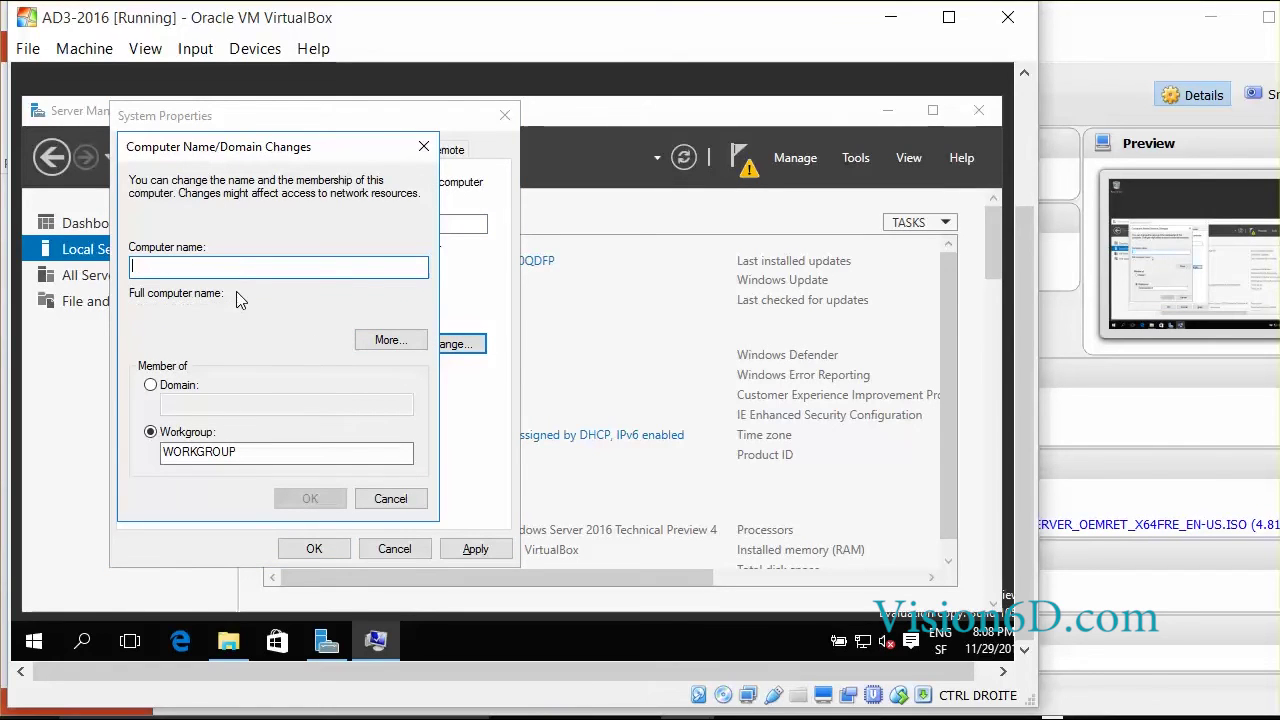
{"action": "type", "text": "AD3"}
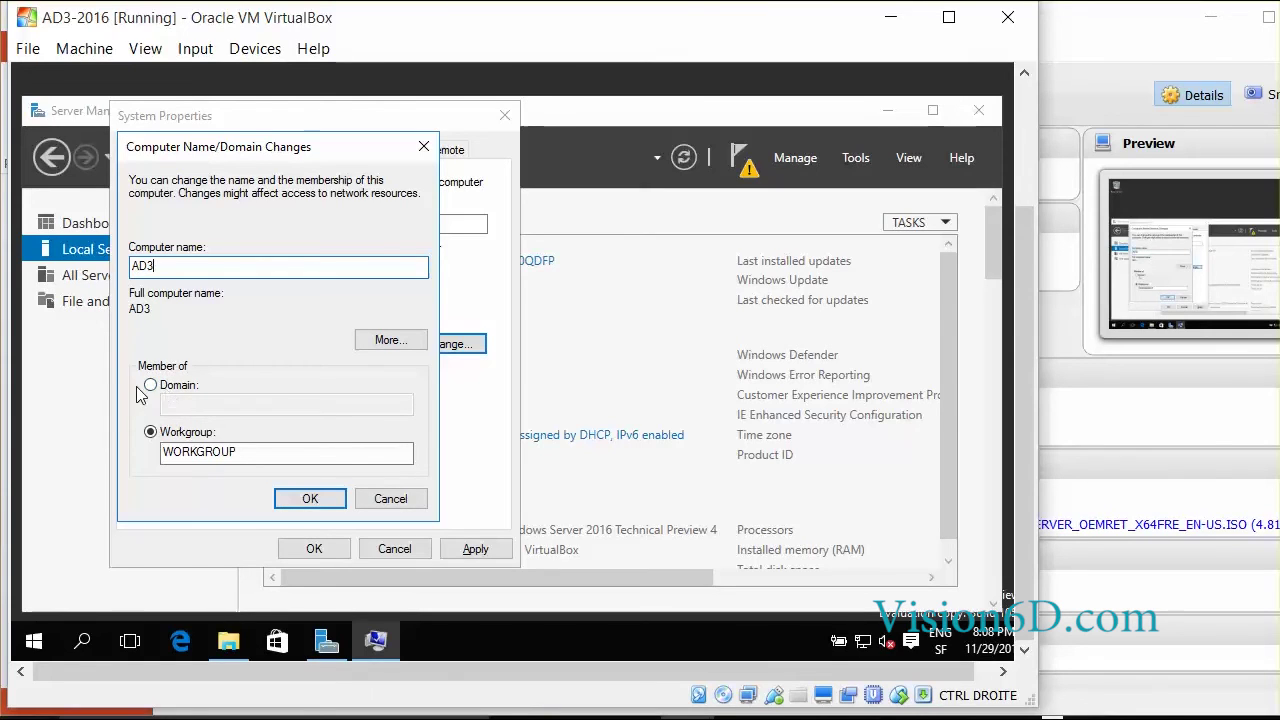
{"action": "left_click", "coordinate": [308, 490]}
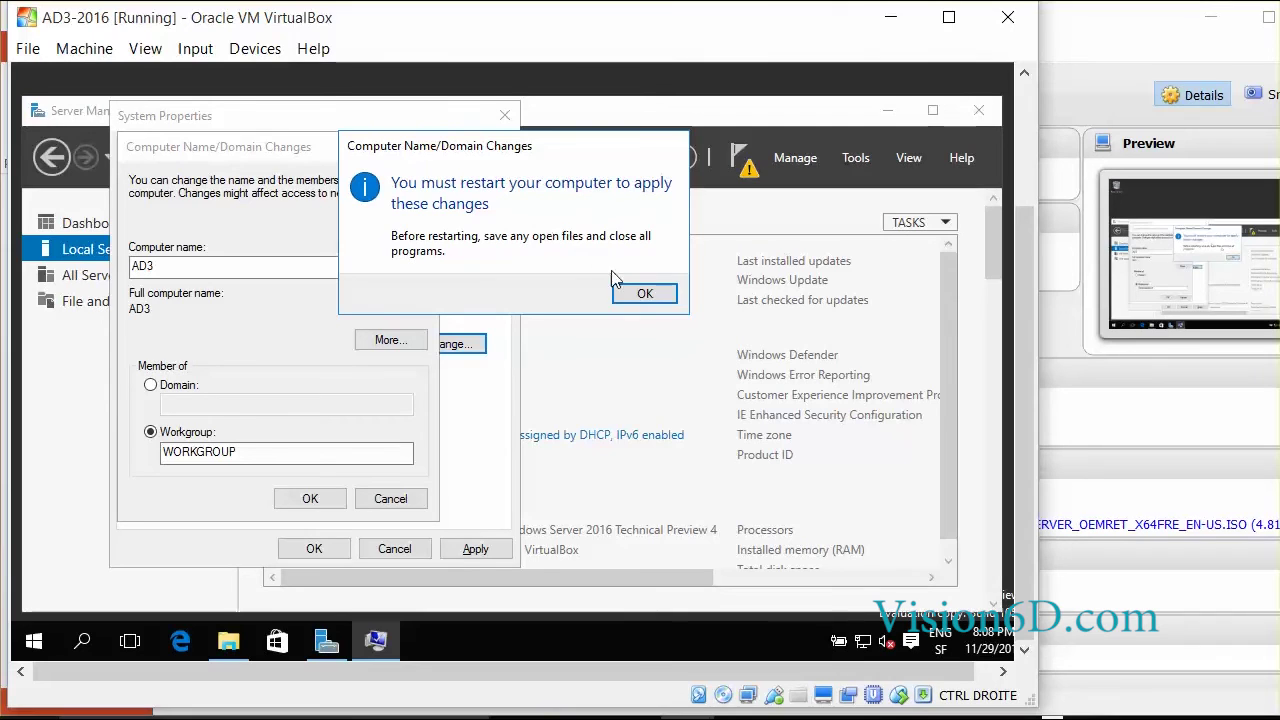
{"action": "left_click", "coordinate": [643, 294]}
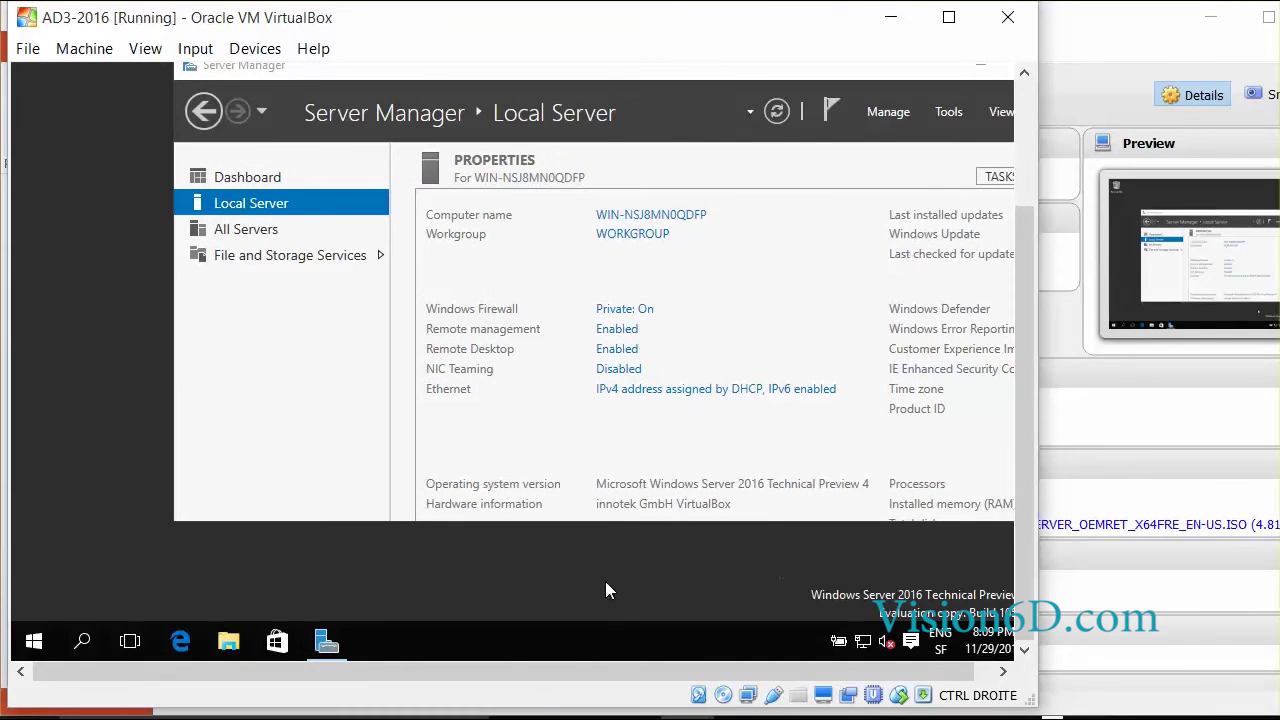
- Restart the server from the Start power menu with the default reason
{"action": "left_click", "coordinate": [33, 641]}
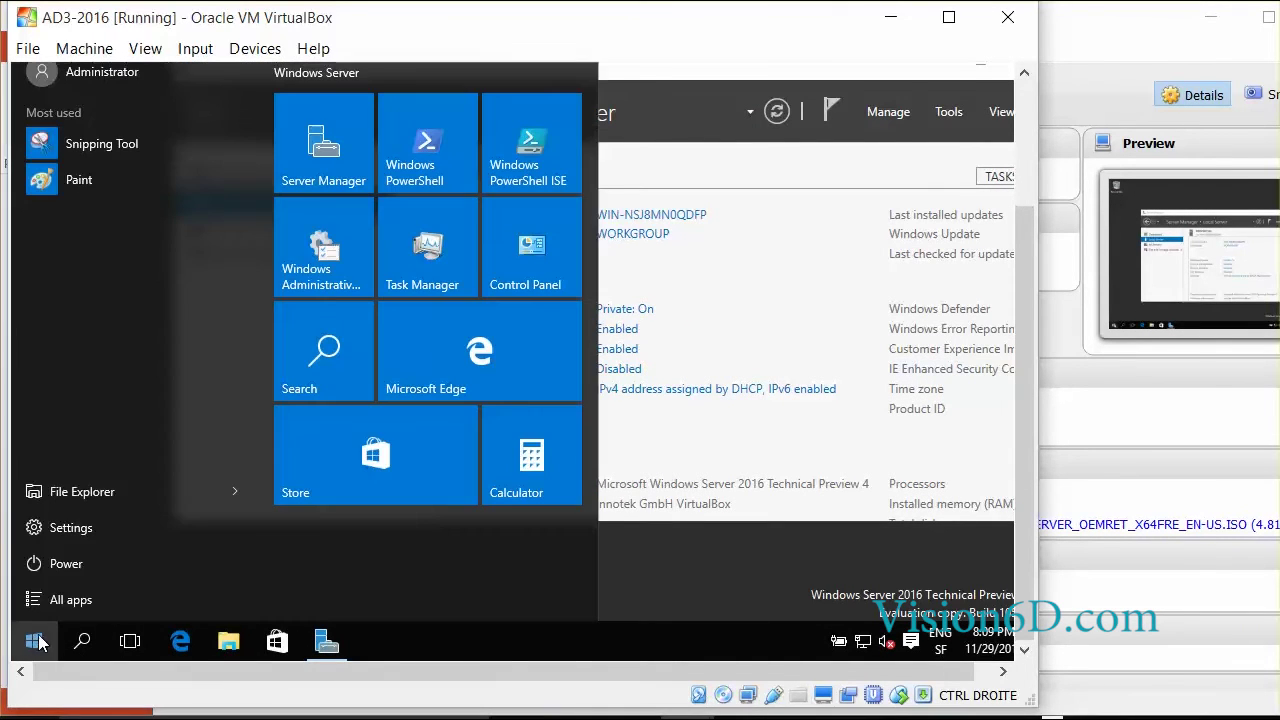
{"action": "left_click", "coordinate": [69, 564]}
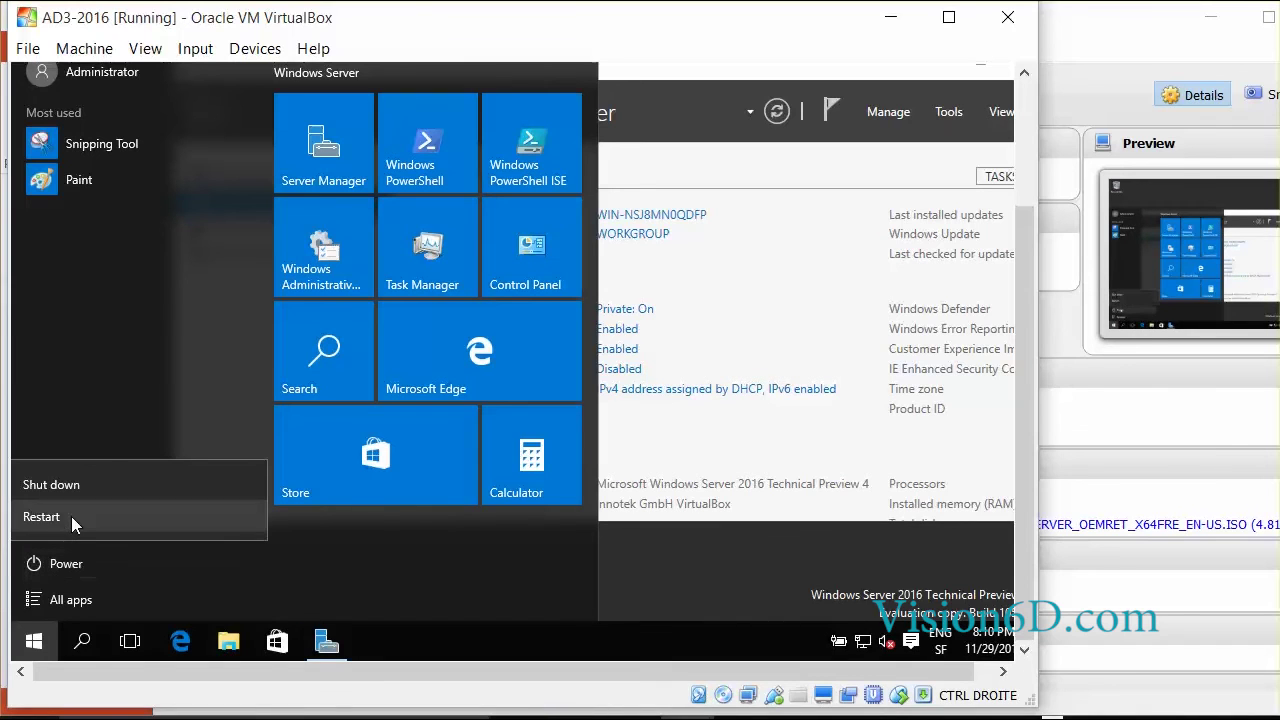
{"action": "left_click", "coordinate": [71, 515]}
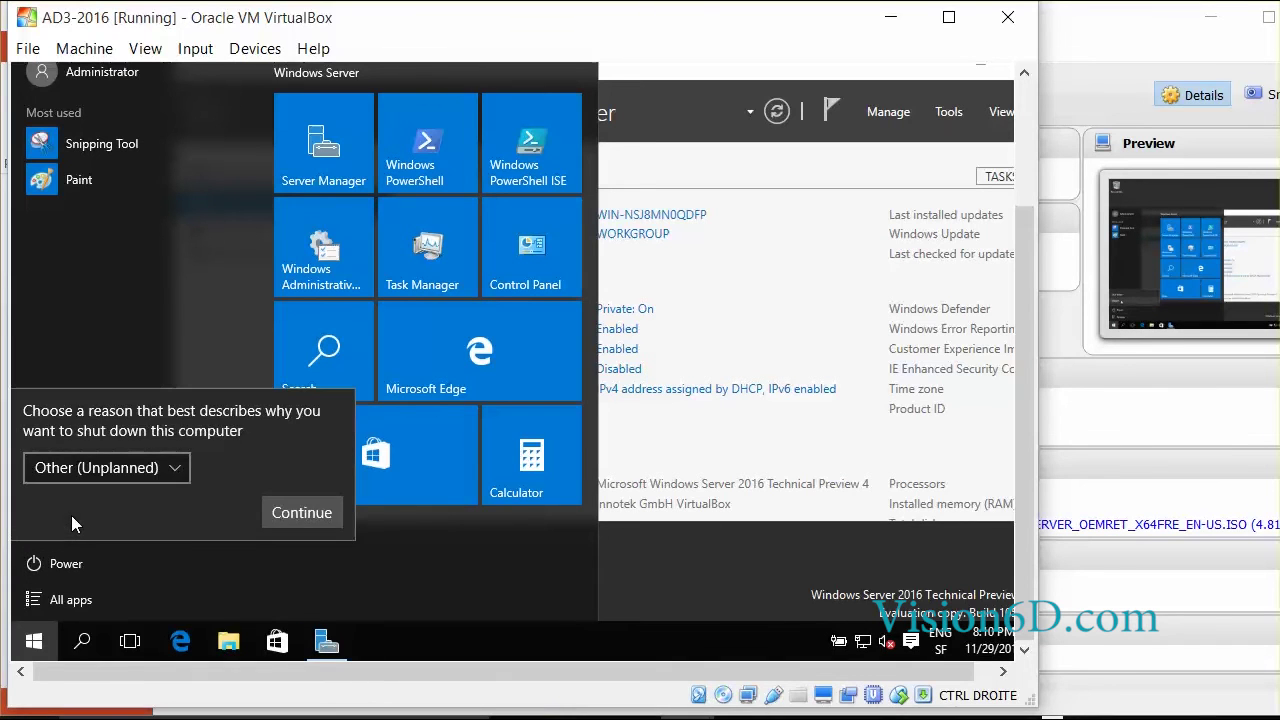
{"action": "left_click", "coordinate": [305, 513]}
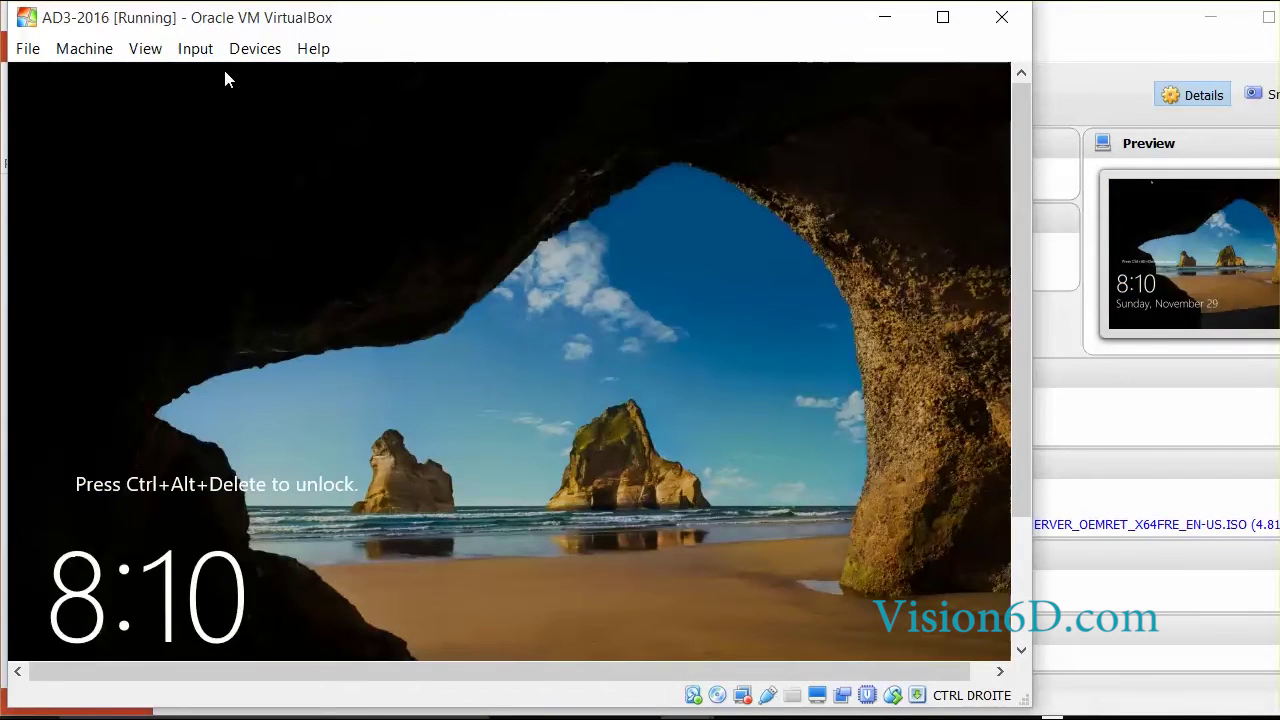
- Send Ctrl-Alt-Del, sign back in as Administrator, and view the Local Server properties
{"action": "left_click", "coordinate": [195, 48]}
{"action": "mouse_move", "coordinate": [229, 77]}
{"action": "left_click", "coordinate": [451, 114]}
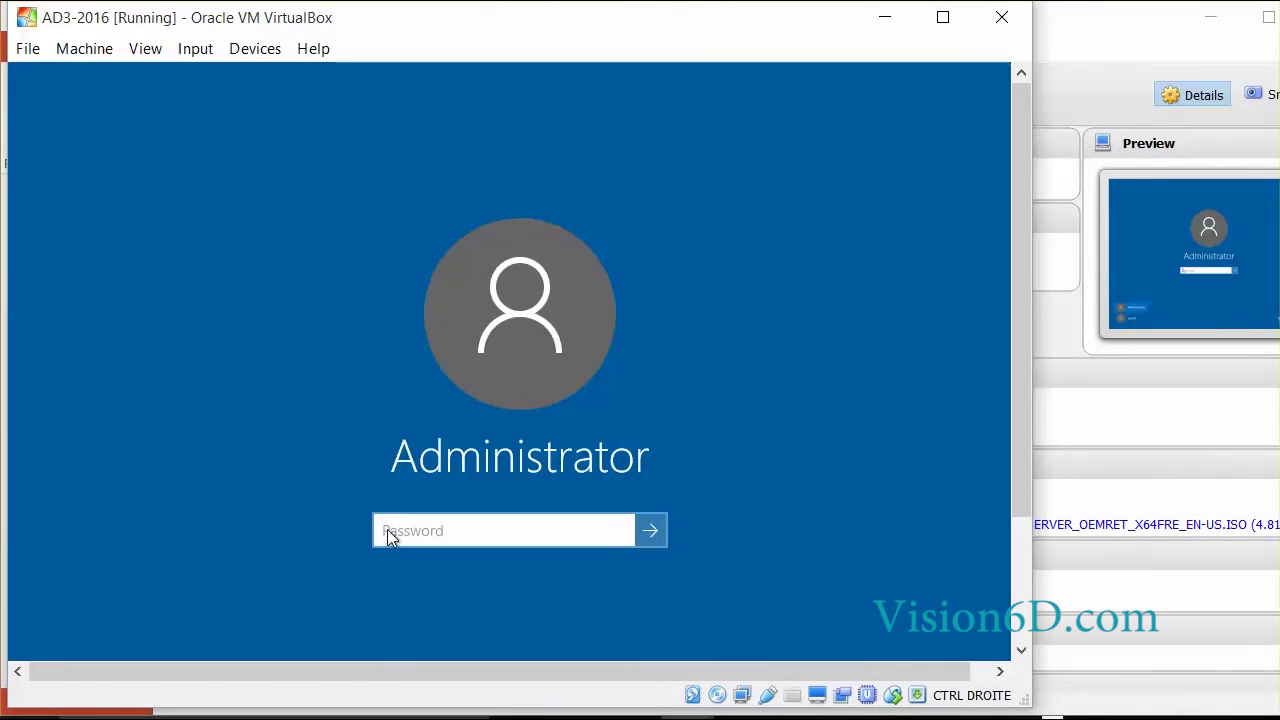
{"action": "type", "text": "Pa$$w0rd"}
{"action": "key", "text": "Return"}
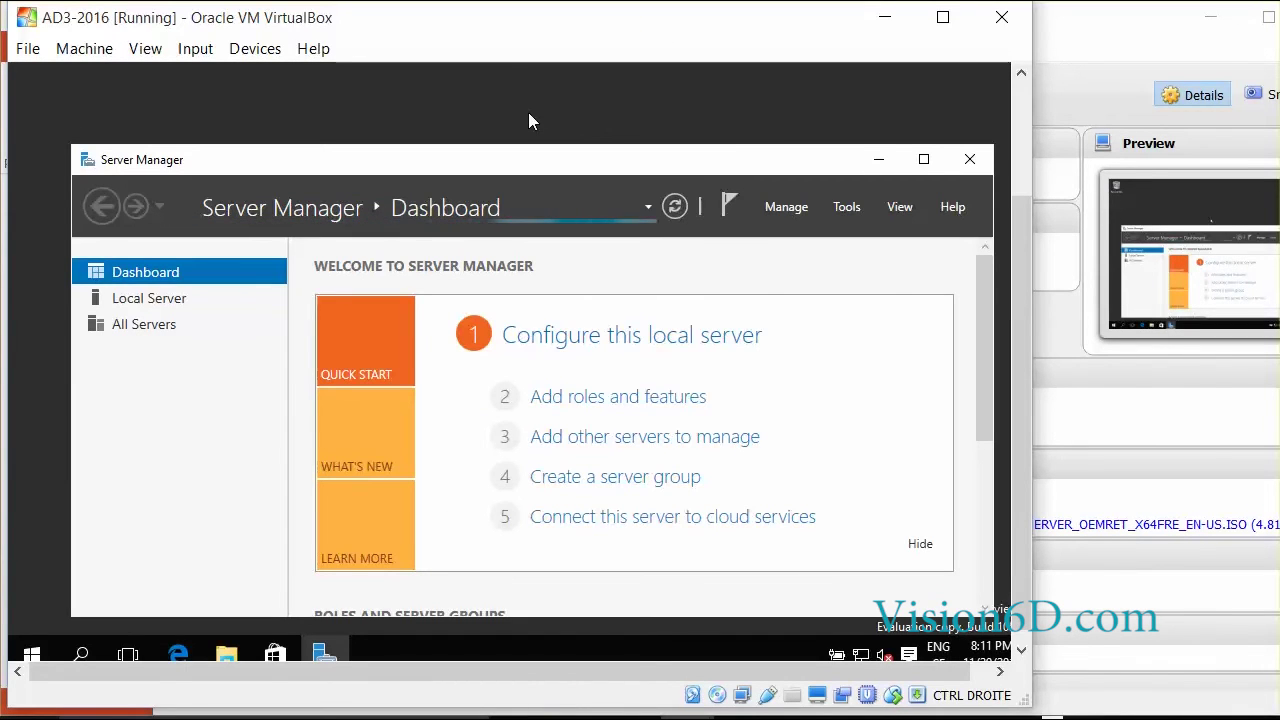
{"action": "left_click", "coordinate": [150, 298]}
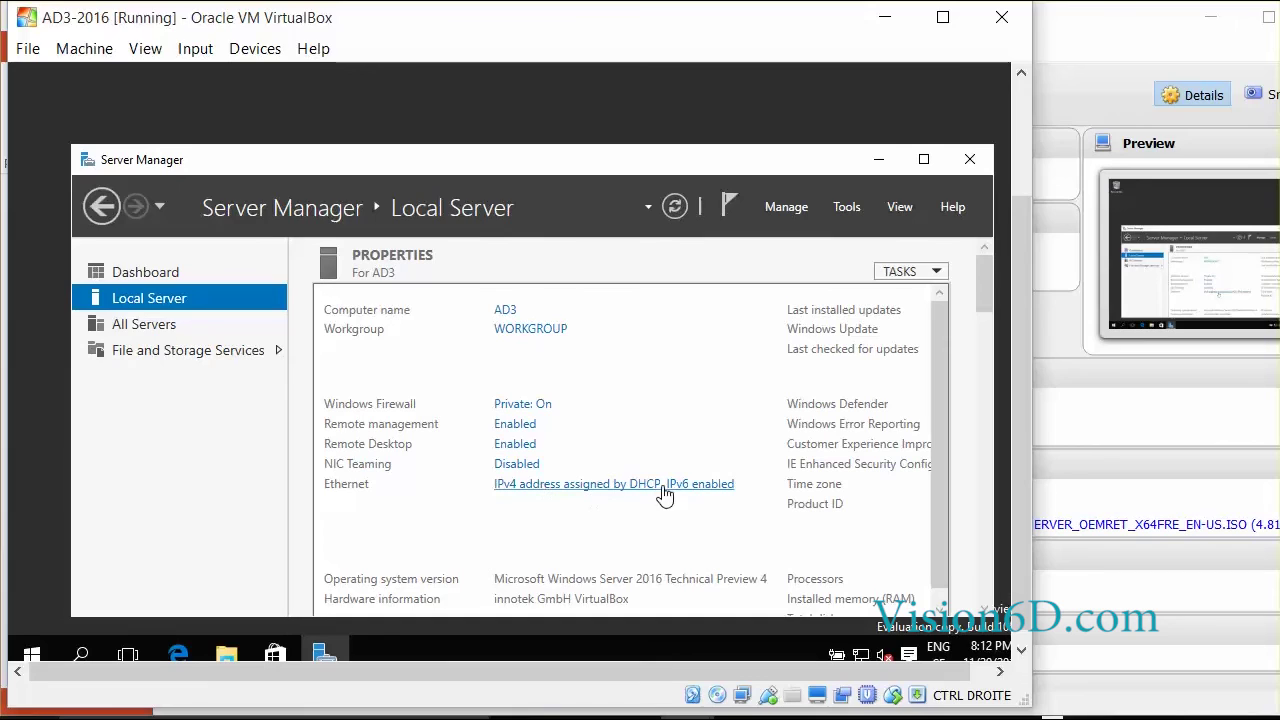
- Give Ethernet IPv4 static IP 192.168.1.14, mask 255.255.255.0, gateway 192.168.1.1, then refresh Local Server
{"action": "left_click", "coordinate": [600, 488]}
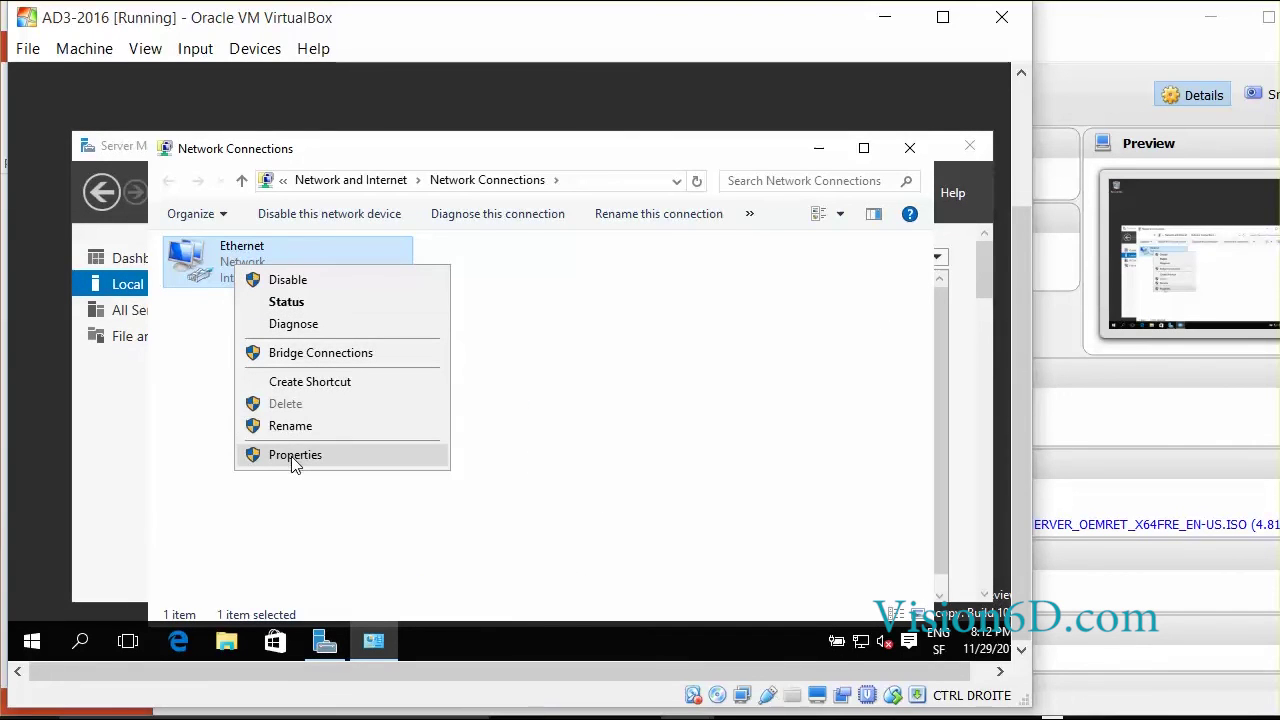
{"action": "left_click", "coordinate": [295, 458]}
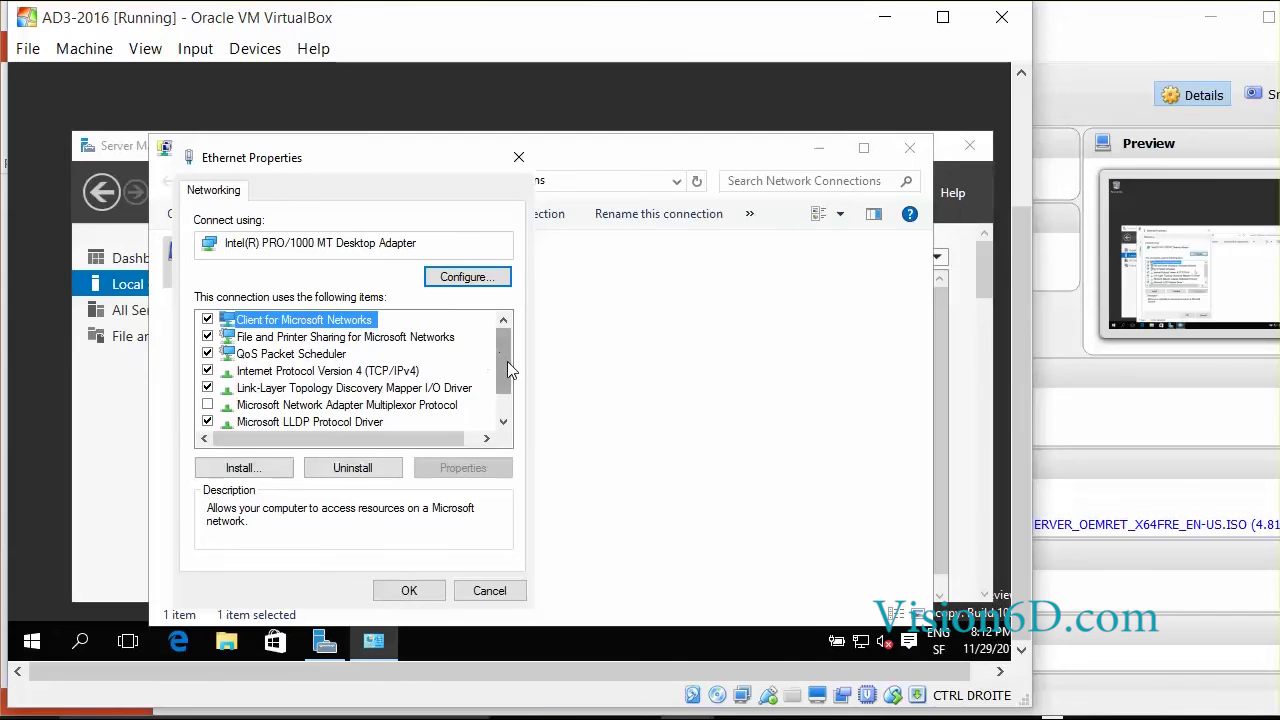
{"action": "scroll", "coordinate": [507, 361], "scroll_direction": "down", "scroll_amount": 1}
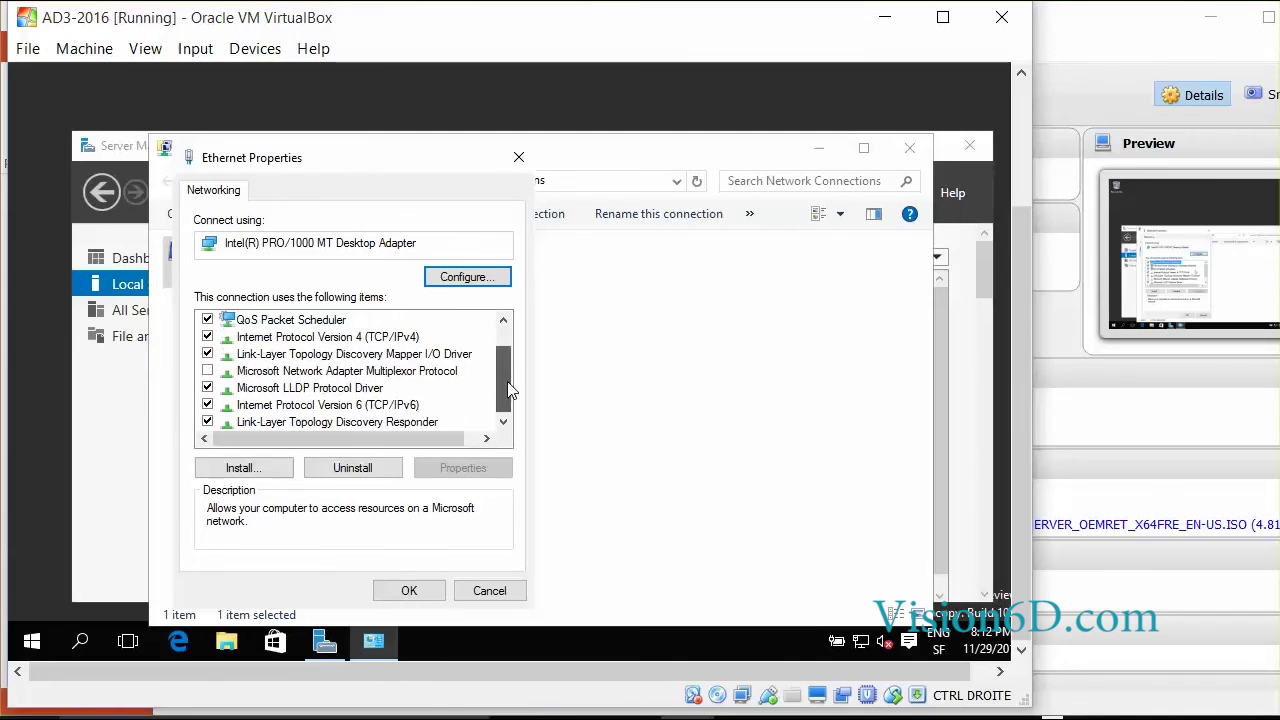
{"action": "double_click", "coordinate": [357, 341]}
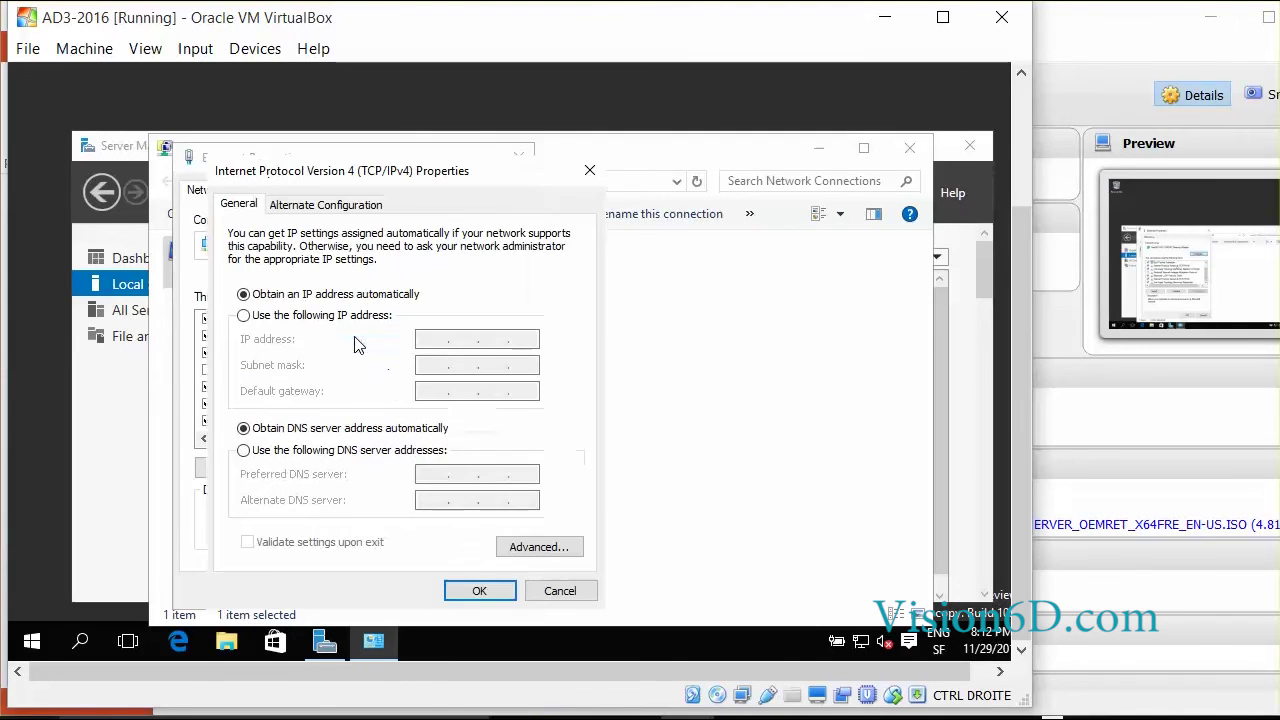
{"action": "left_click", "coordinate": [244, 315]}
{"action": "type", "text": "192 . 168 . 1 . 14"}
{"action": "key", "text": "Tab"}
{"action": "type", "text": "255.255.255.0"}
{"action": "key", "text": "Tab"}
{"action": "type", "text": "192.168.1.1"}
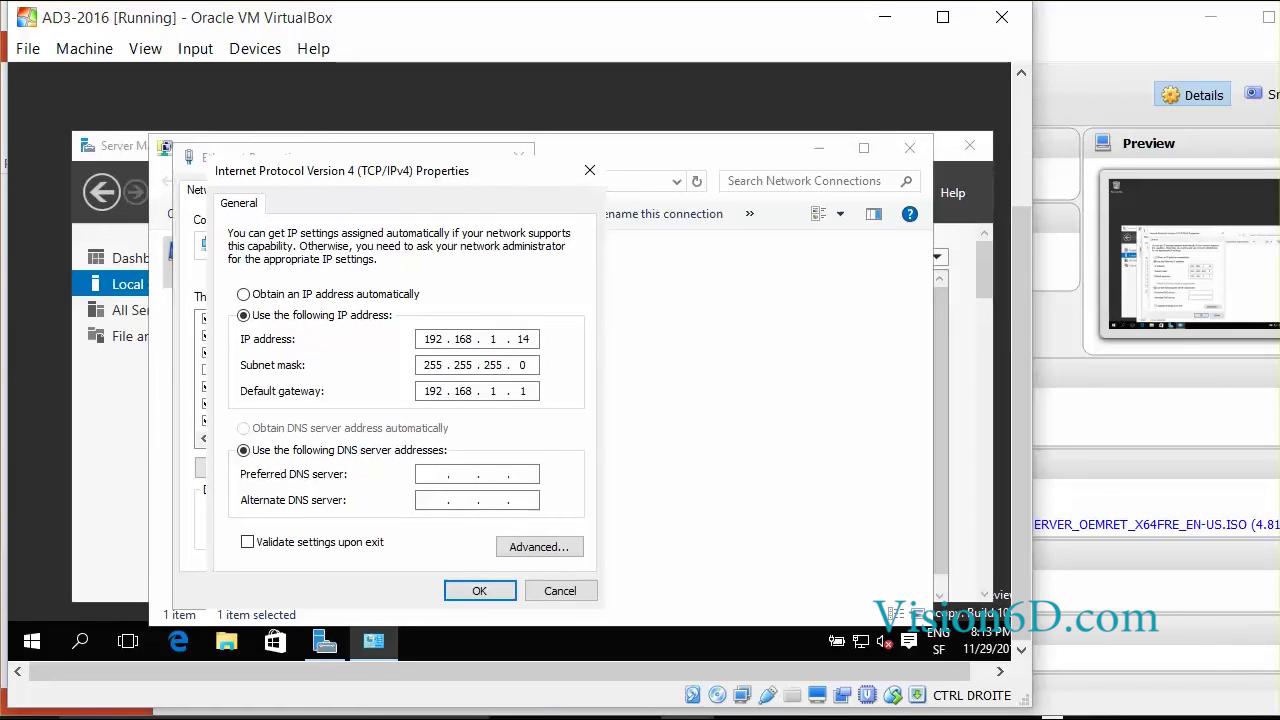
{"action": "type", "text": "192.168.1.10"}
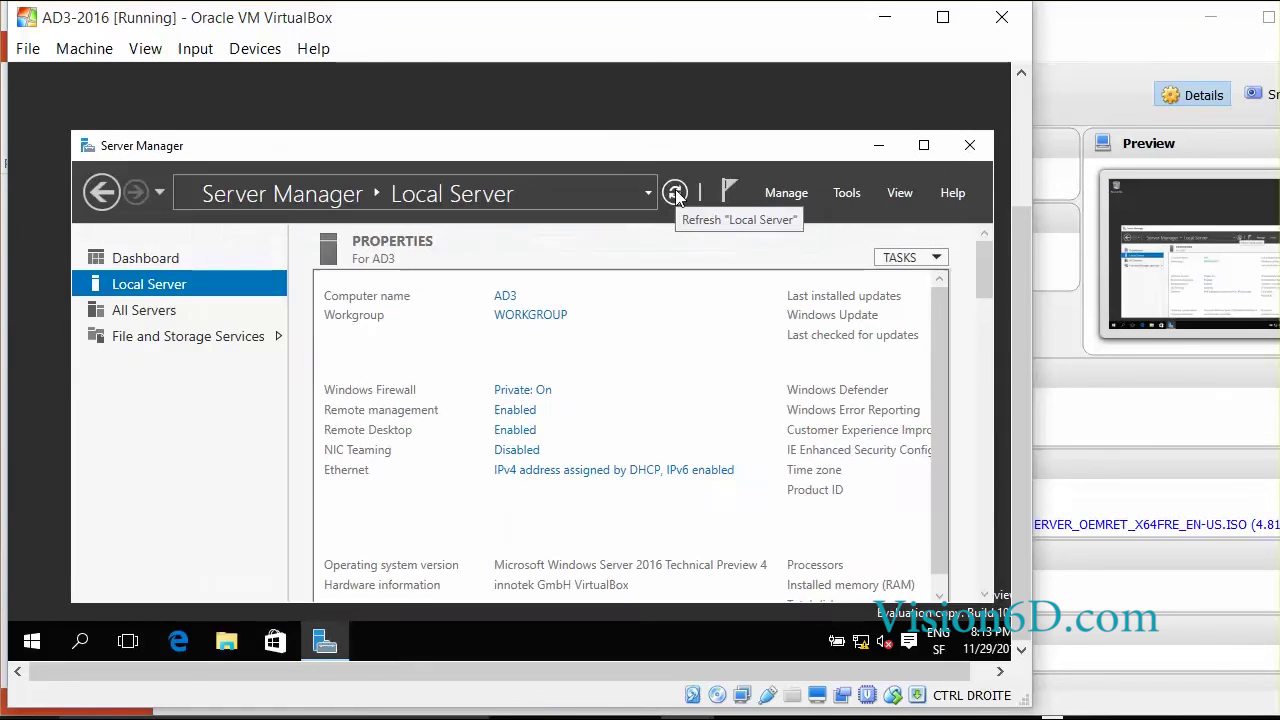
{"action": "left_click", "coordinate": [675, 193]}
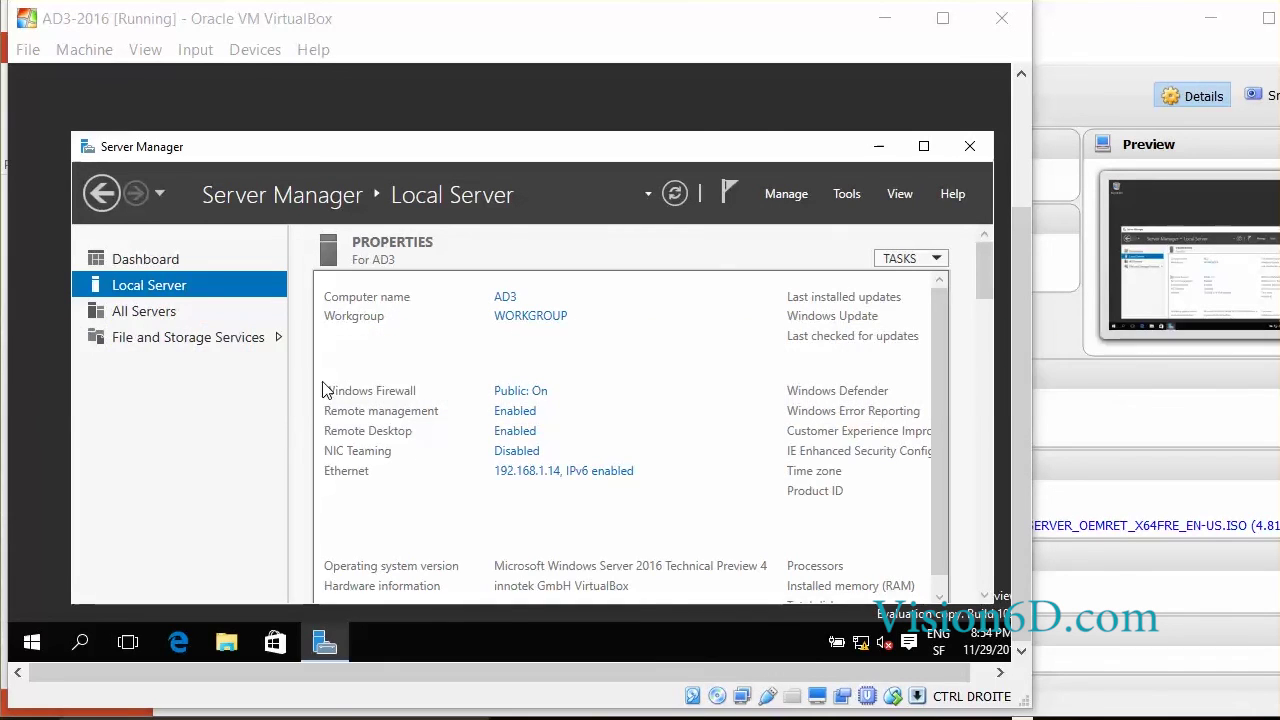
- Enable 'Do not start Server Manager automatically at logon' in Server Manager Properties
{"action": "left_click", "coordinate": [783, 197]}
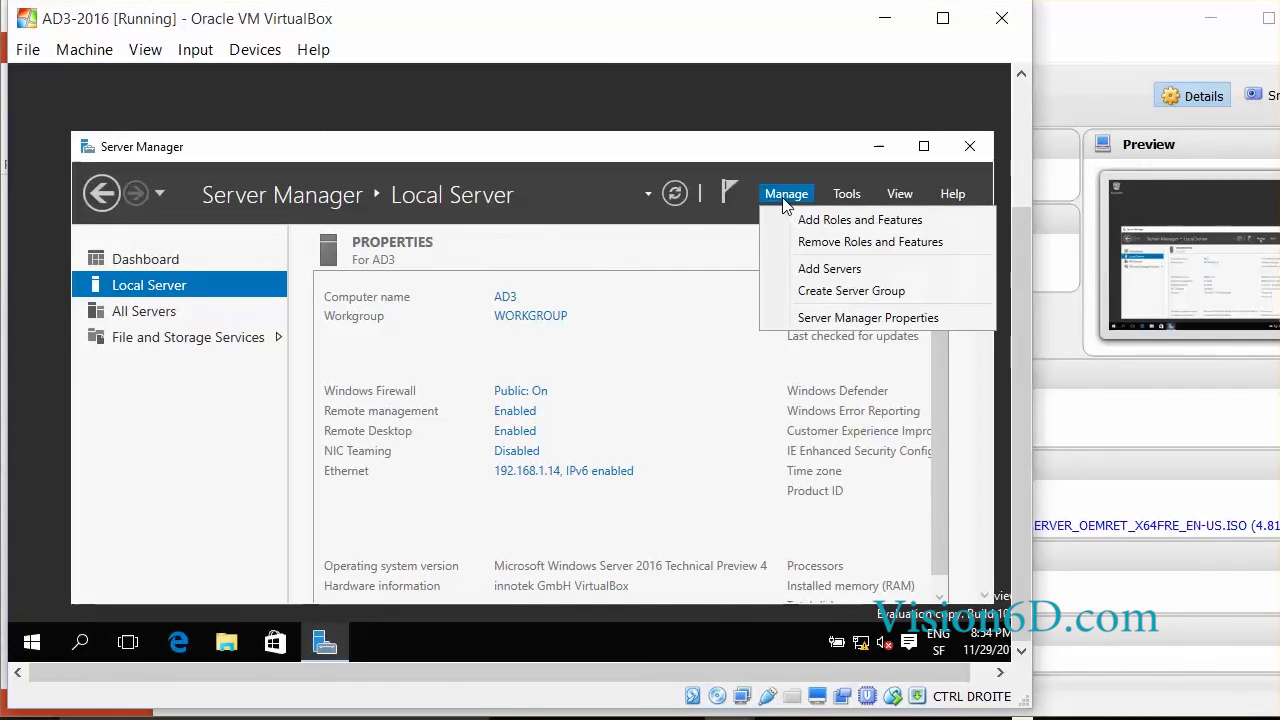
{"action": "left_click", "coordinate": [830, 318]}
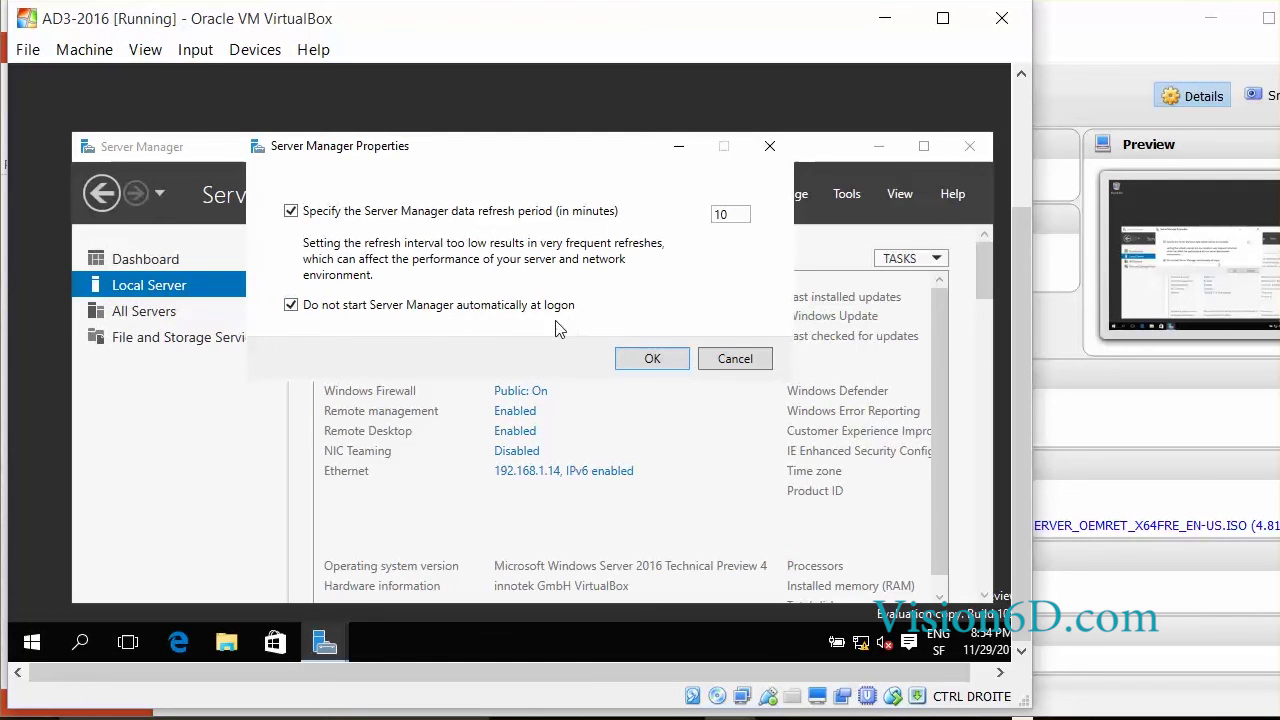
{"action": "left_click", "coordinate": [652, 358]}
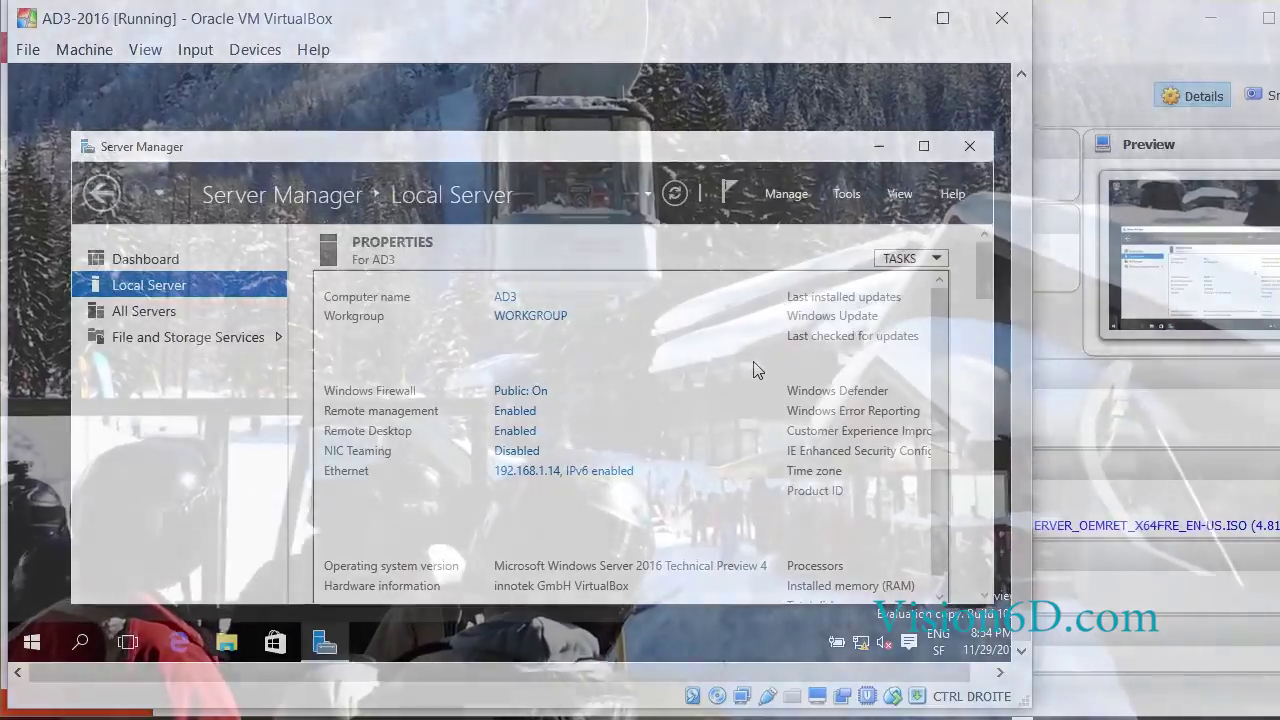